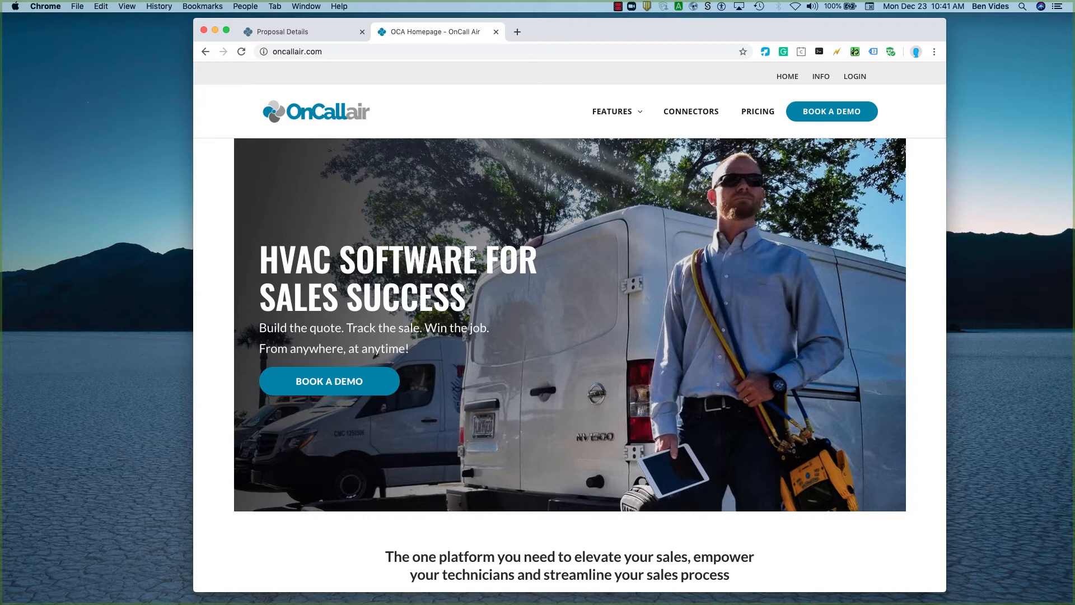
# Review the homepage sections on maximizing sales opportunities, impressing customers and achieving more with less work, including their customer testimonials.
pyautogui.scroll(-5, 566, 462)
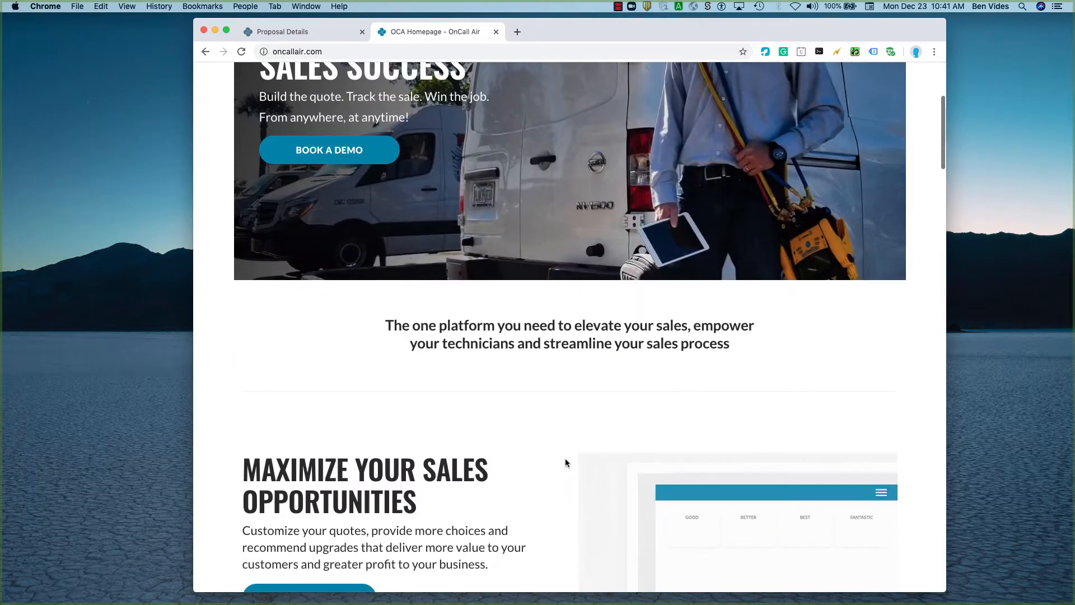
pyautogui.scroll(-5, 565, 462)
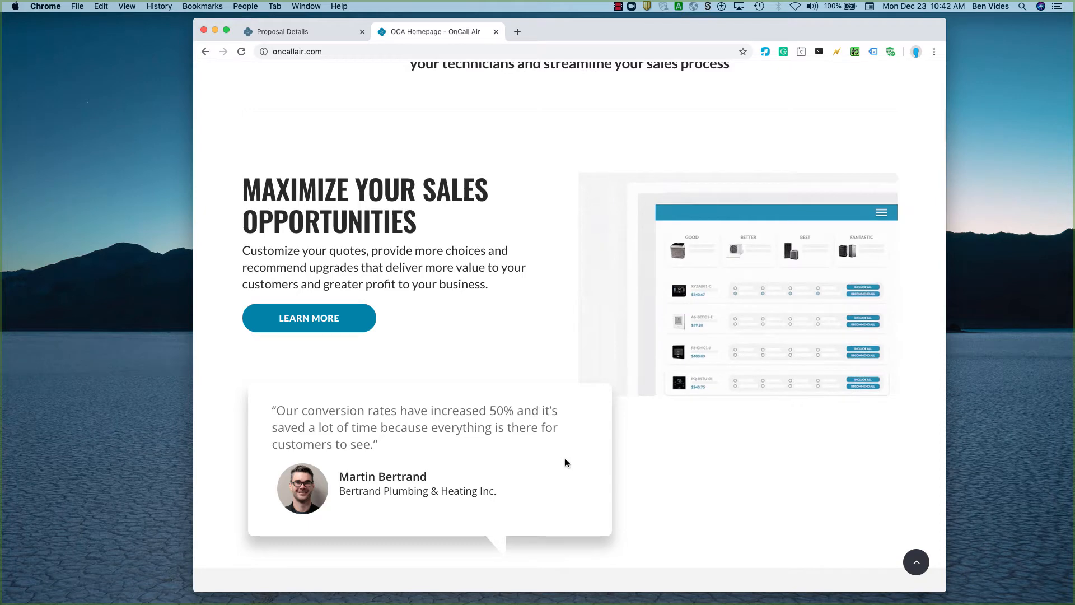
pyautogui.scroll(-3, 565, 463)
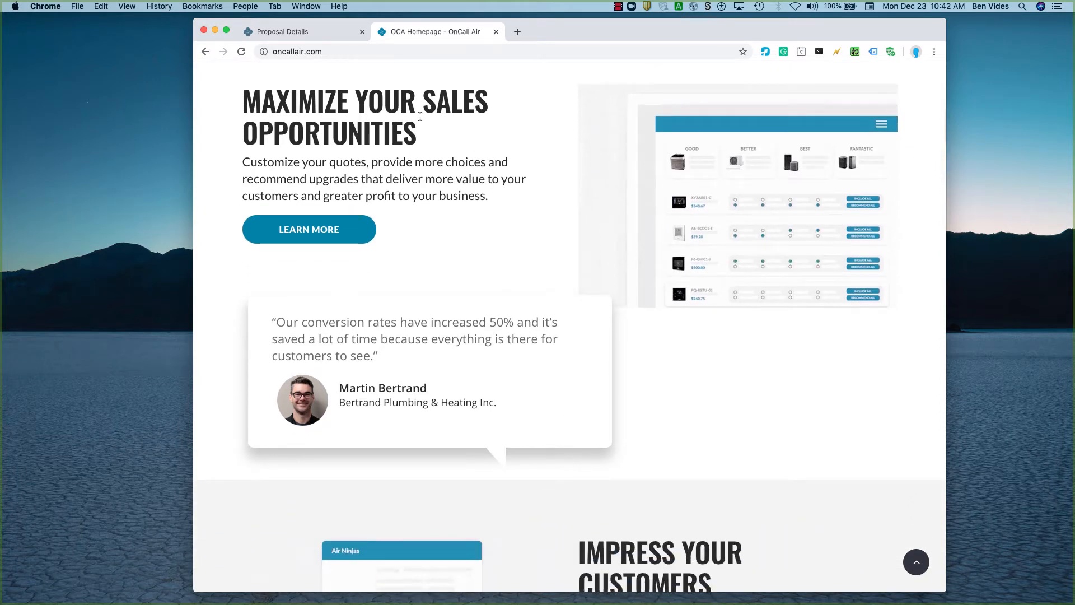
pyautogui.scroll(-10, 632, 522)
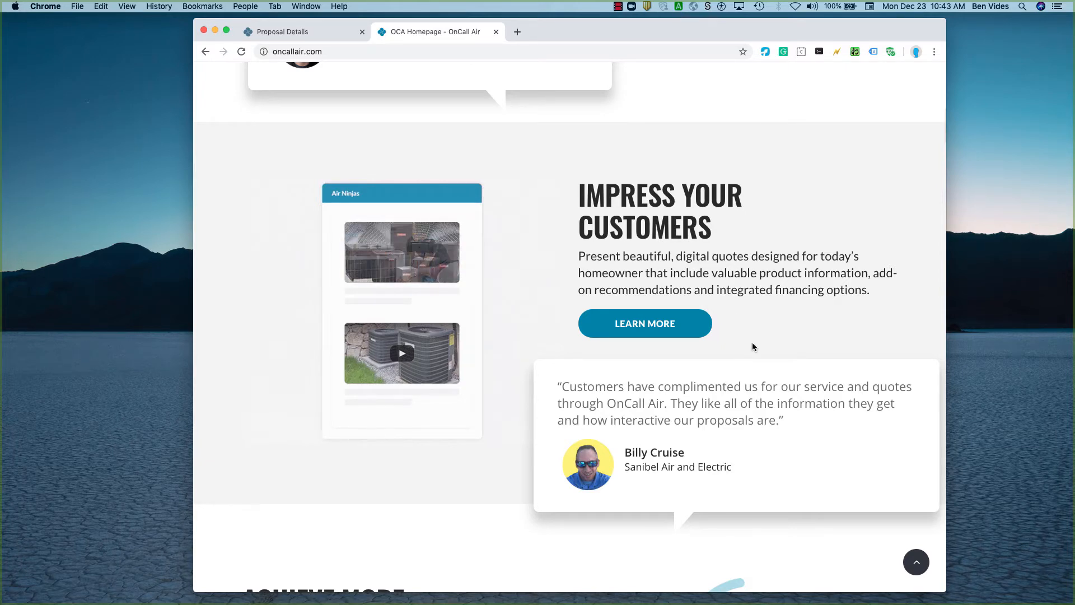
pyautogui.scroll(-7, 751, 343)
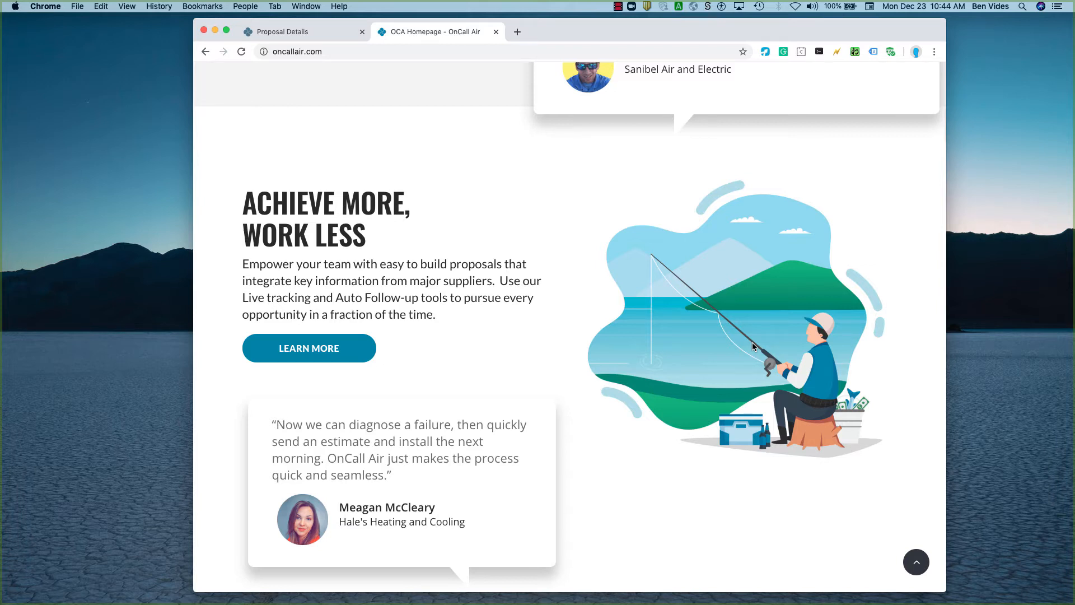
pyautogui.scroll(10, 774, 277)
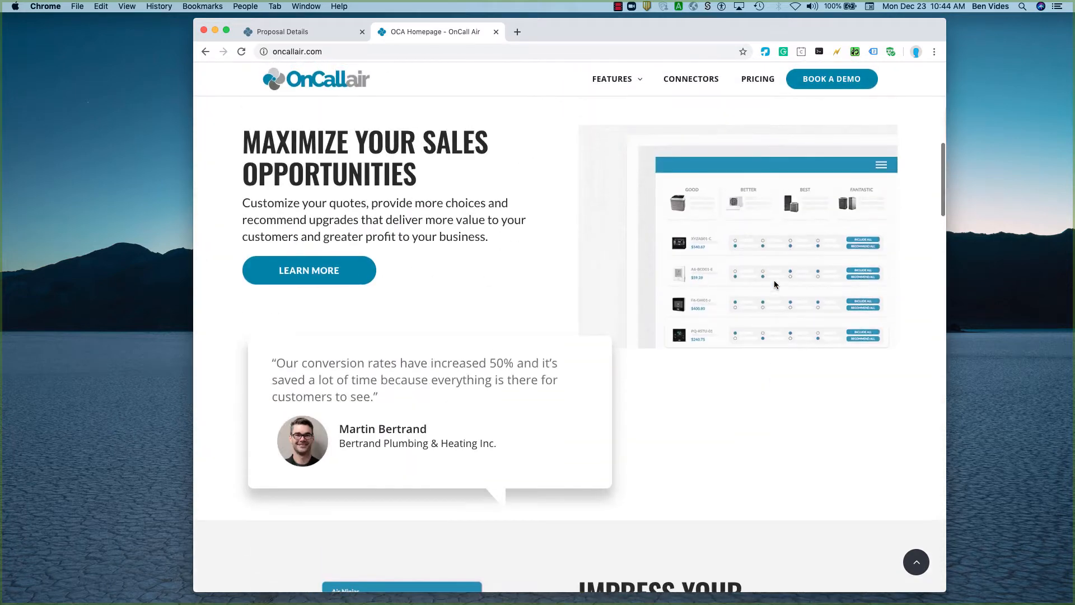
pyautogui.scroll(1, 775, 284)
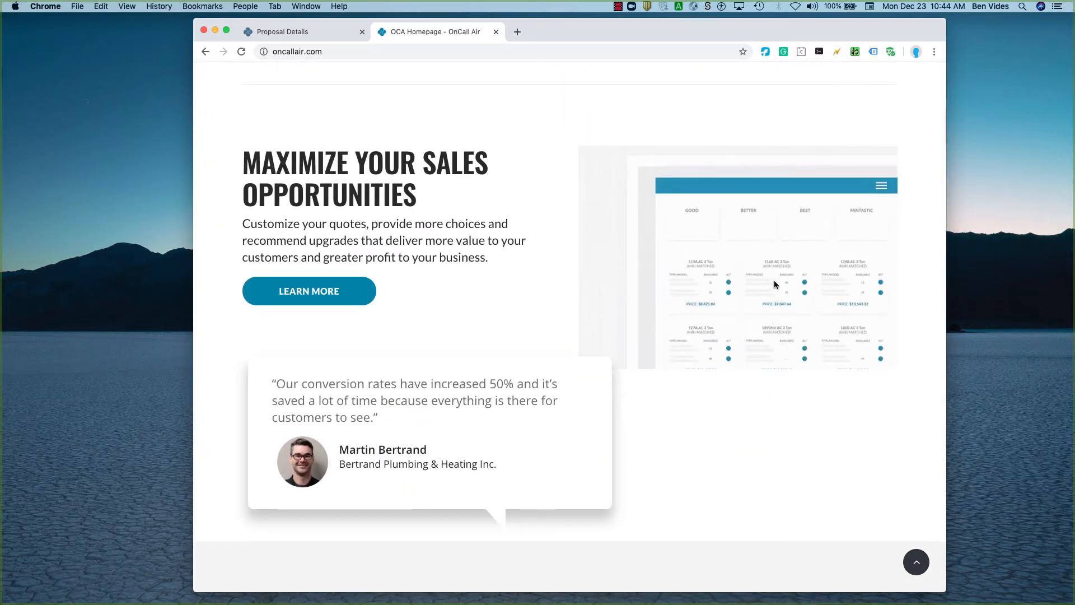
pyautogui.scroll(-2, 774, 284)
pyautogui.scroll(-7, 774, 283)
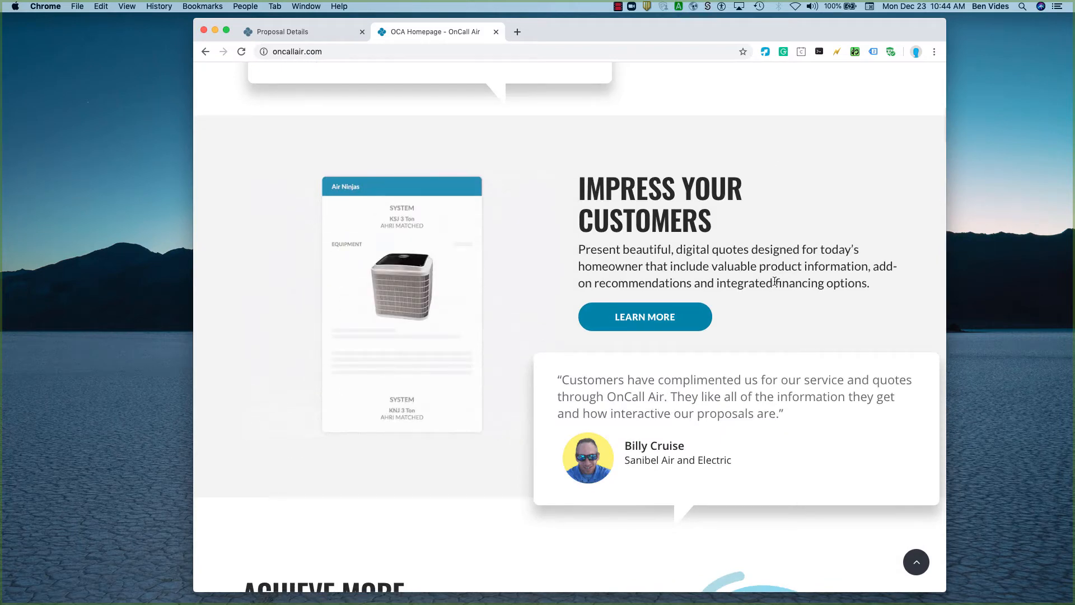
pyautogui.scroll(-6, 774, 282)
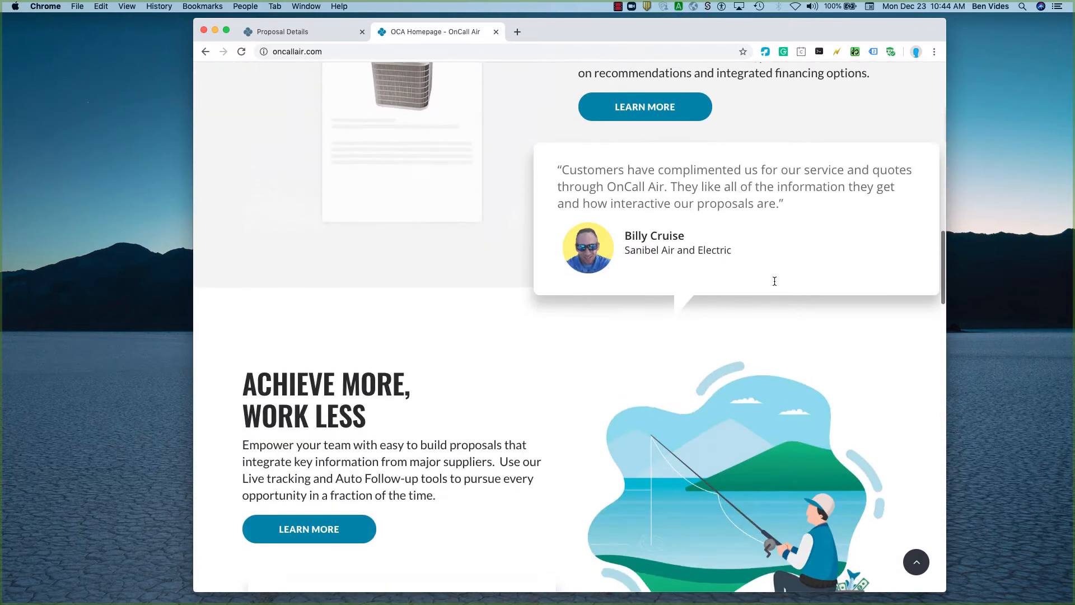
pyautogui.scroll(-2, 774, 284)
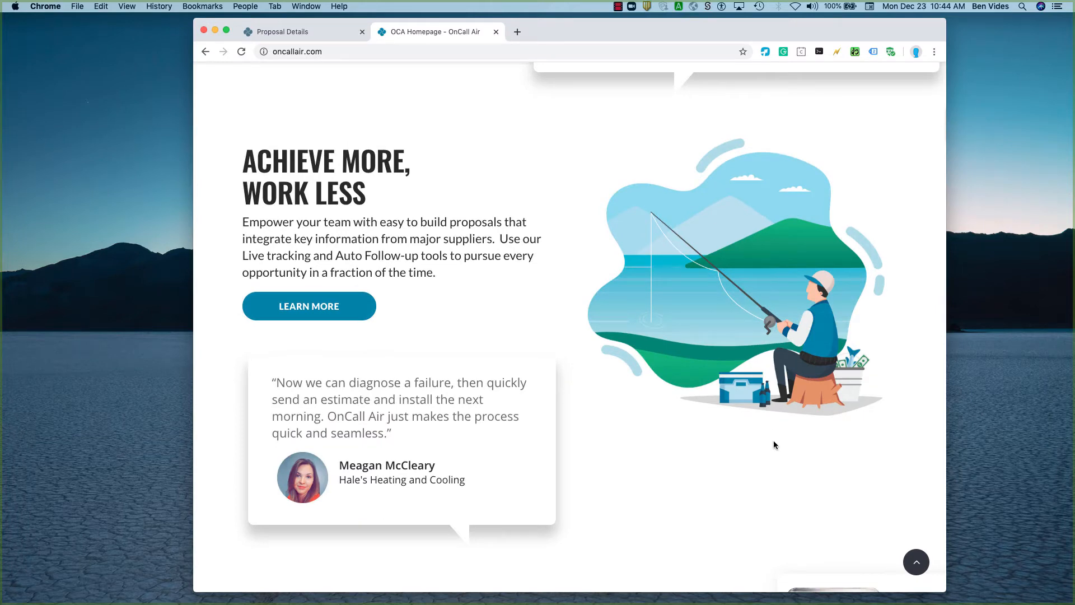
# Examine the homepage's HVAC platform section and the Mannix Heating & Cooling testimonial, and return to the start of the page.
pyautogui.scroll(-7, 774, 445)
pyautogui.scroll(-3, 774, 445)
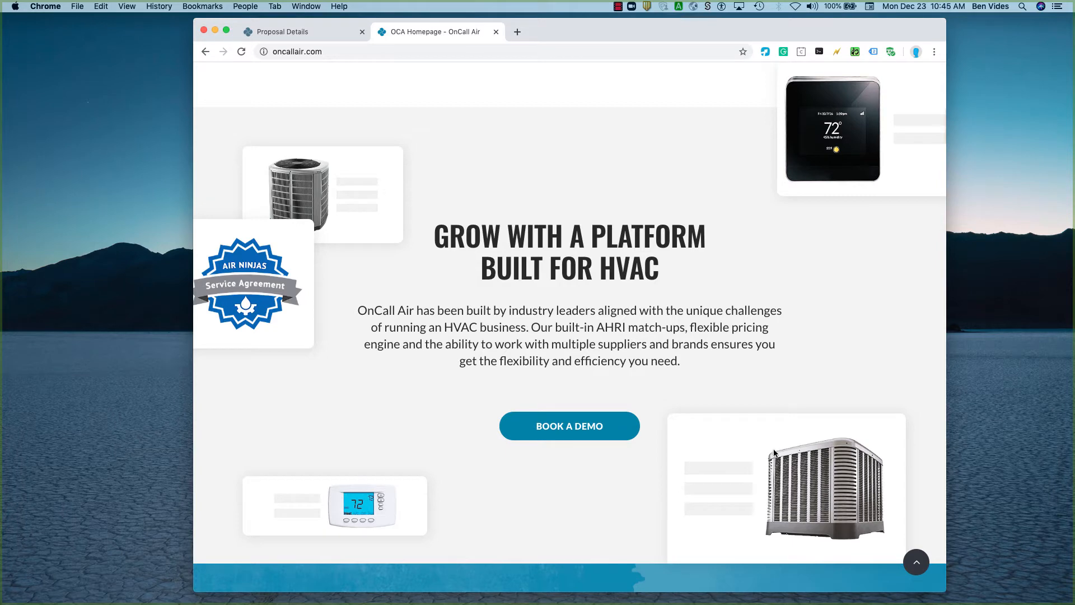
pyautogui.scroll(-7, 821, 534)
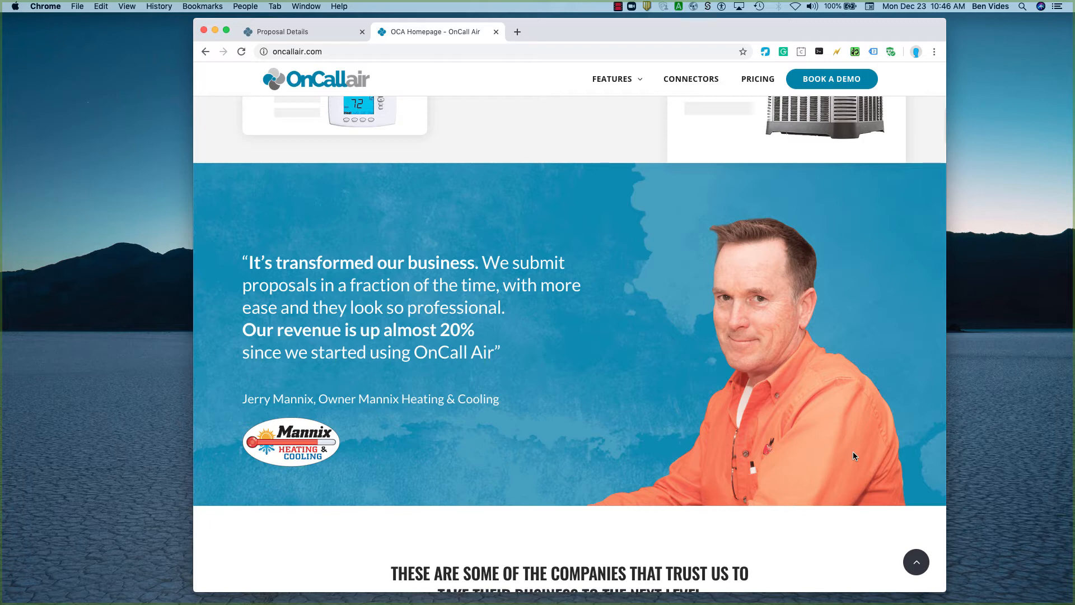
pyautogui.scroll(-2, 863, 412)
pyautogui.scroll(12, 862, 411)
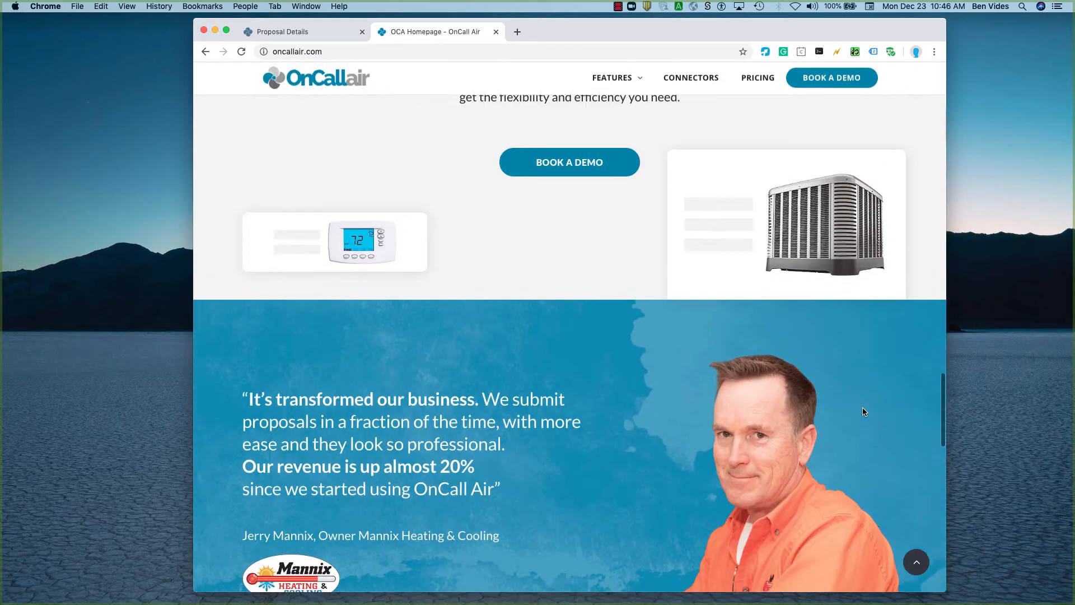
pyautogui.scroll(15, 862, 411)
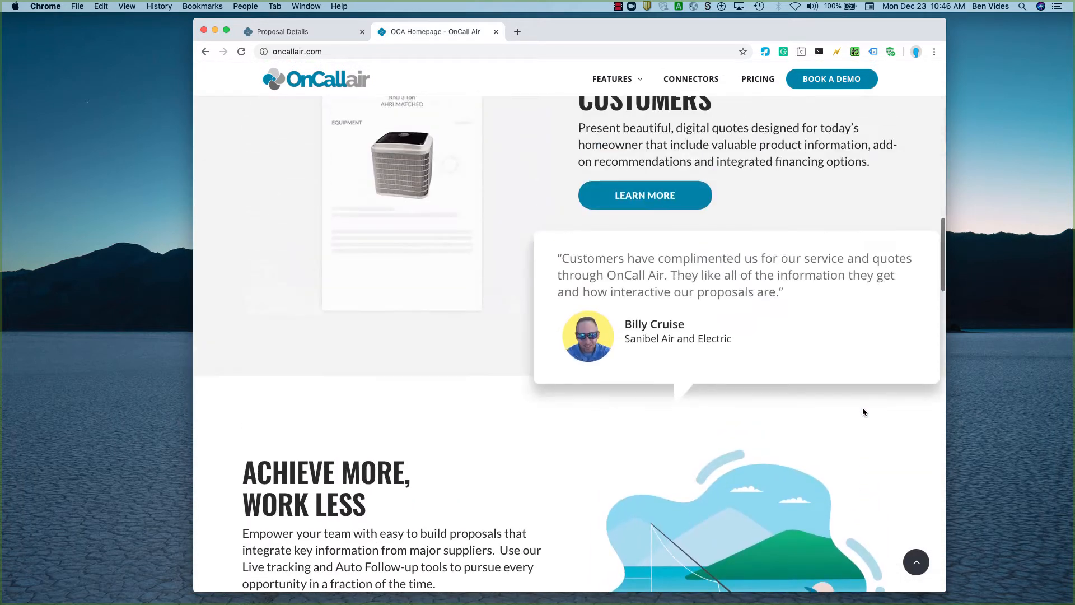
pyautogui.scroll(10, 862, 412)
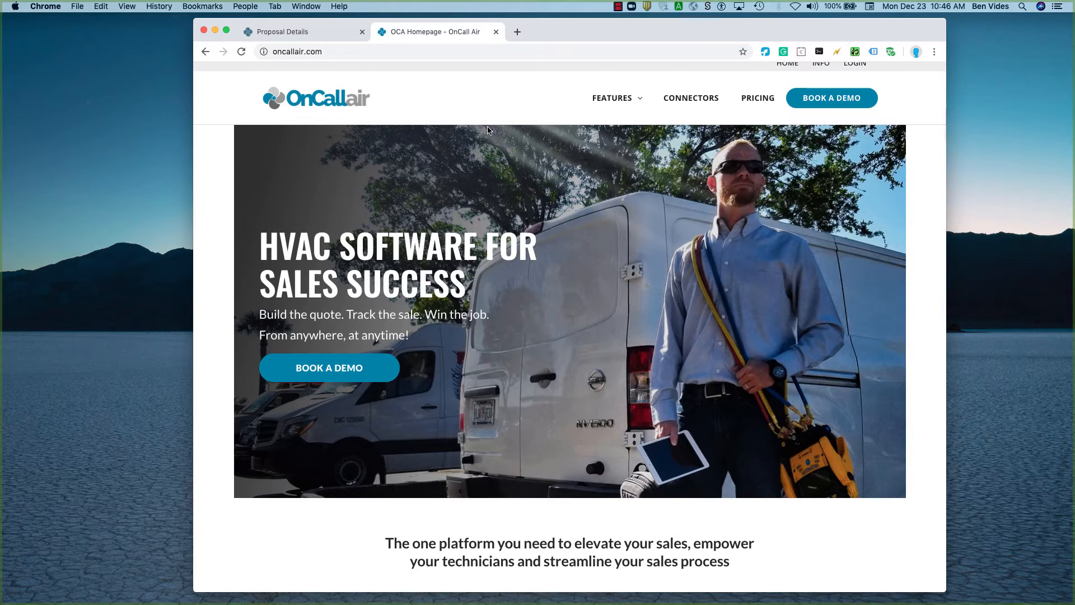
# Switch to the open Proposal Details page and zoom in on the proposal header with its customer and consultation information.
pyautogui.click(320, 31)
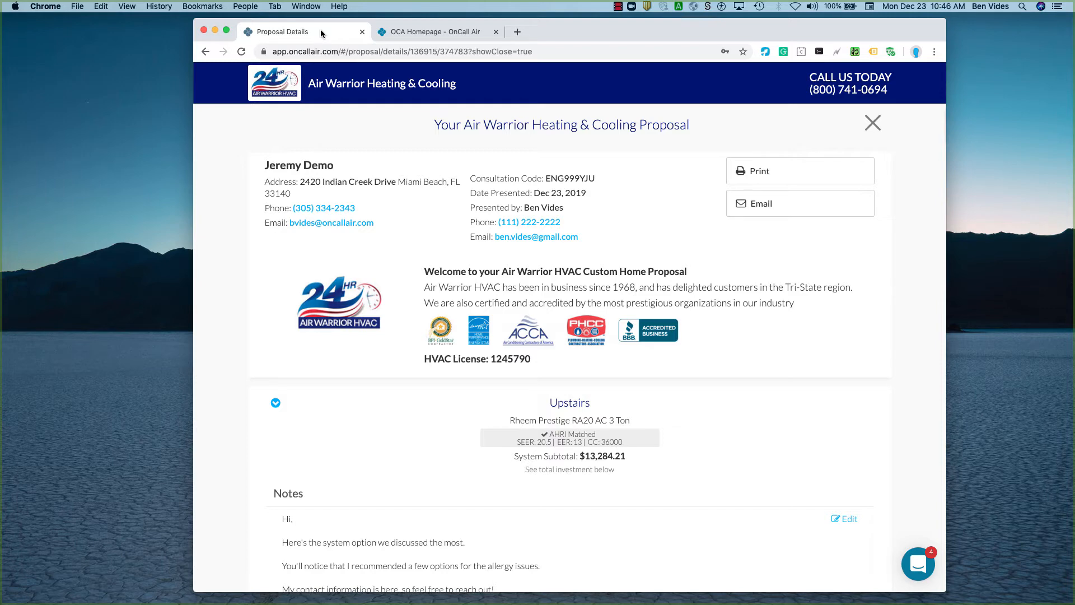
pyautogui.scroll(5, 280, 105)
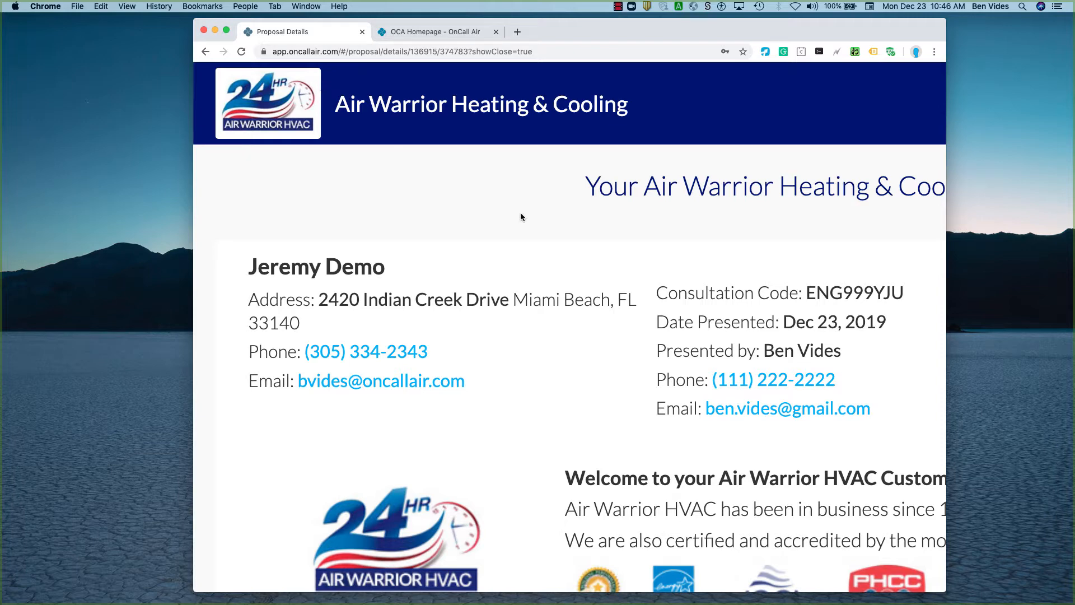
pyautogui.press('super+minus')
pyautogui.press('super+minus')
pyautogui.press('super+minus')
pyautogui.press('super+minus')
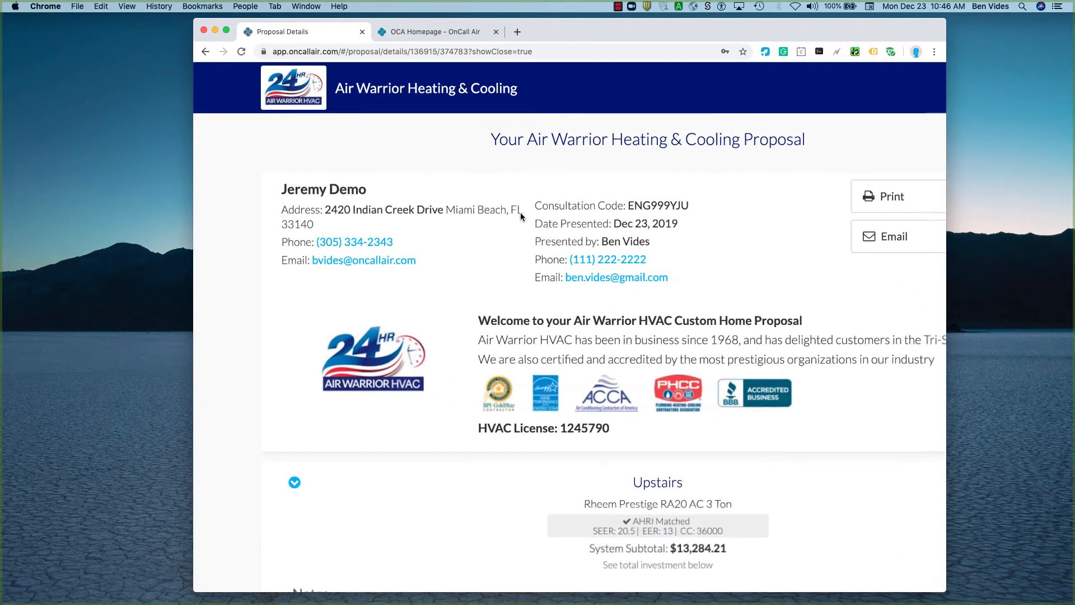
pyautogui.hscroll(3, 485, 226)
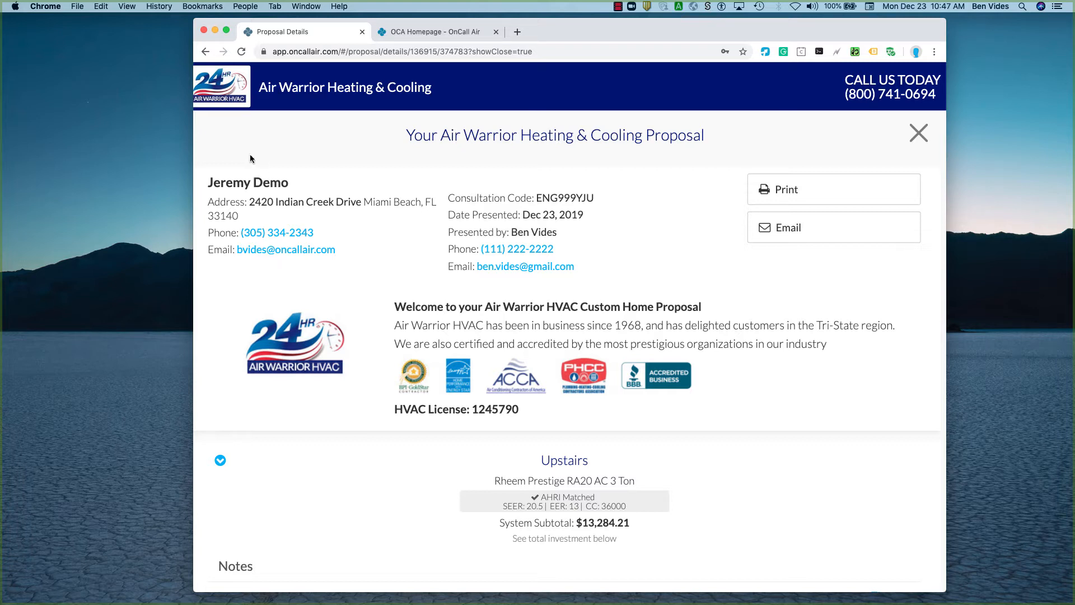
# Open the full product details of the Rheem RA2036AJVCB condenser in the Upstairs system's equipment list.
pyautogui.scroll(-3, 338, 395)
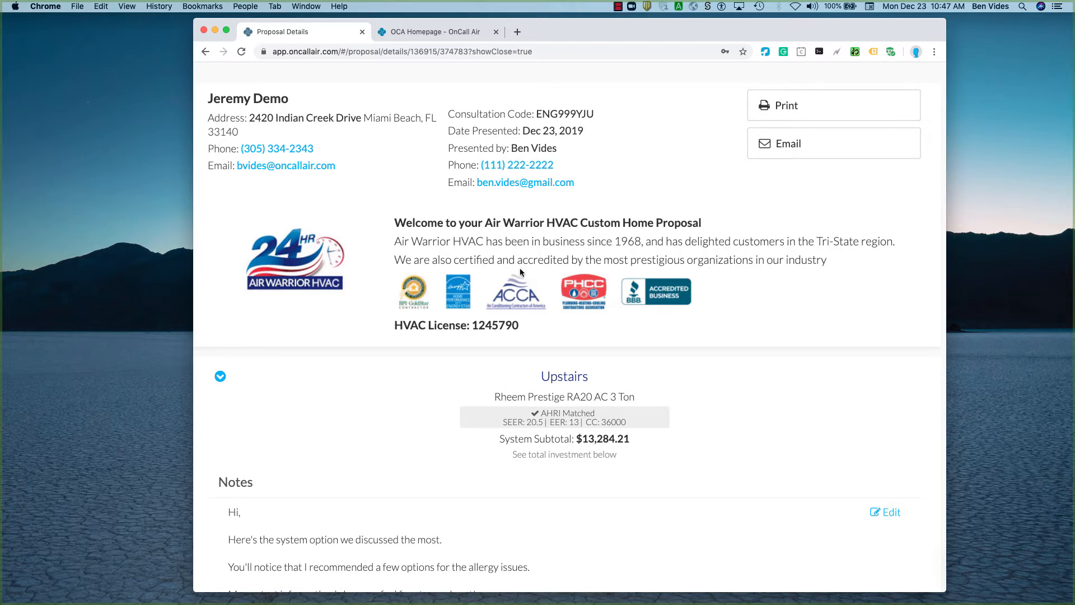
pyautogui.scroll(-5, 572, 335)
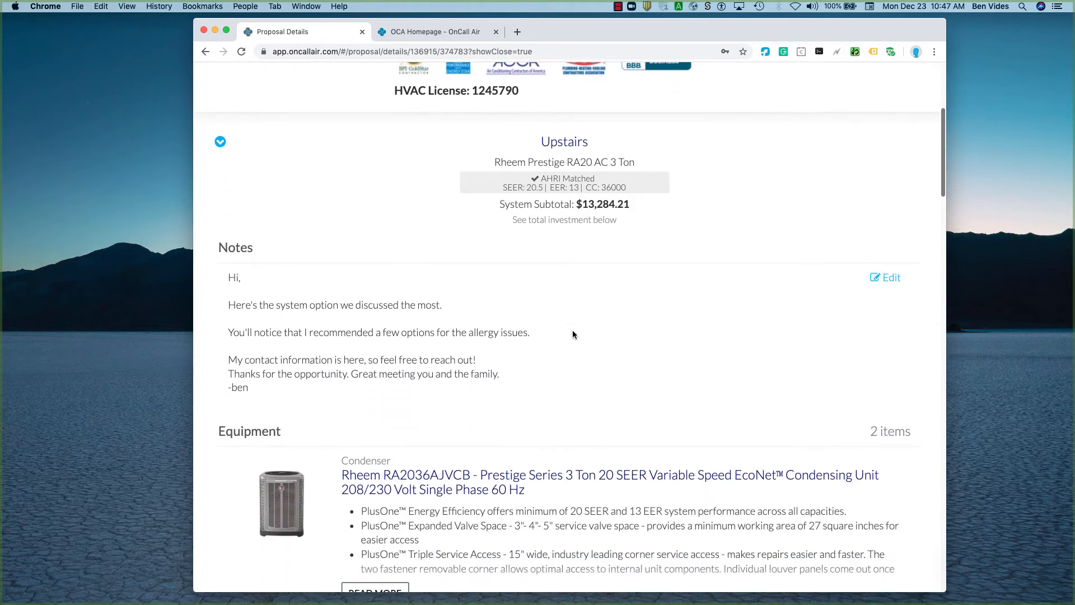
pyautogui.scroll(-2, 572, 334)
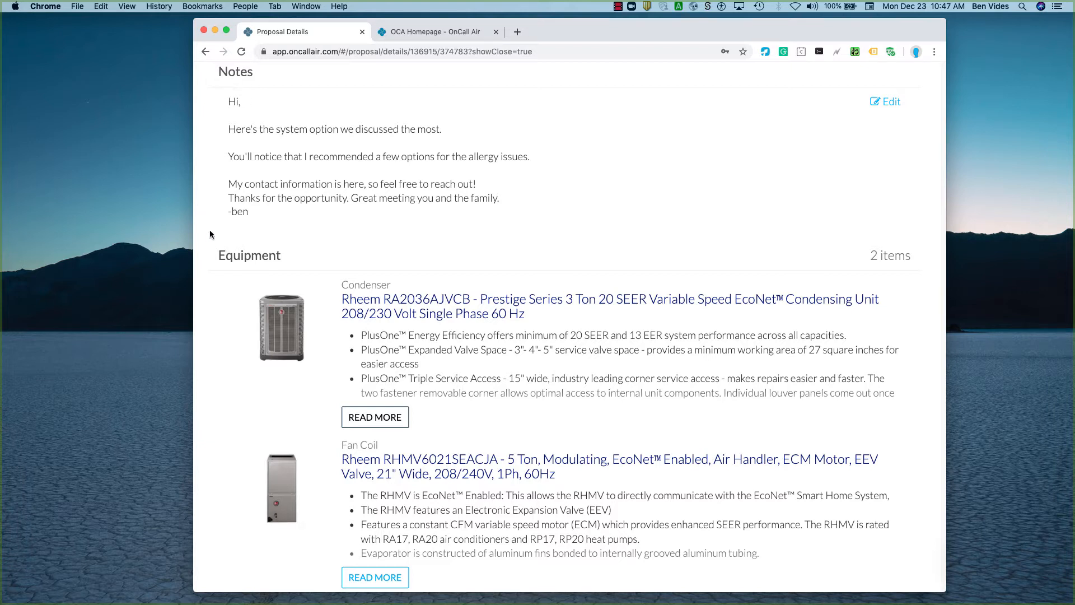
pyautogui.scroll(-3, 451, 351)
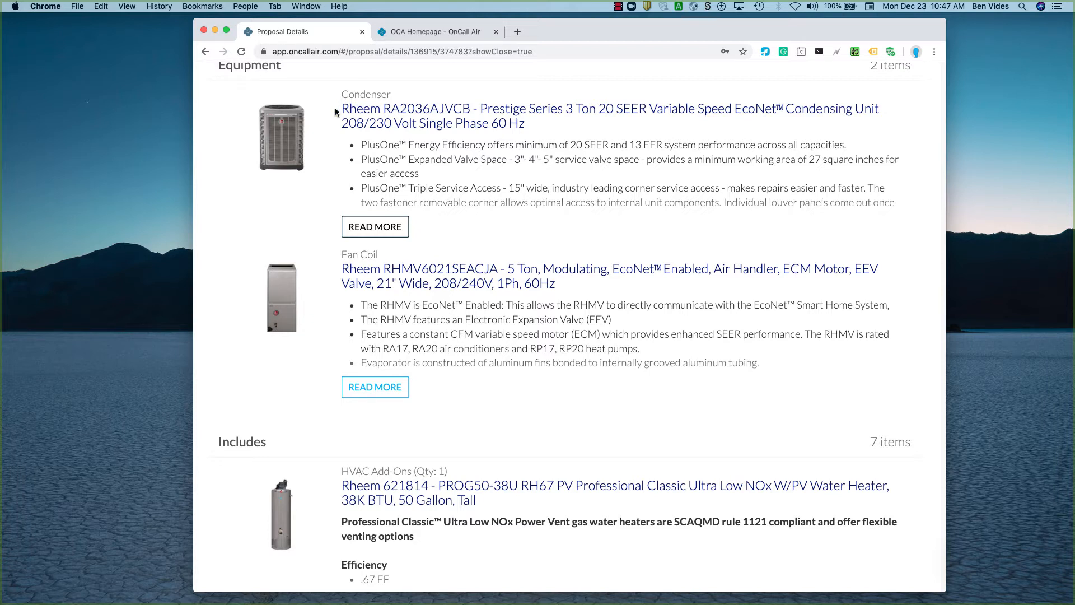
pyautogui.click(367, 227)
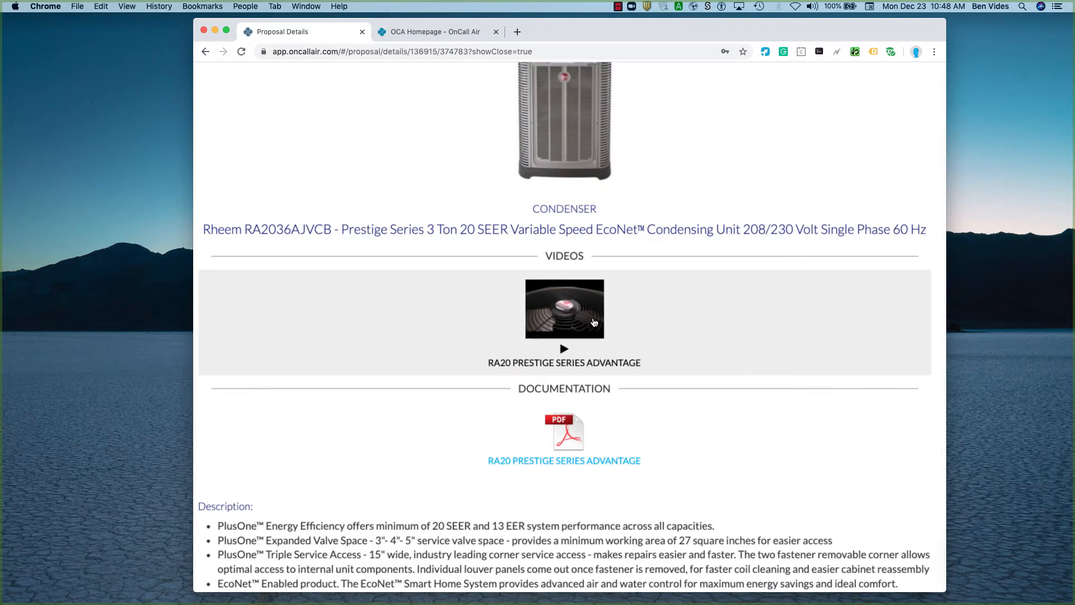
# Play the condenser's RA20 Prestige Series Advantage video, skip to 0:32, and pause and close it.
pyautogui.scroll(-5, 571, 192)
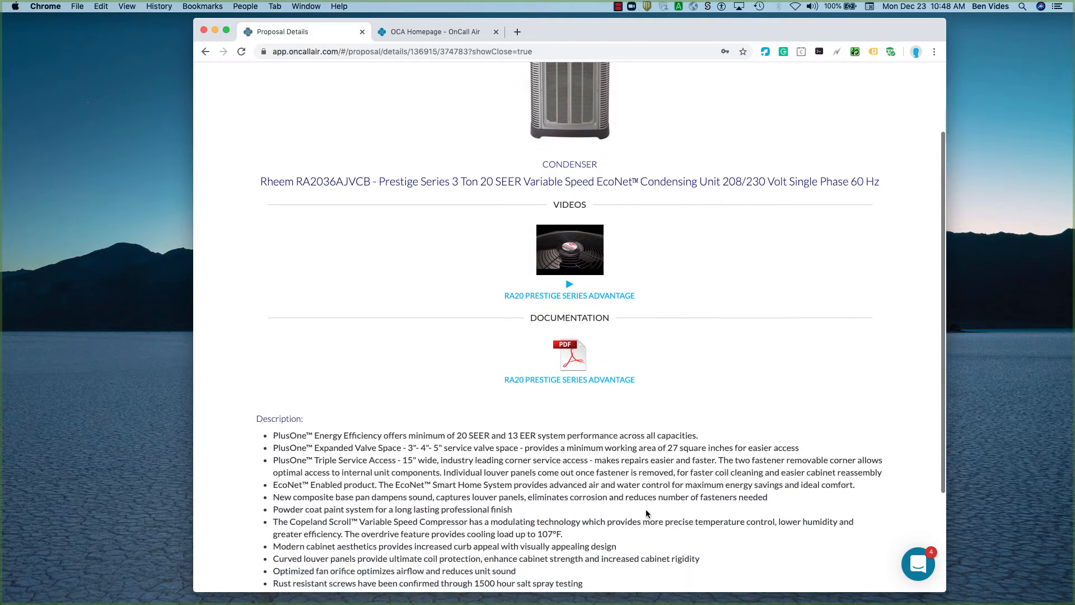
pyautogui.click(590, 204)
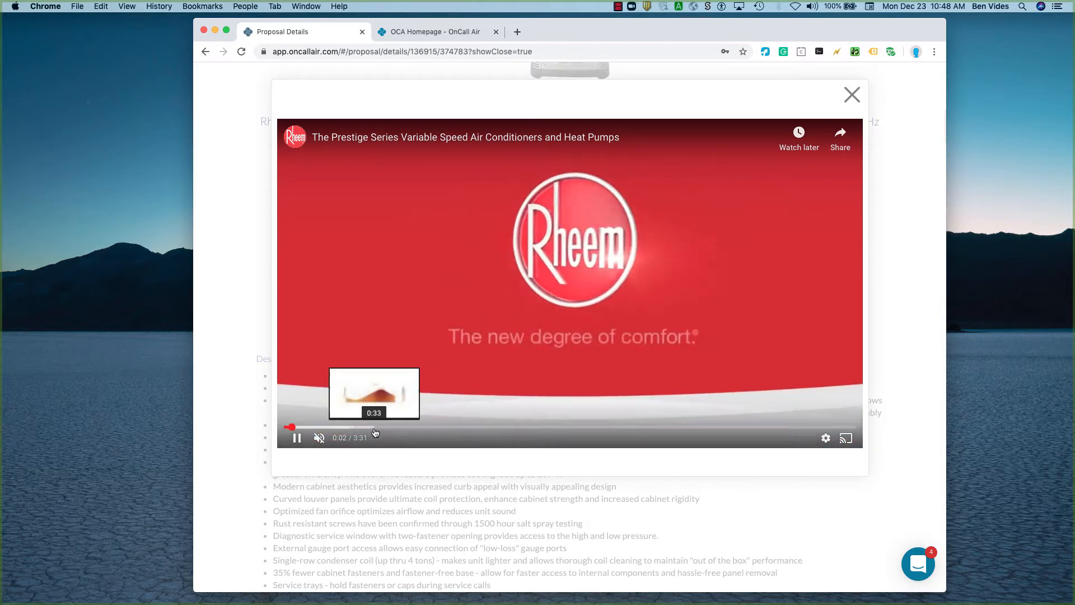
pyautogui.click(368, 426)
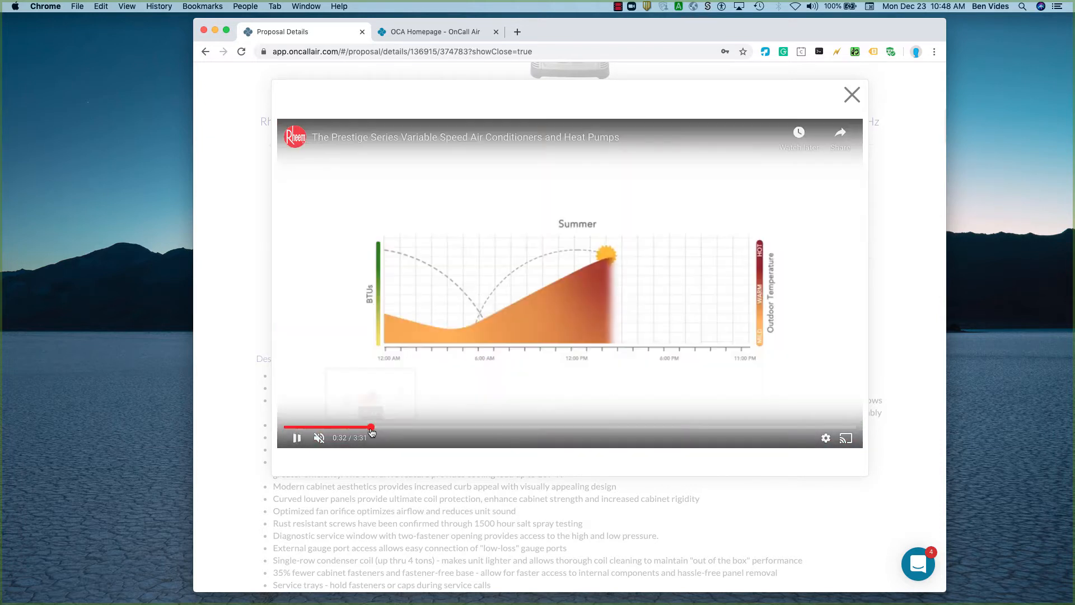
pyautogui.click(297, 439)
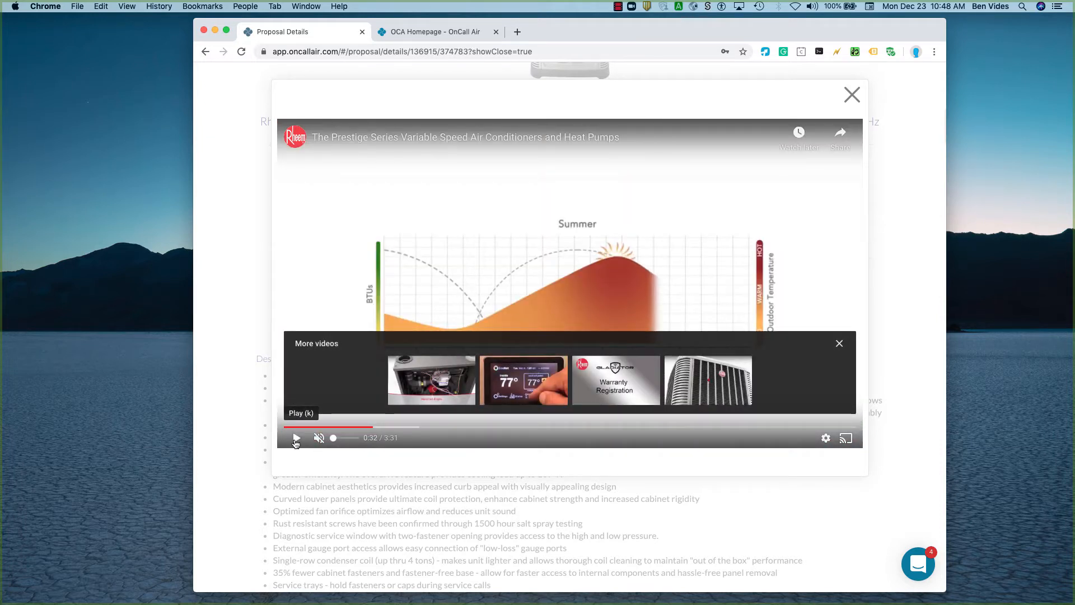
pyautogui.click(851, 93)
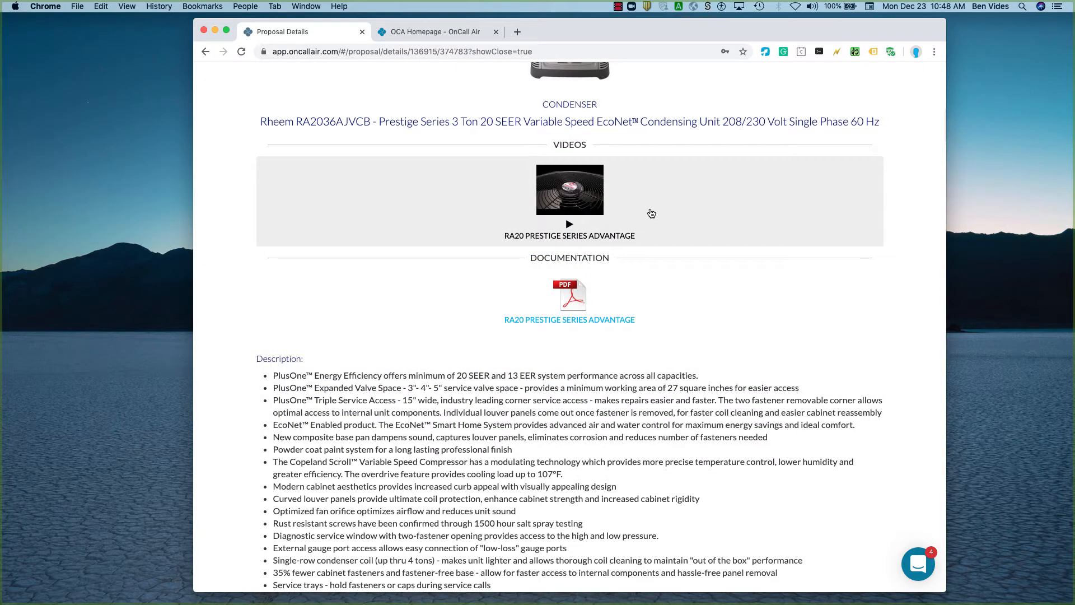
# Read through the condenser's description and close its product details to return to the proposal.
pyautogui.scroll(-3, 563, 214)
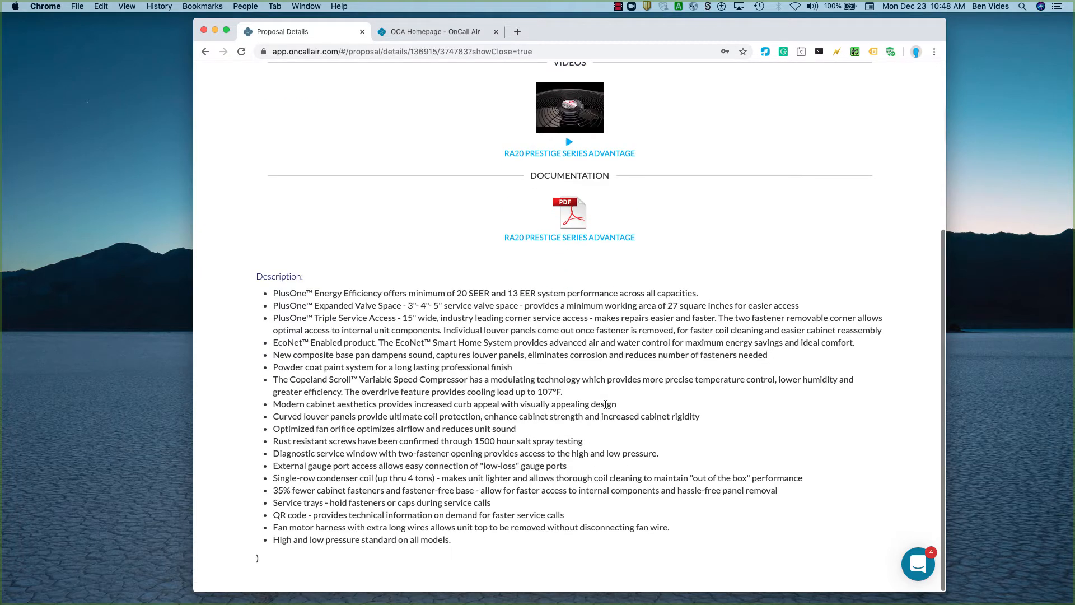
pyautogui.scroll(8, 547, 372)
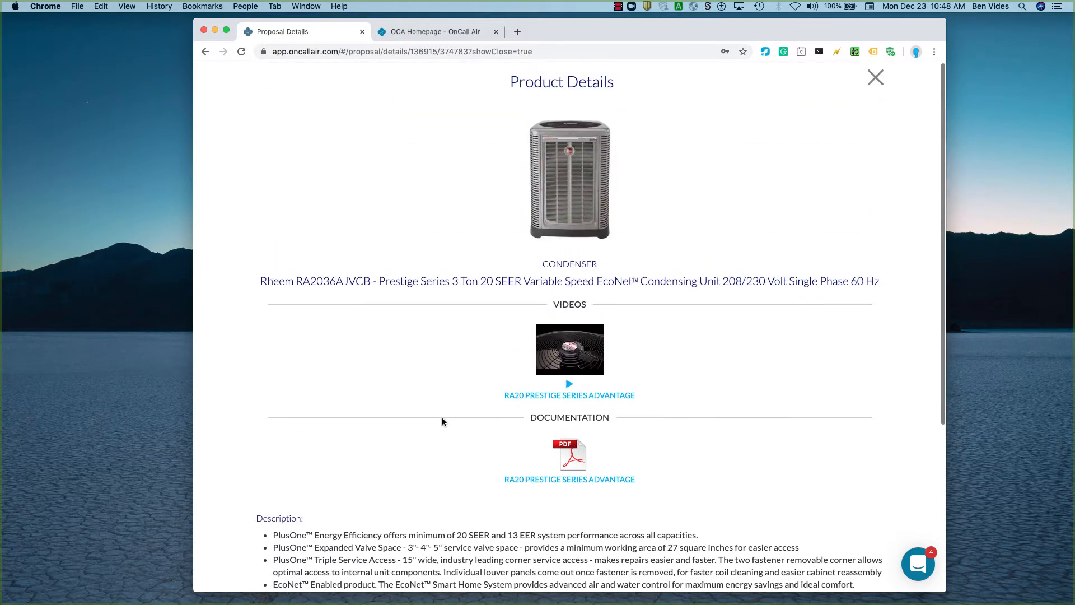
pyautogui.click(875, 78)
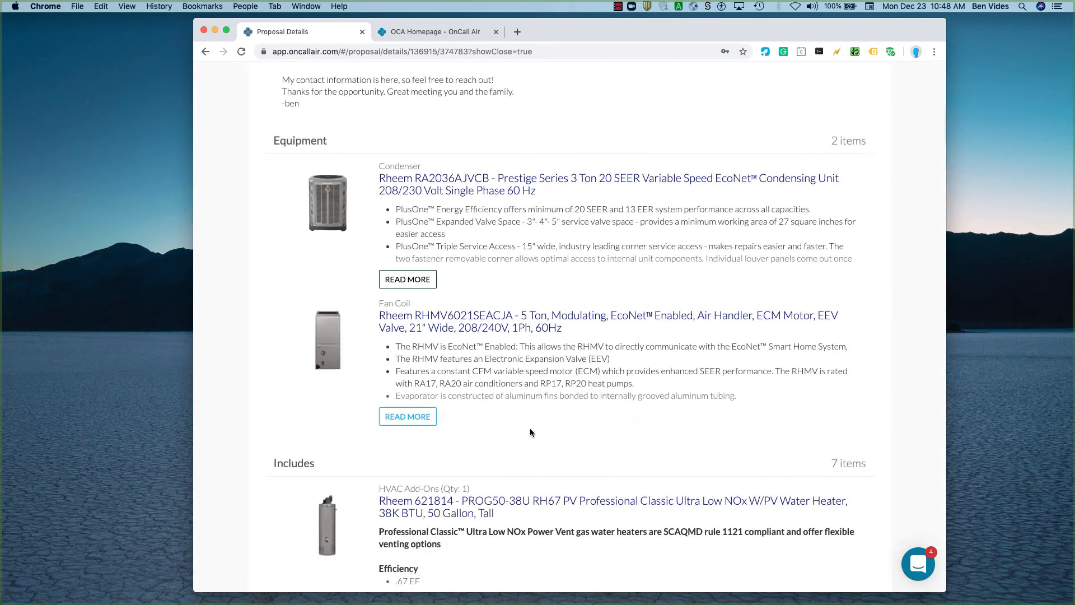
# View the product details of the ecobee EB-STATE4P-01 4 Smart Thermostat among the included items and return to the proposal.
pyautogui.scroll(-4, 531, 431)
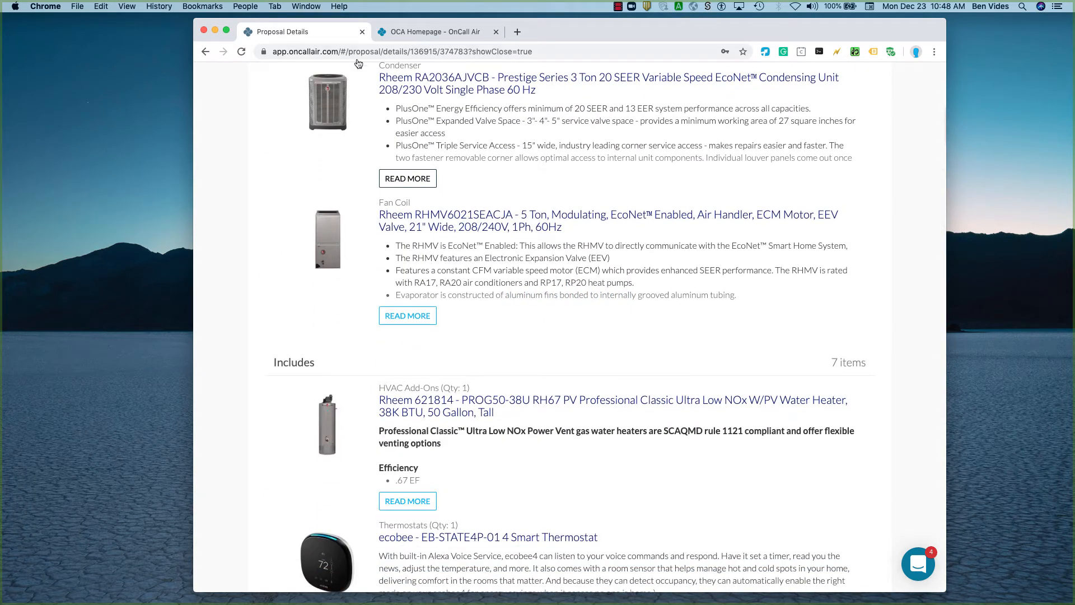
pyautogui.scroll(-10, 412, 409)
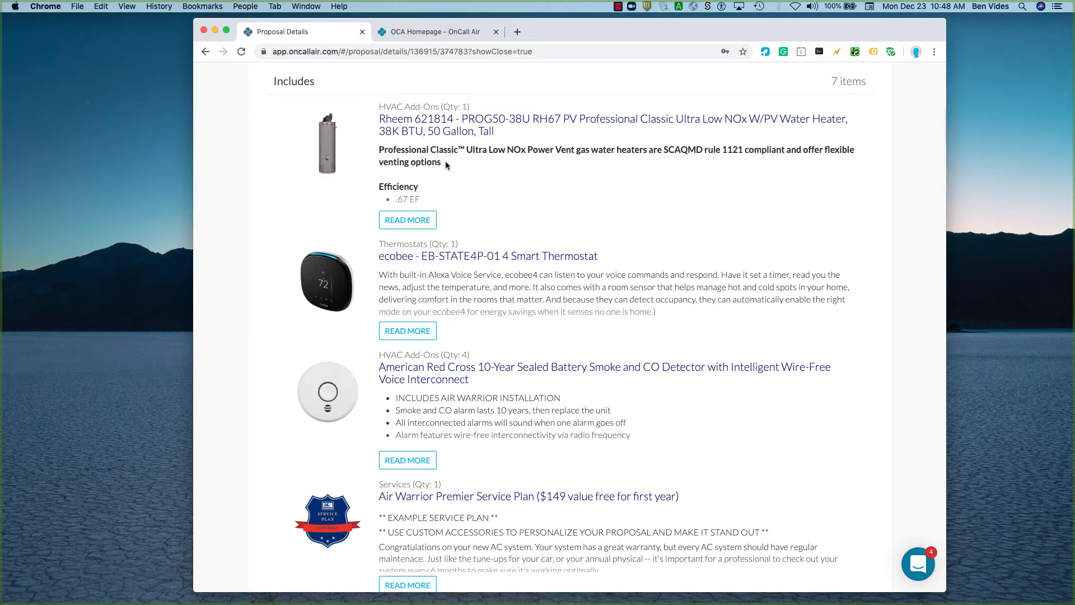
pyautogui.scroll(-3, 446, 164)
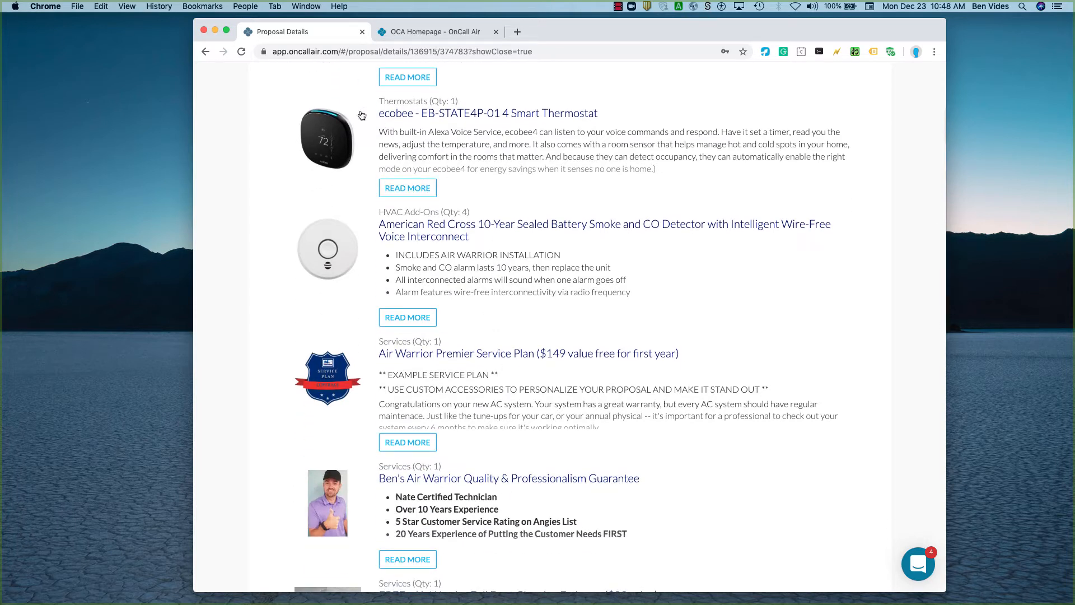
pyautogui.click(395, 189)
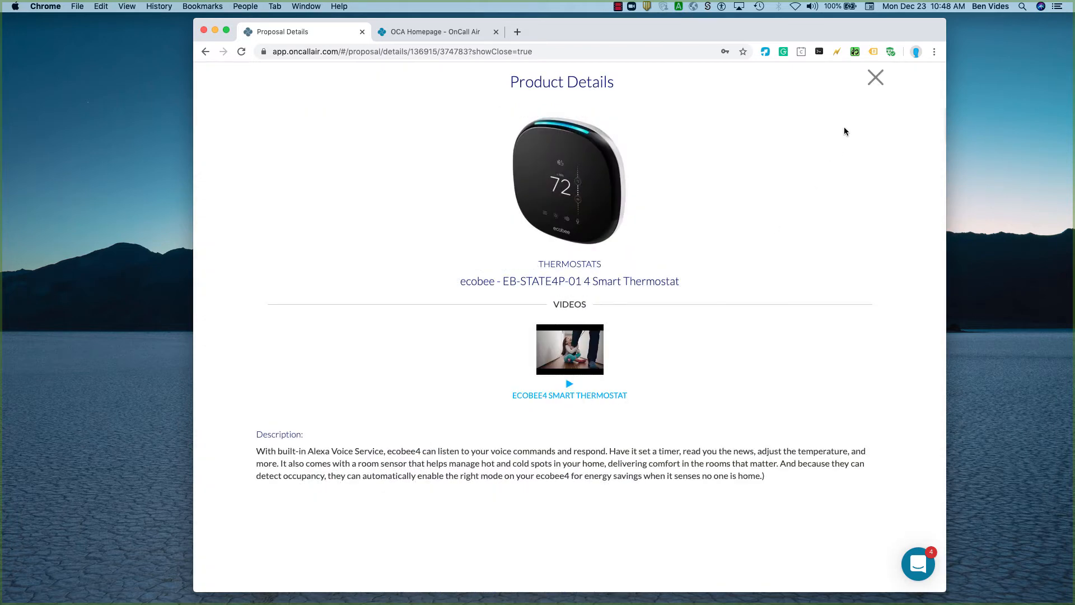
pyautogui.click(875, 77)
# View the product details of the American Red Cross smoke and CO detector and return to the proposal.
pyautogui.scroll(-3, 464, 422)
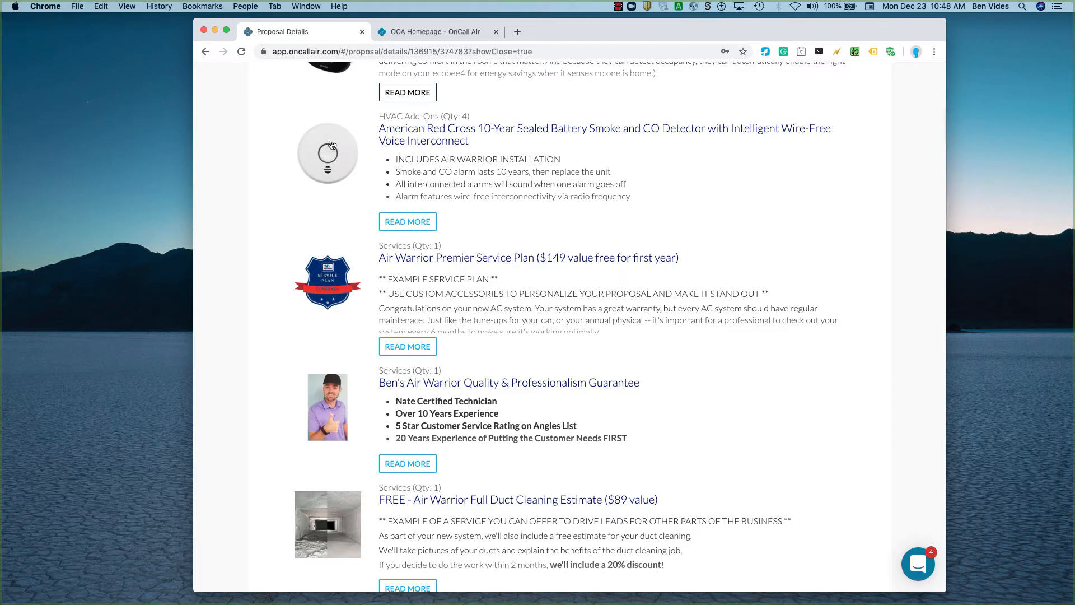
pyautogui.click(420, 222)
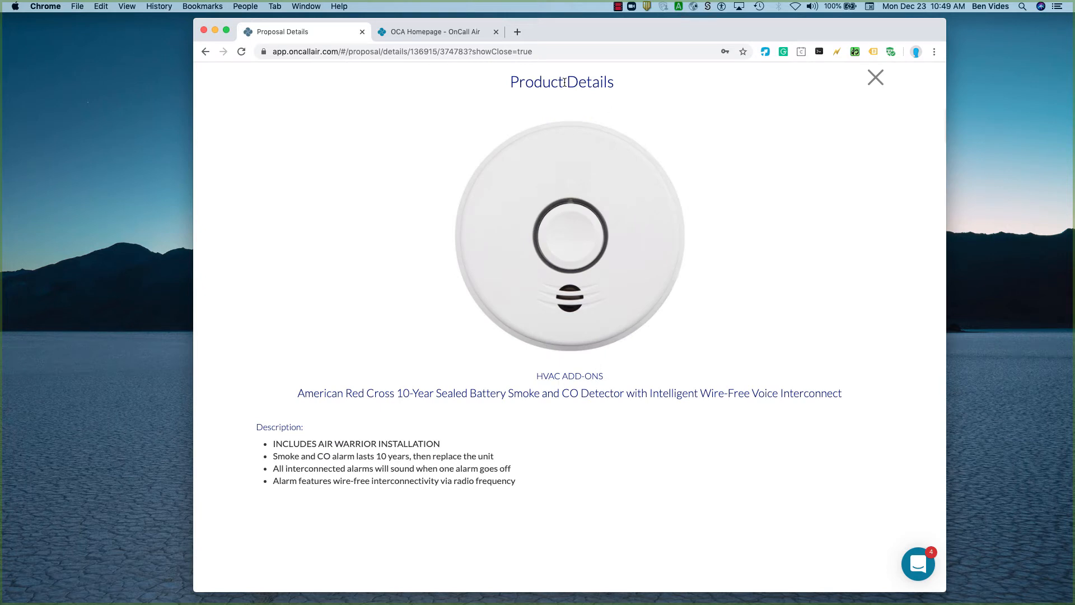
pyautogui.click(875, 78)
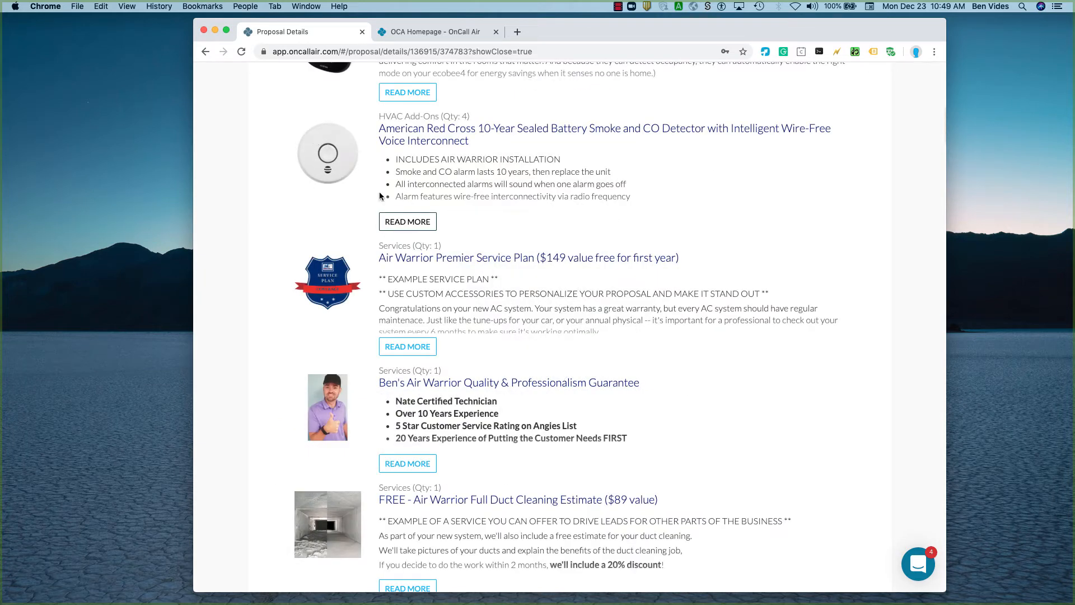
# View the service details of the Air Warrior Premier Service Plan and return to the proposal.
pyautogui.scroll(-2, 479, 363)
pyautogui.scroll(-1, 480, 363)
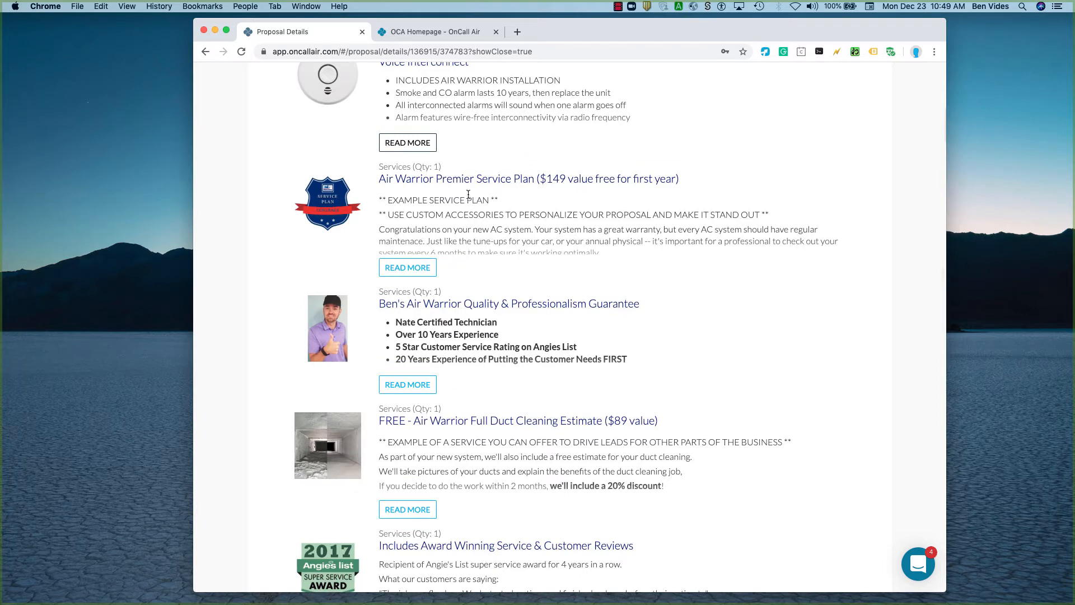
pyautogui.scroll(1, 468, 190)
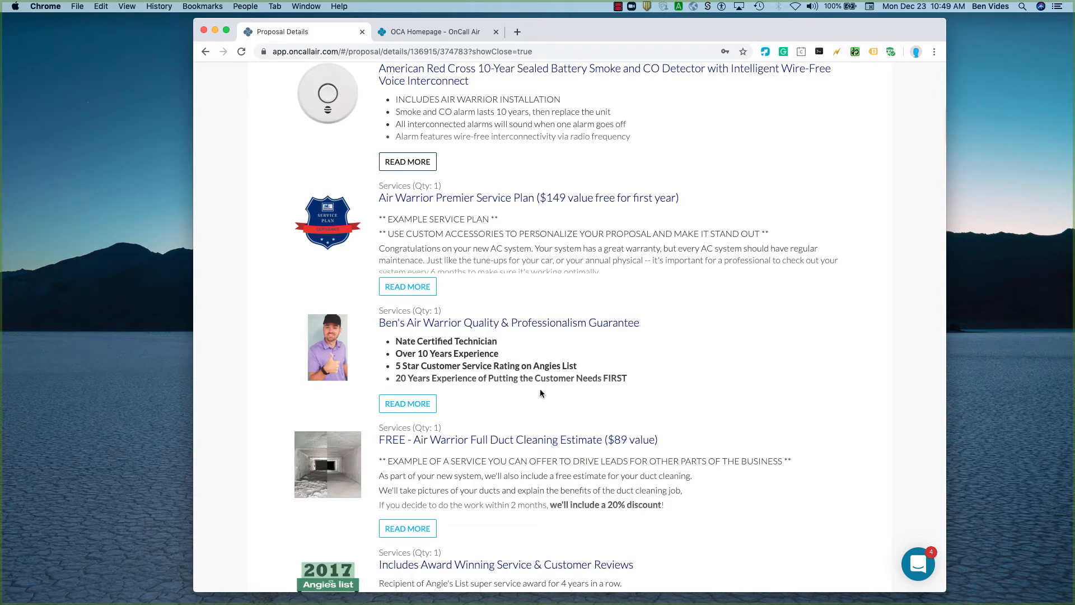
pyautogui.scroll(-4, 540, 390)
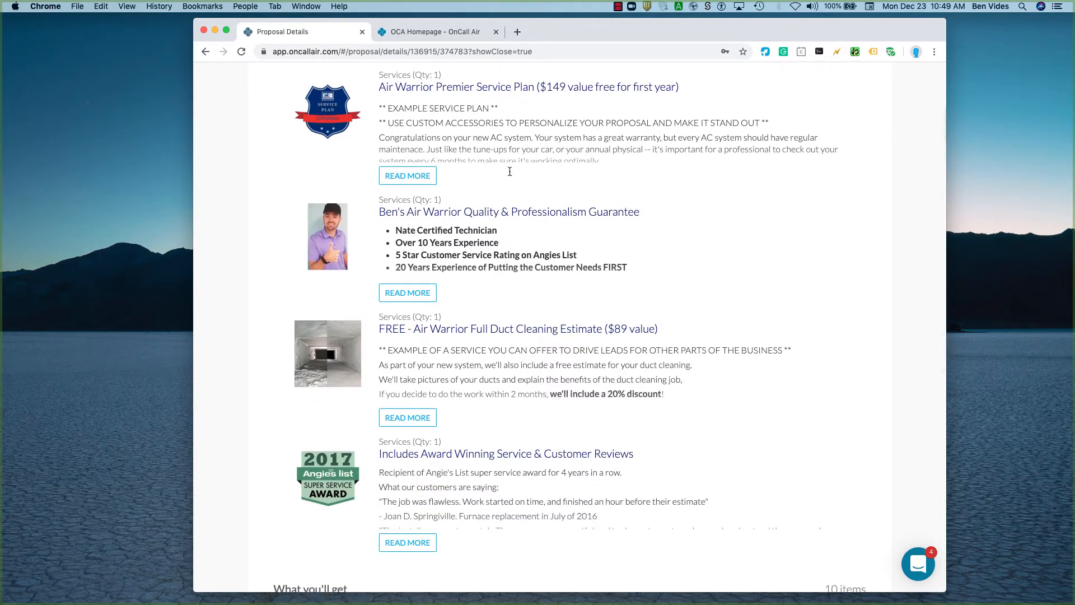
pyautogui.click(423, 175)
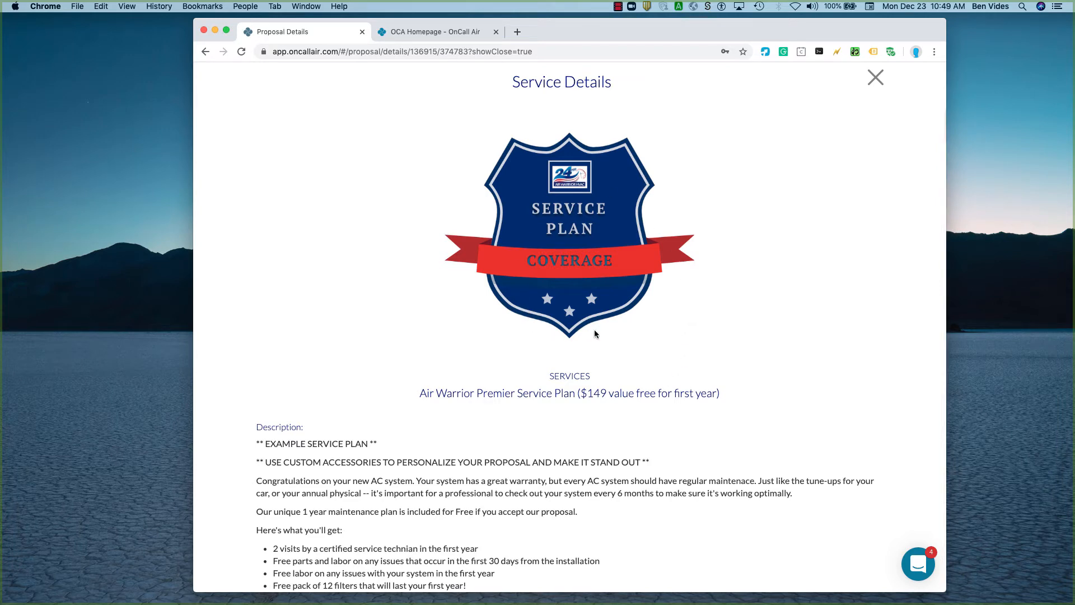
pyautogui.click(872, 88)
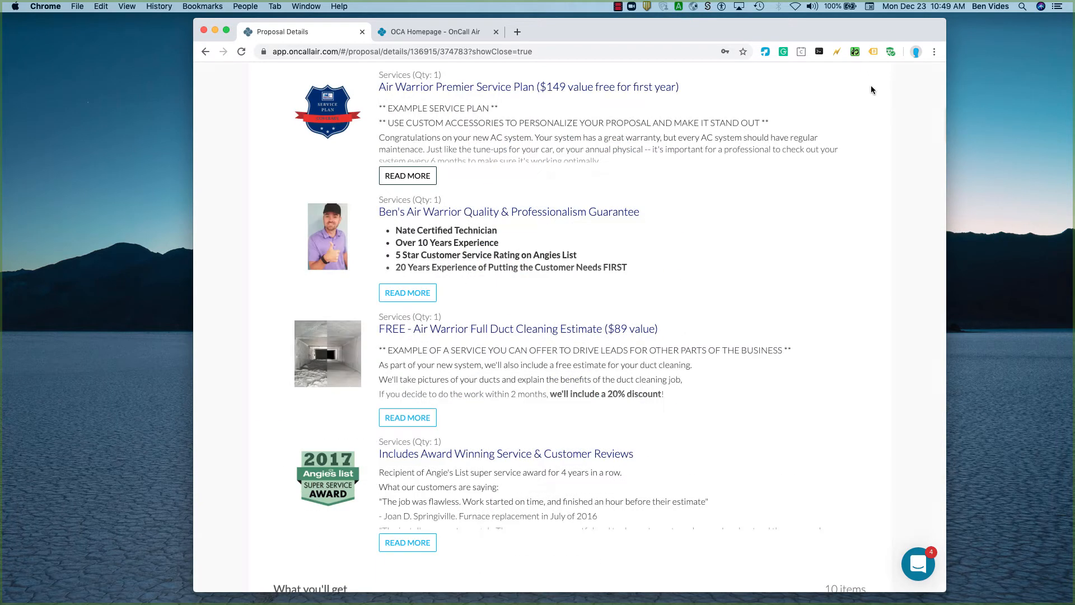
# Review the remaining included services and the "What you'll get" list of the Upstairs system.
pyautogui.scroll(-5, 487, 355)
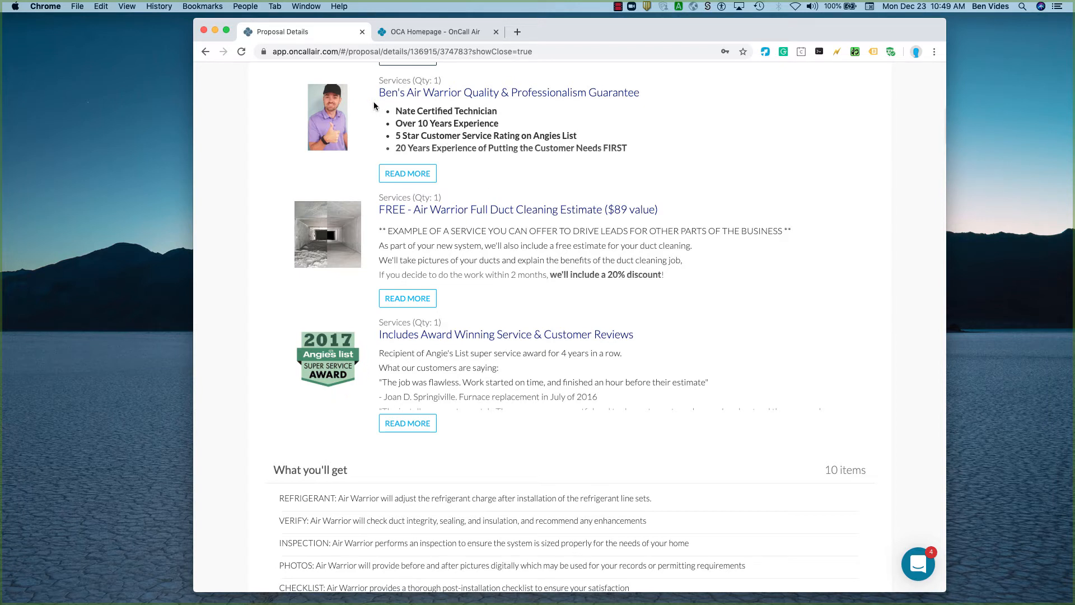
pyautogui.scroll(-3, 476, 395)
pyautogui.scroll(-2, 477, 395)
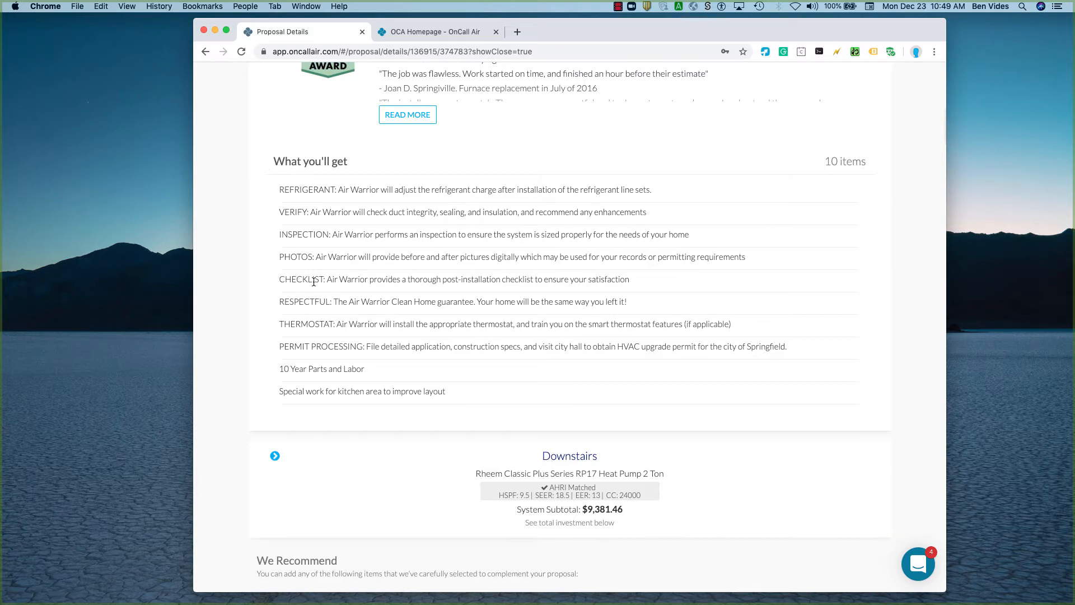
pyautogui.scroll(5, 318, 313)
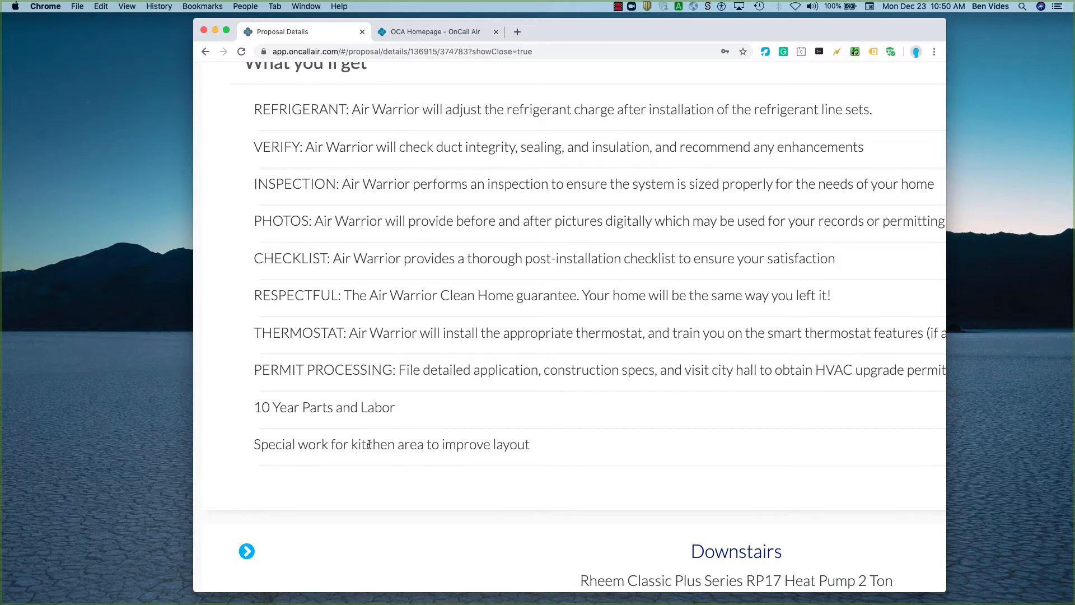
pyautogui.scroll(-2, 369, 444)
pyautogui.scroll(-2, 369, 444)
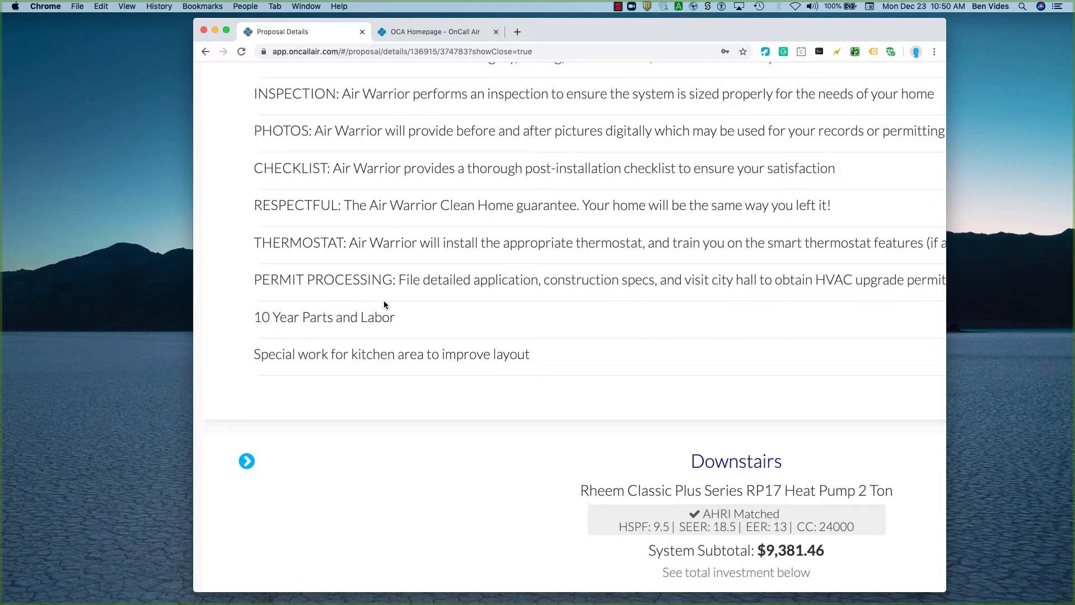
pyautogui.scroll(-5, 384, 301)
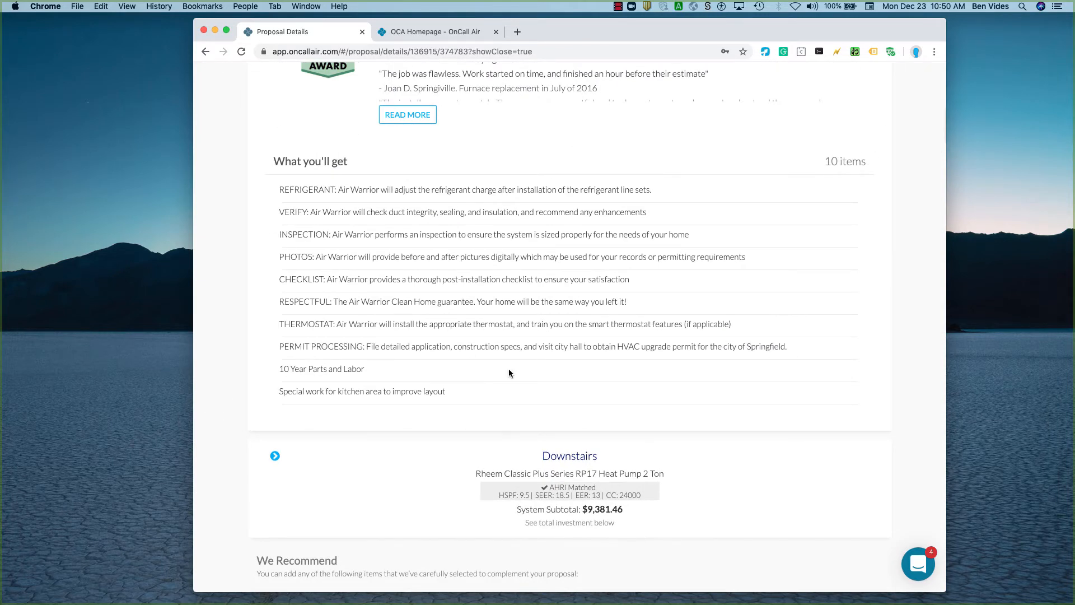
# Expand the Downstairs system and review its equipment, included items and "What you'll get" list.
pyautogui.scroll(-5, 509, 372)
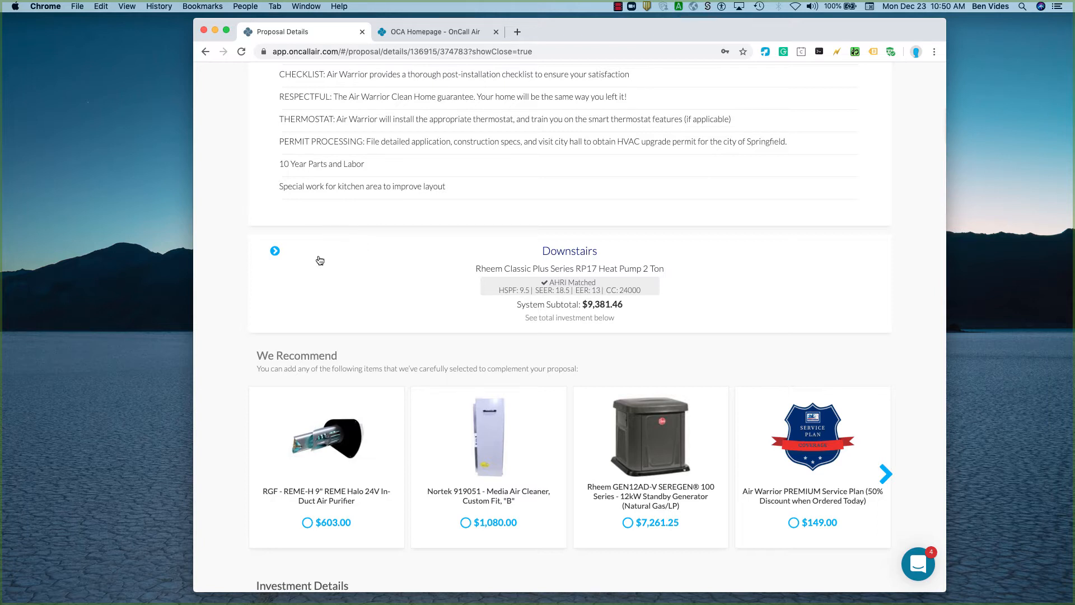
pyautogui.click(275, 251)
pyautogui.scroll(-3, 449, 374)
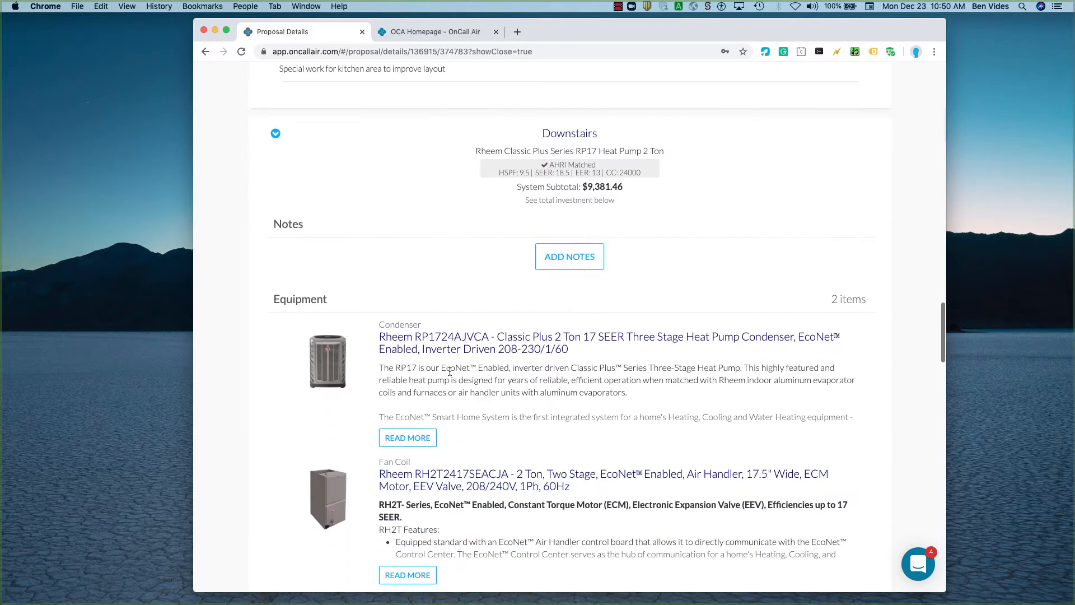
pyautogui.scroll(-8, 426, 486)
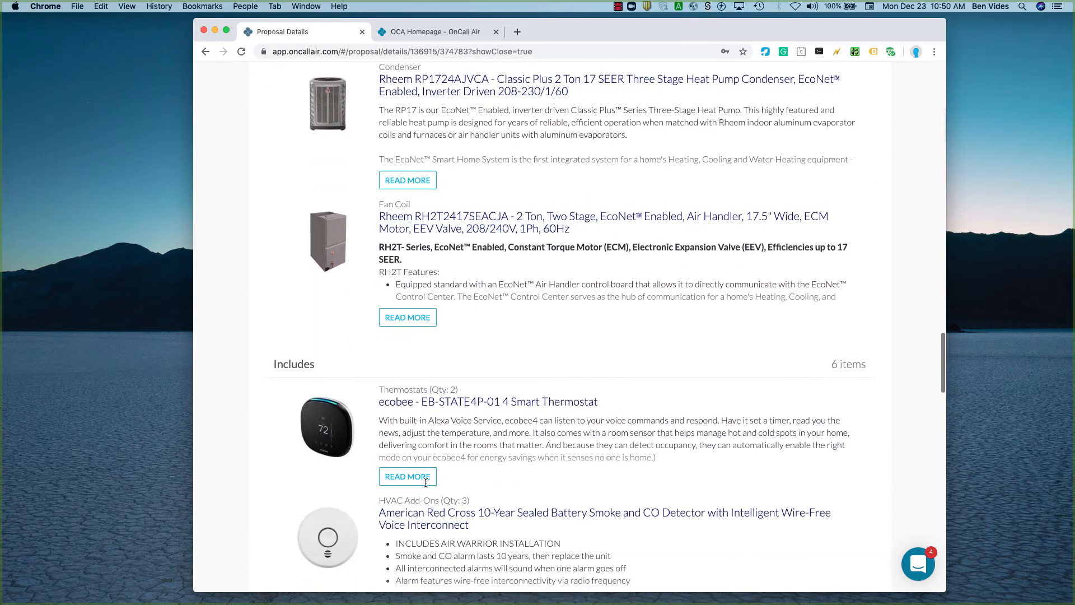
pyautogui.scroll(-8, 426, 486)
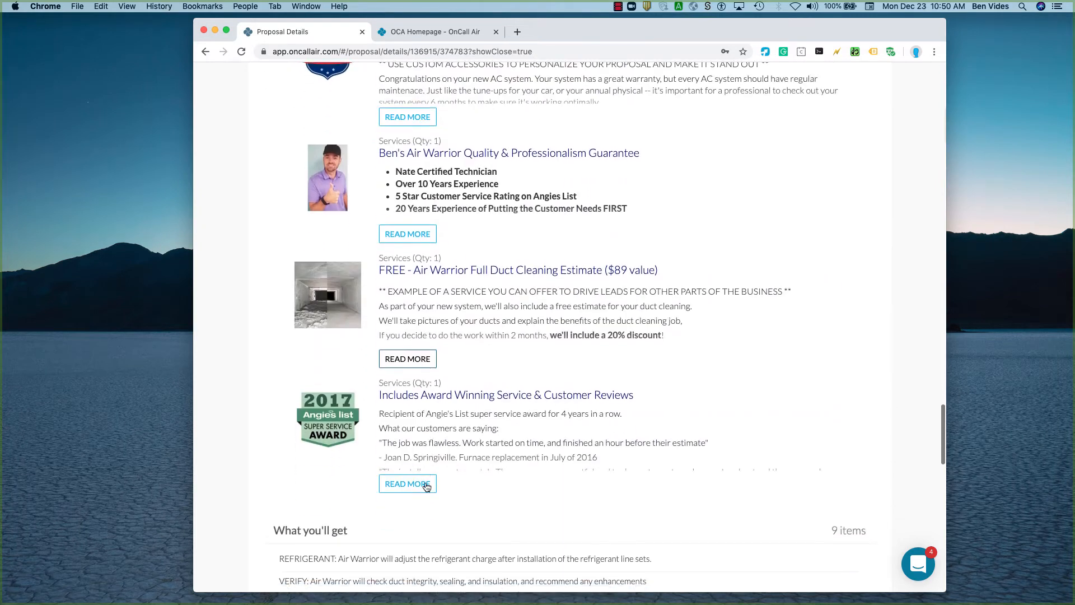
pyautogui.scroll(-6, 416, 483)
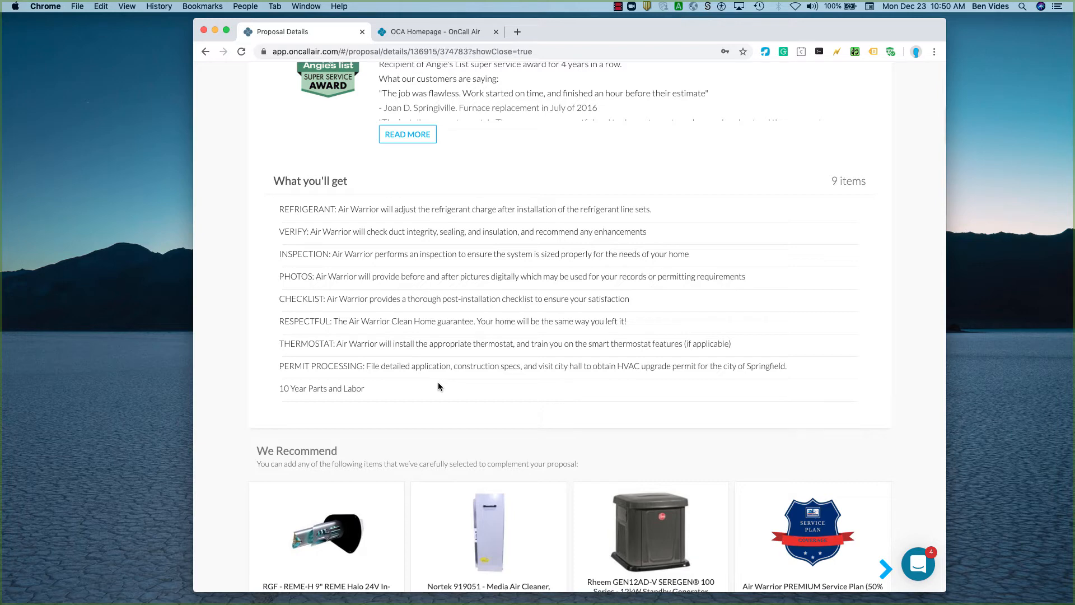
# Browse the recommended add-on items and view the product details of the RGF REME Halo in-duct air purifier.
pyautogui.scroll(-5, 437, 386)
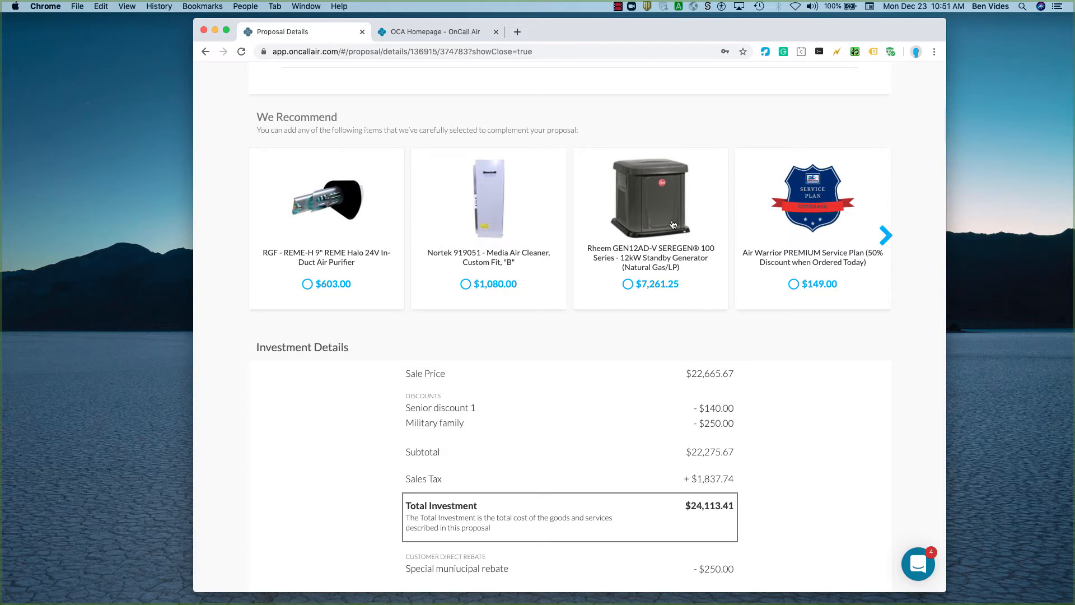
pyautogui.click(884, 237)
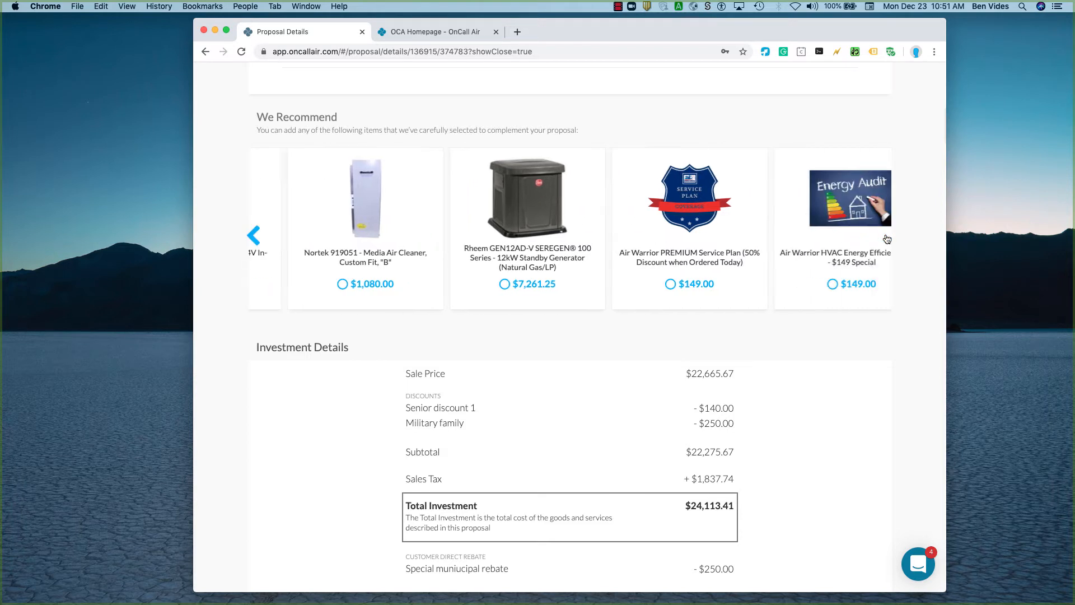
pyautogui.click(254, 235)
pyautogui.click(329, 210)
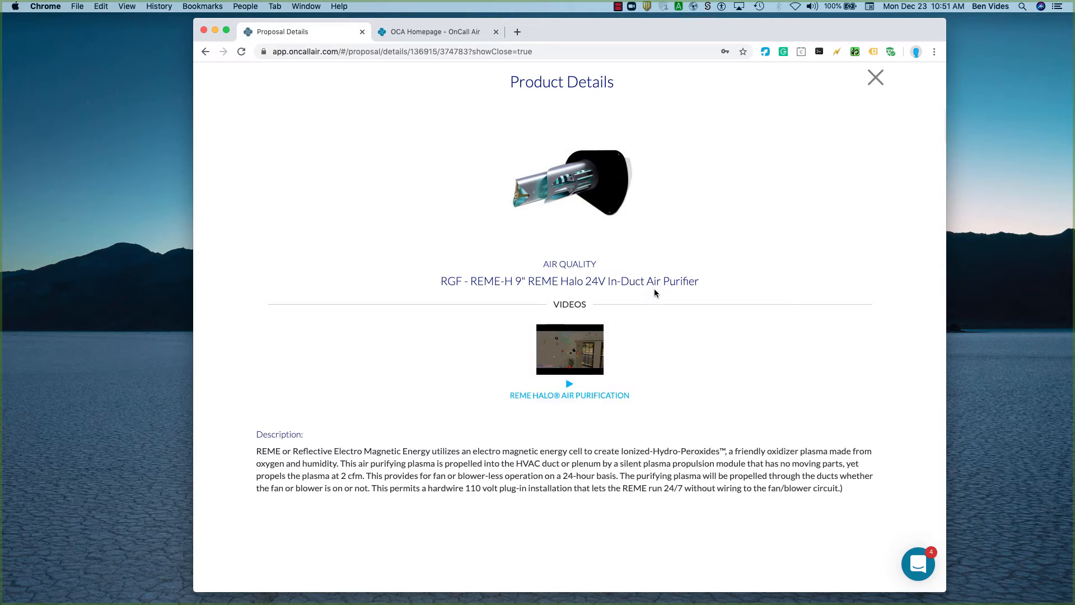
pyautogui.click(876, 78)
# Add the recommended RGF REME Halo air purifier to the proposal and check the investment and financing details.
pyautogui.scroll(-3, 308, 286)
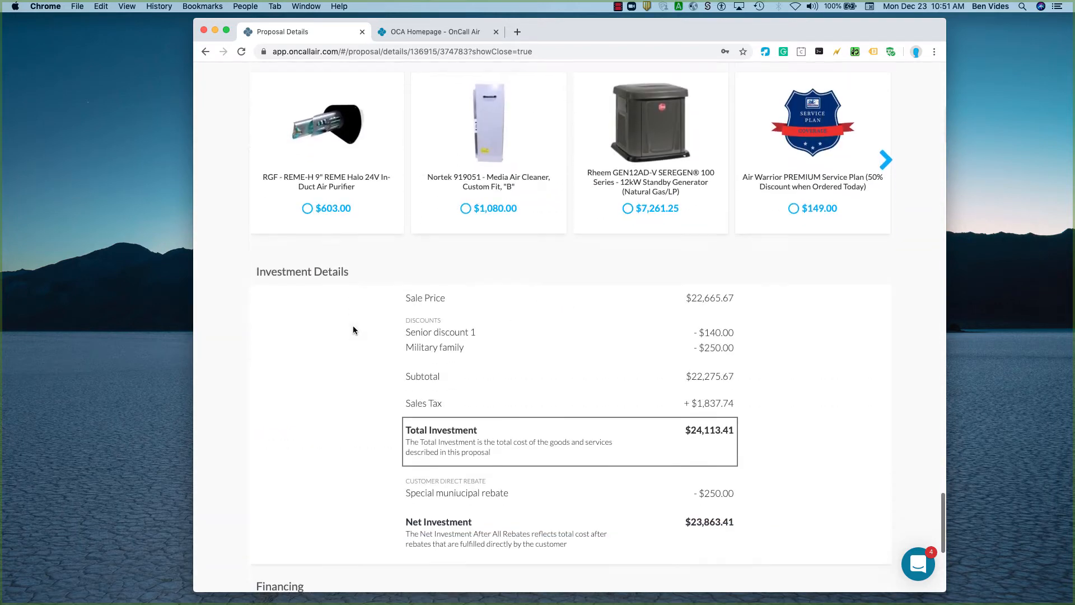
pyautogui.click(308, 191)
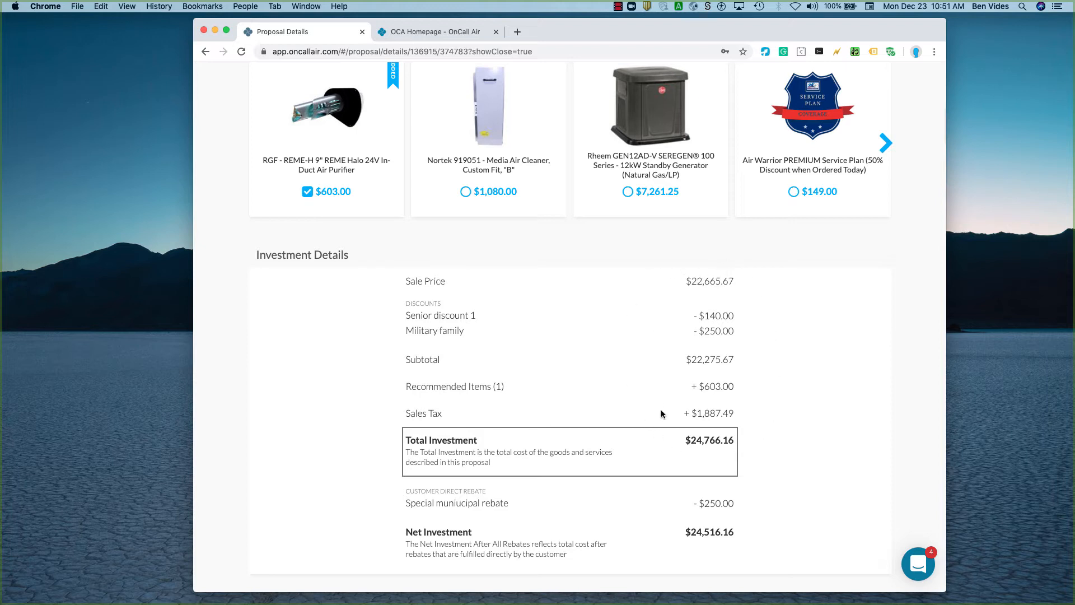
pyautogui.scroll(-5, 692, 454)
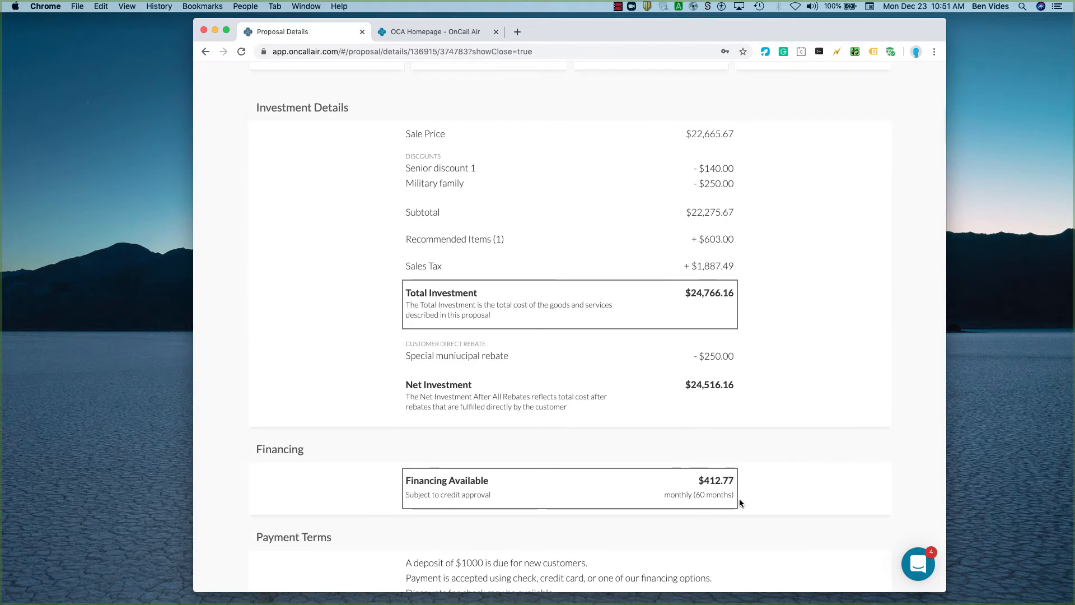
pyautogui.scroll(2, 749, 473)
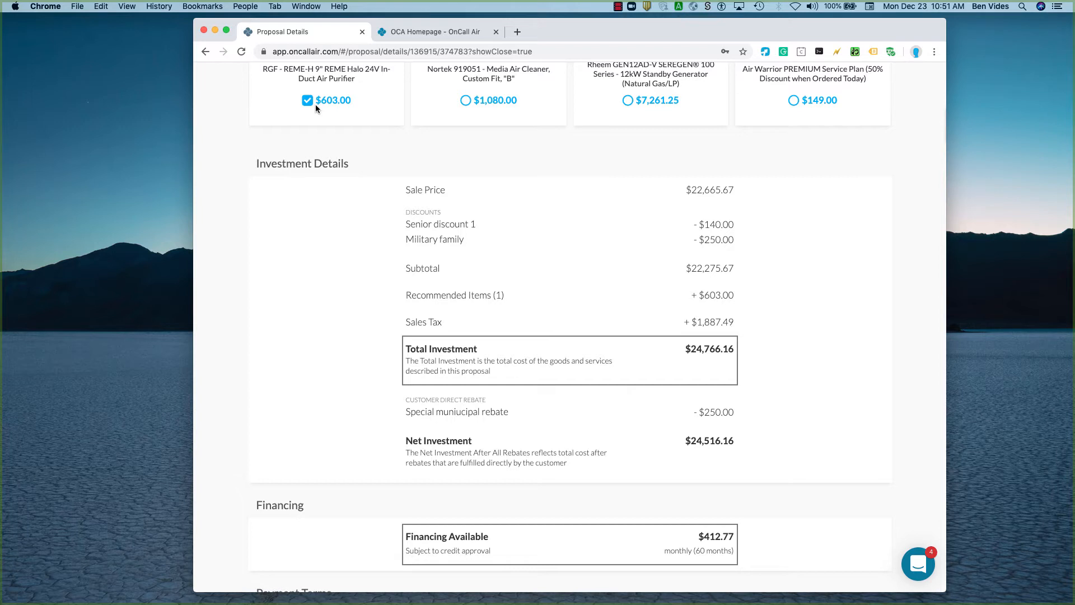
pyautogui.scroll(2, 394, 140)
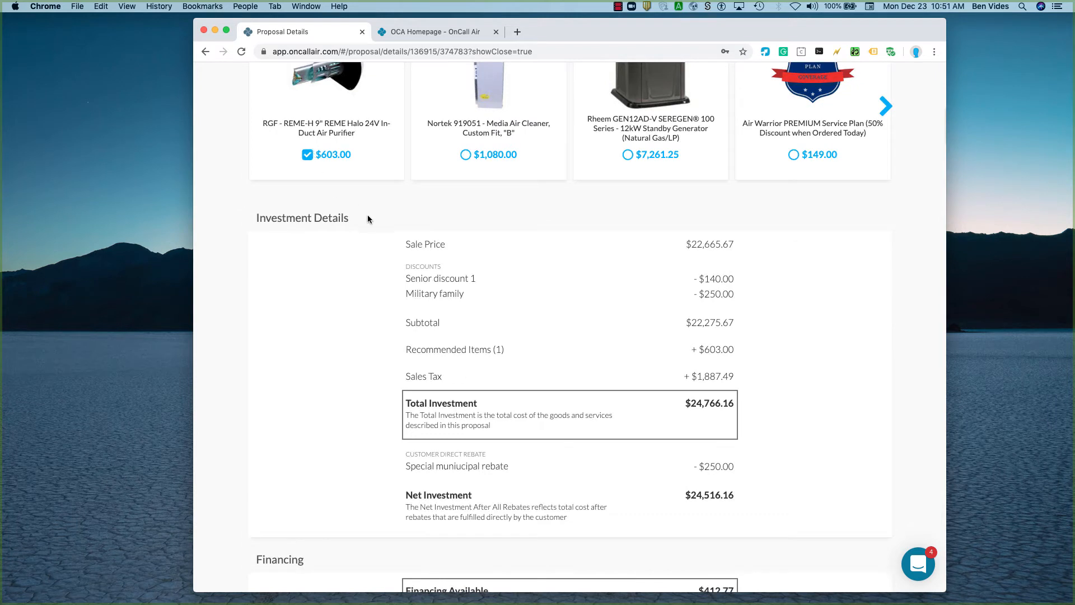
pyautogui.scroll(-3, 532, 387)
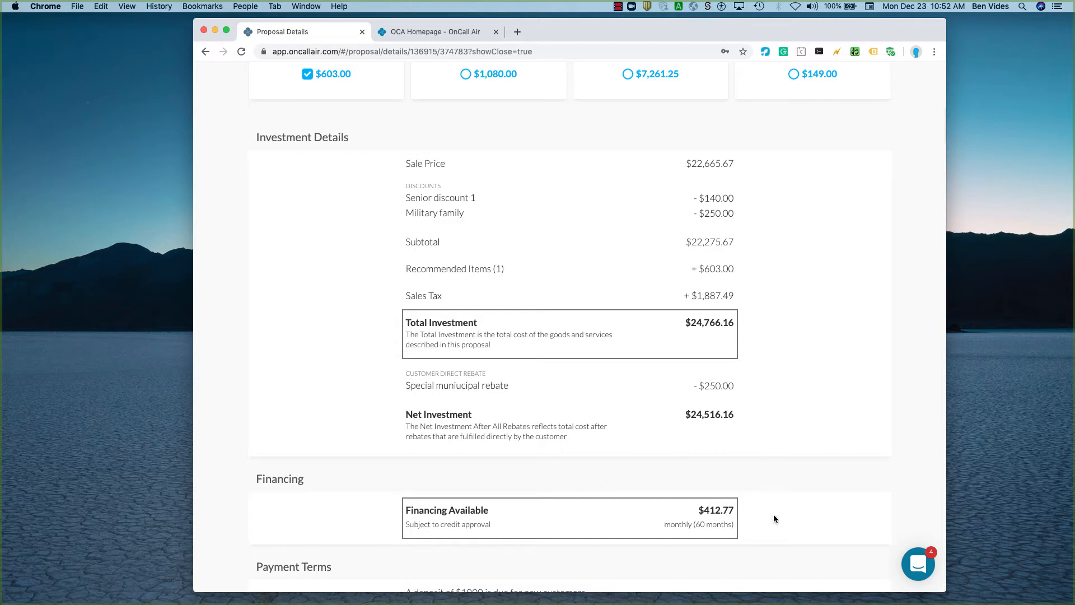
# Start reviewing and signing the proposal, accept its terms and conditions, and proceed to the next stage.
pyautogui.scroll(-5, 774, 518)
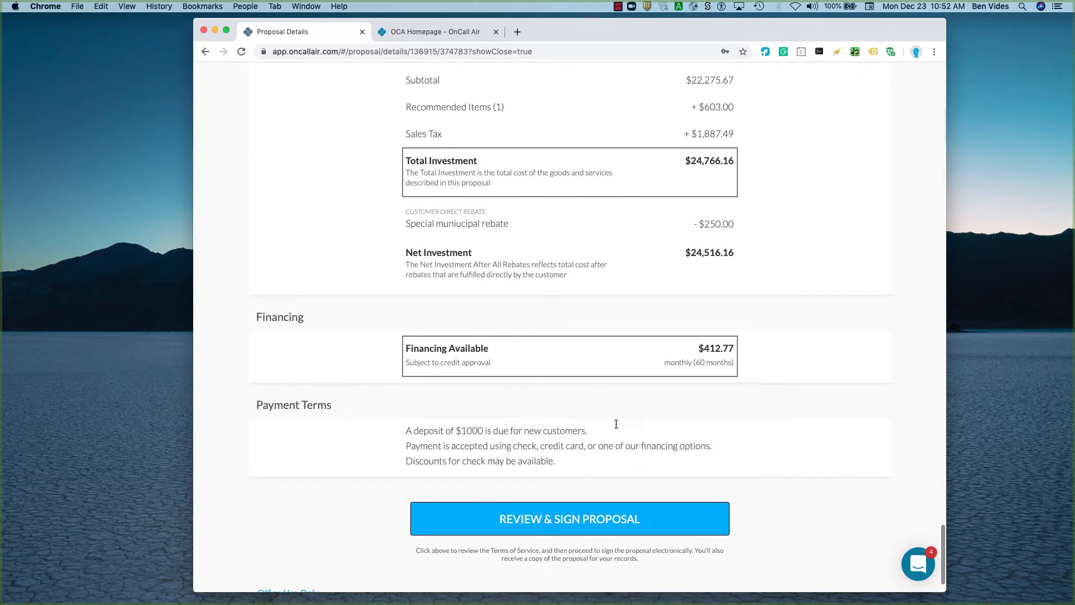
pyautogui.click(591, 521)
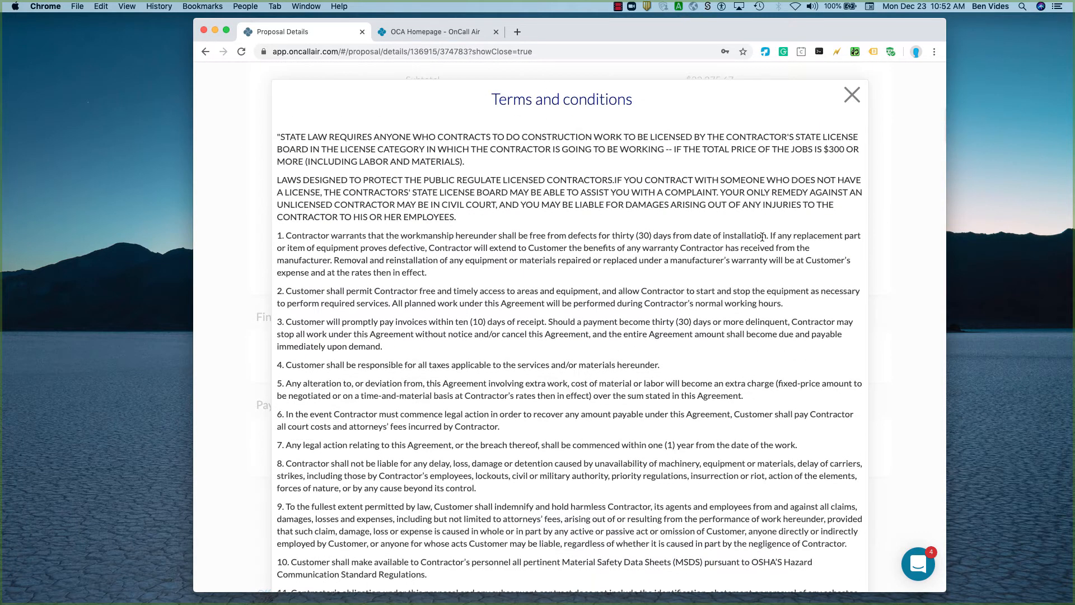
pyautogui.scroll(-5, 762, 236)
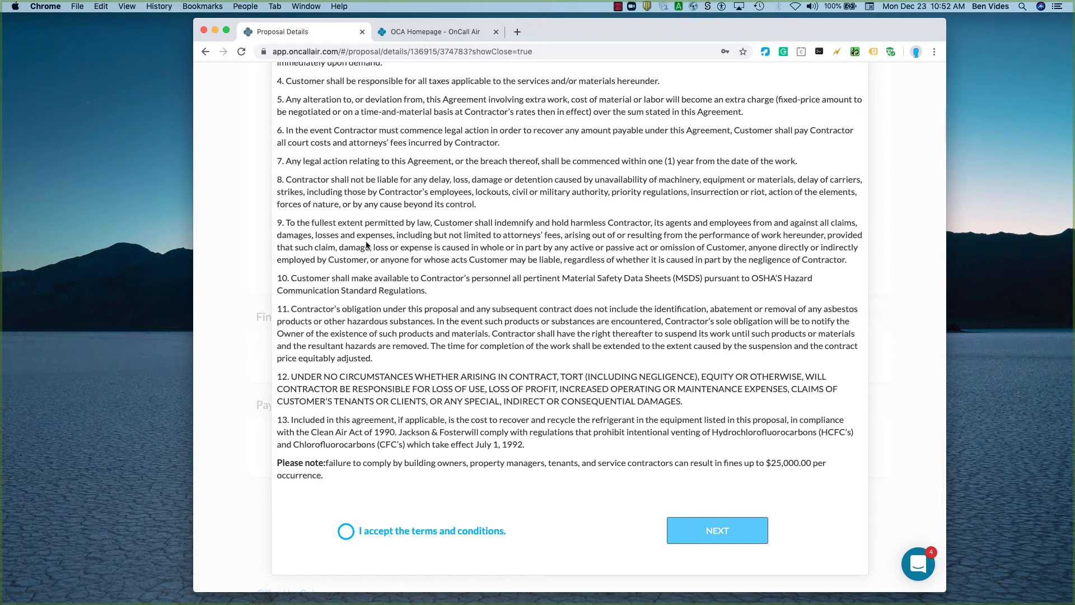
pyautogui.click(346, 531)
pyautogui.click(692, 535)
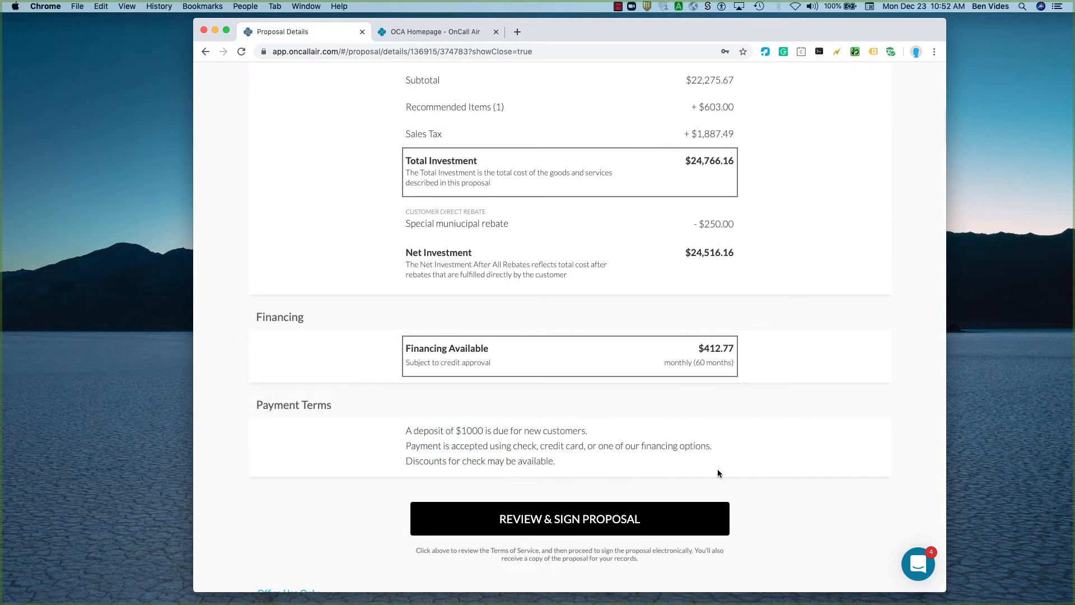
# Accept the Notice of Right to Cancel and draw a freehand sample signature on the proposal, leaving it unsaved.
pyautogui.click(449, 333)
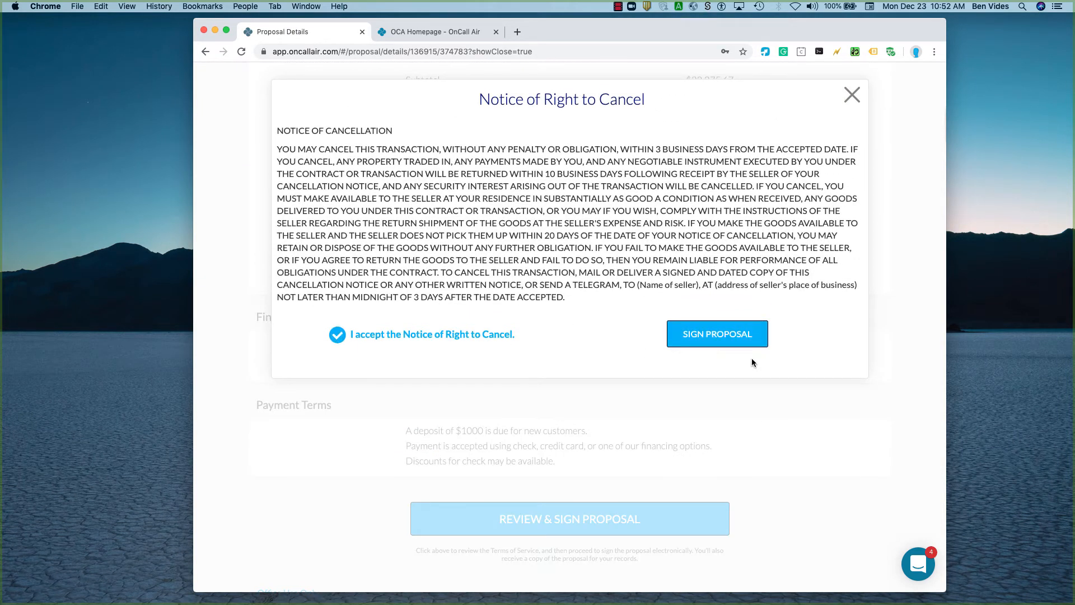
pyautogui.click(748, 343)
pyautogui.moveTo(513, 211)
pyautogui.mouseDown()
pyautogui.moveTo(543, 340)
pyautogui.moveTo(577, 219)
pyautogui.moveTo(632, 240)
pyautogui.mouseUp()
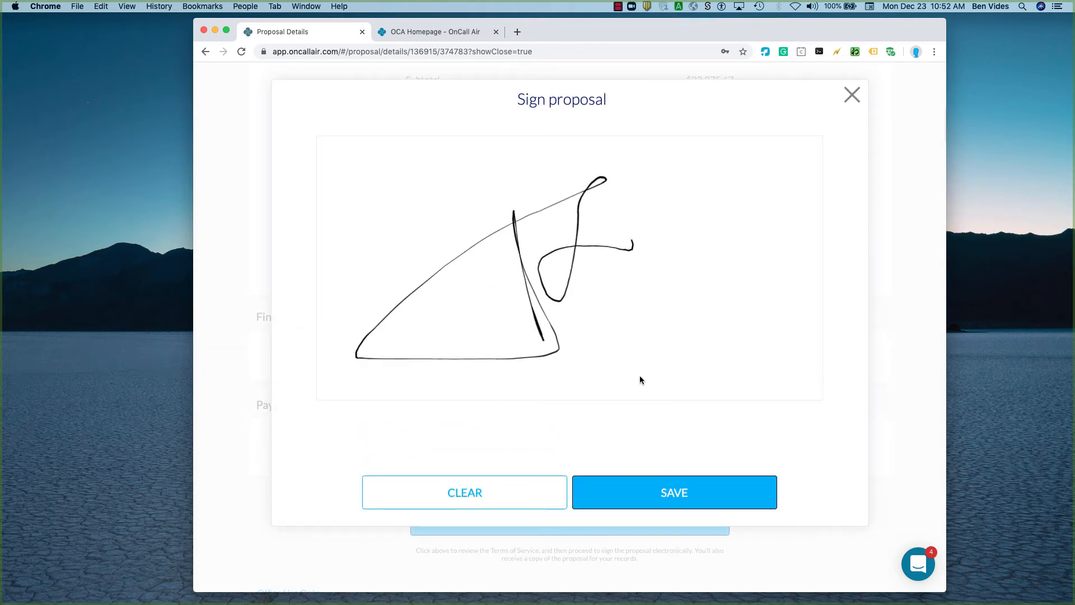
pyautogui.click(851, 95)
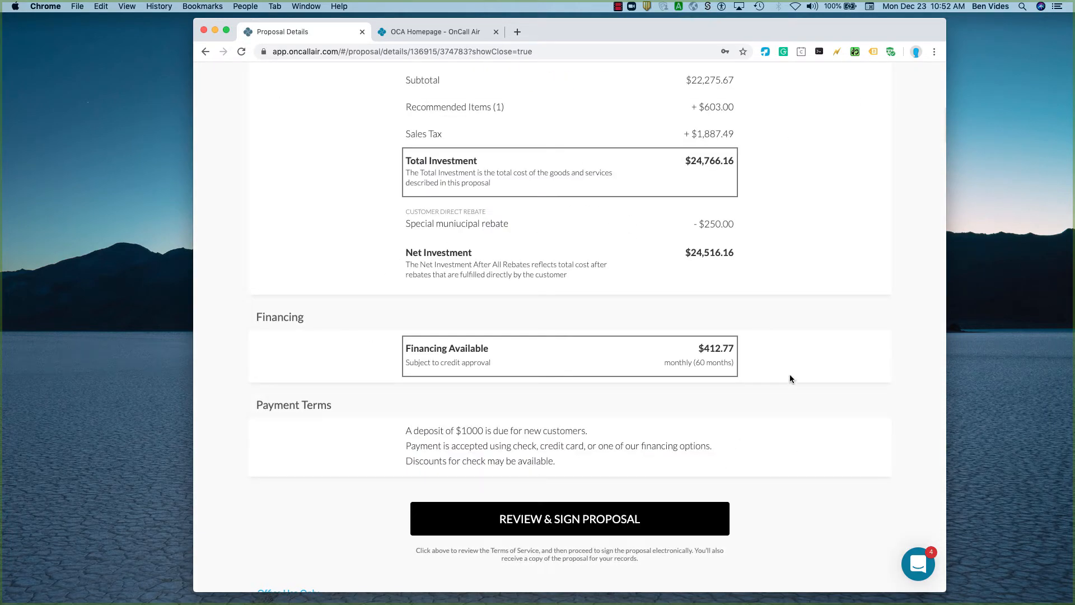
# Close the proposal details and return to the comparison of all options in the consultation.
pyautogui.scroll(15, 816, 414)
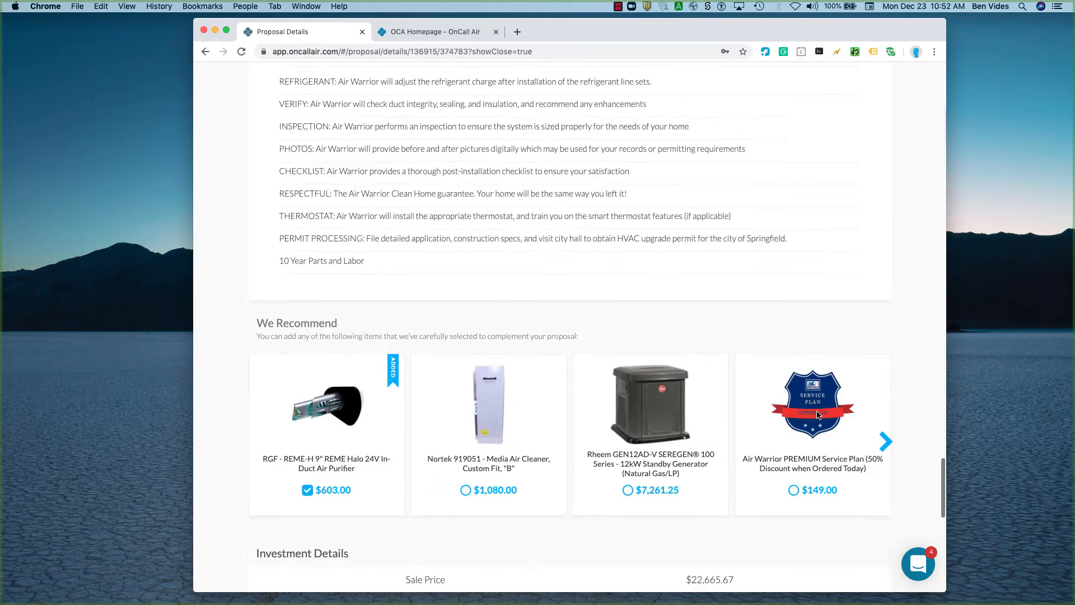
pyautogui.scroll(20, 816, 415)
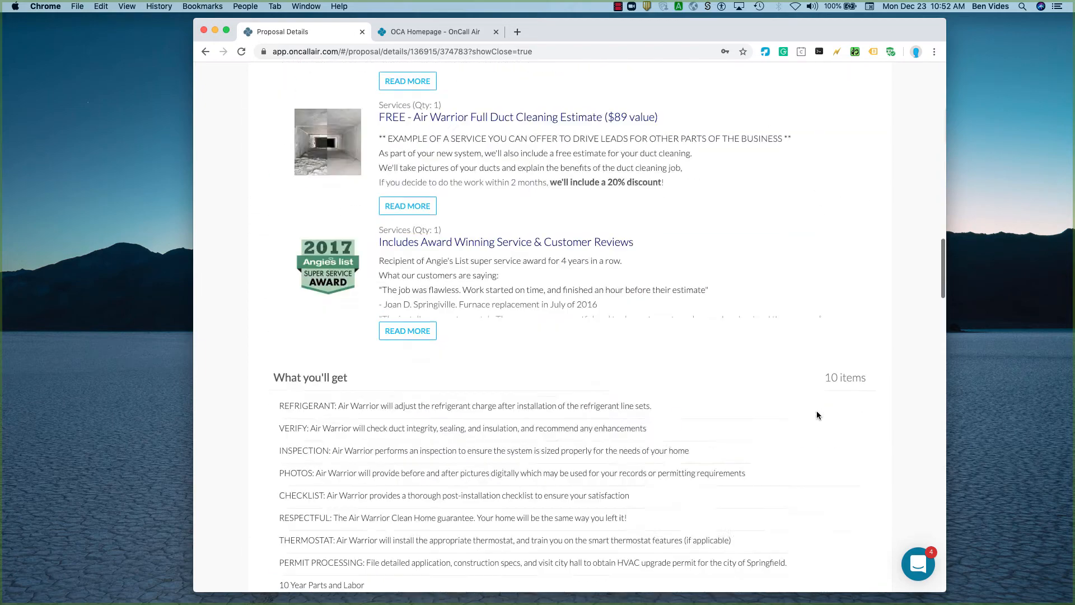
pyautogui.scroll(15, 816, 414)
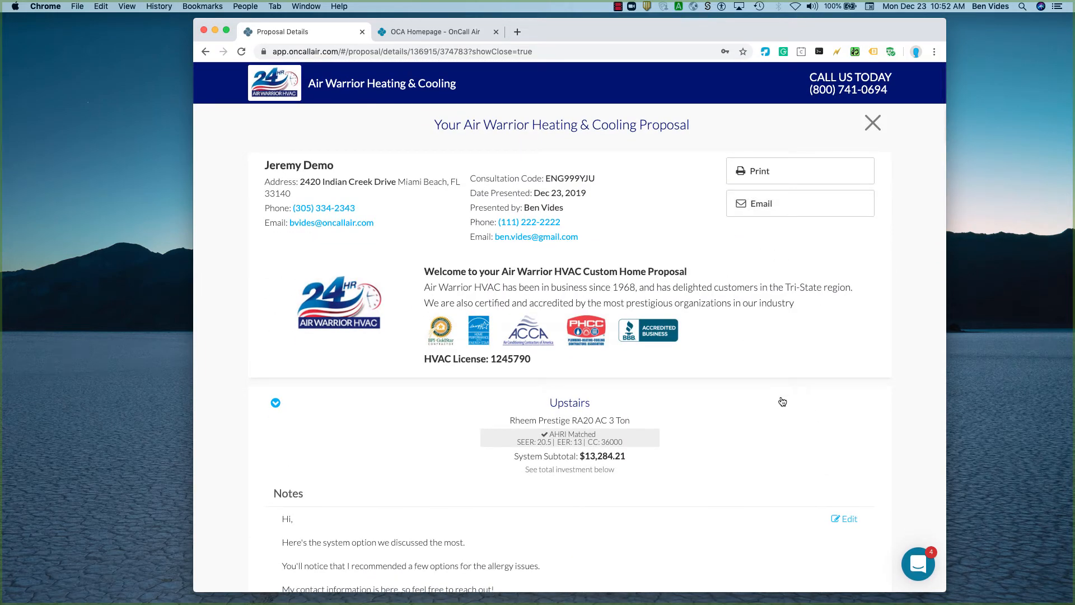
pyautogui.click(872, 124)
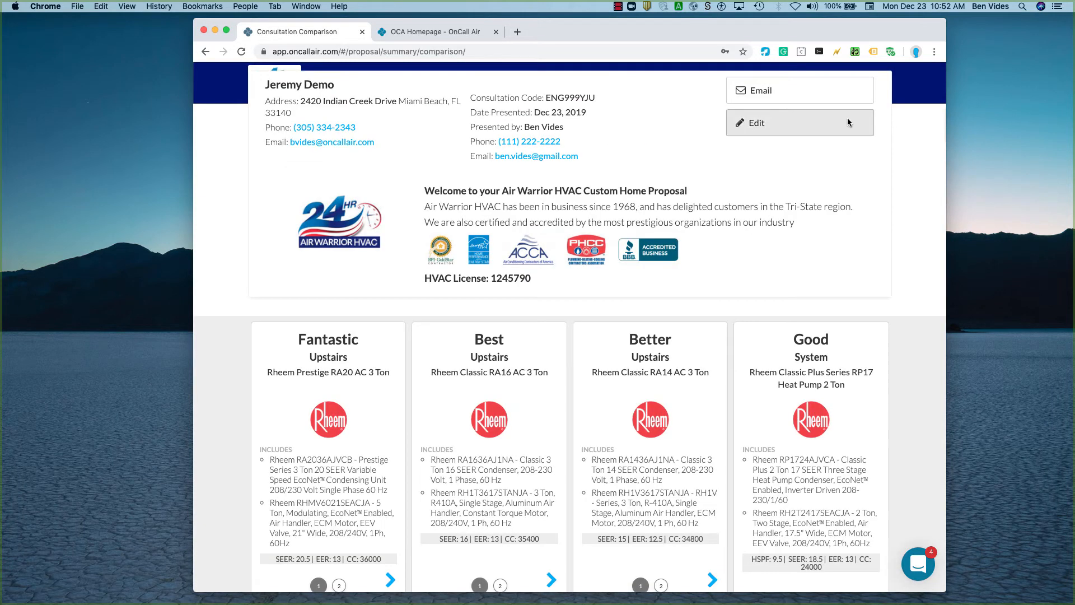
# Look through the Upstairs and Downstairs systems of the Fantastic and Best options, ending on Upstairs in both.
pyautogui.scroll(-4, 590, 310)
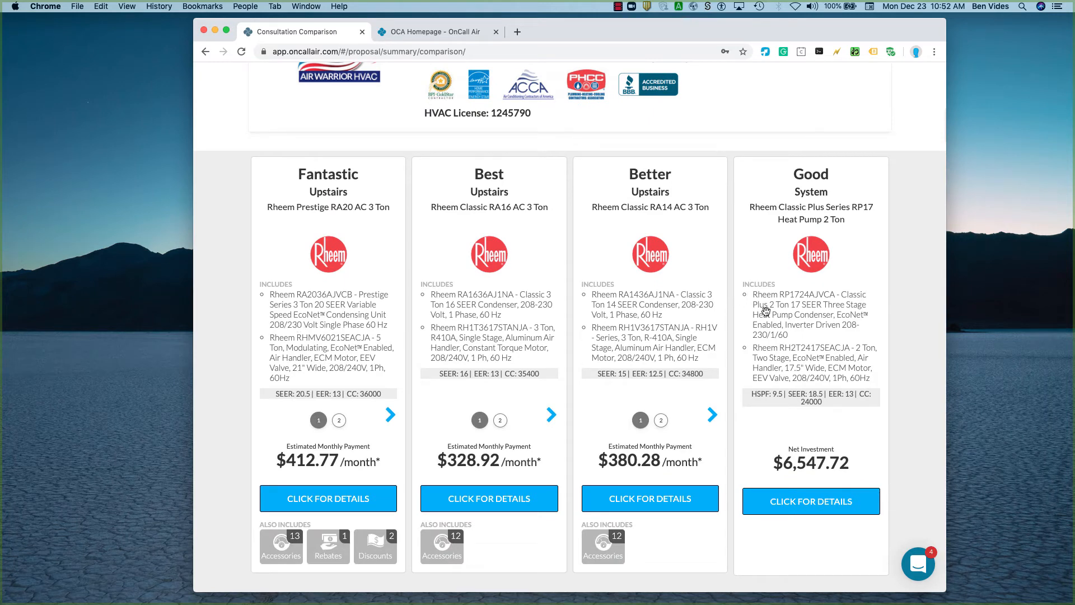
pyautogui.click(389, 415)
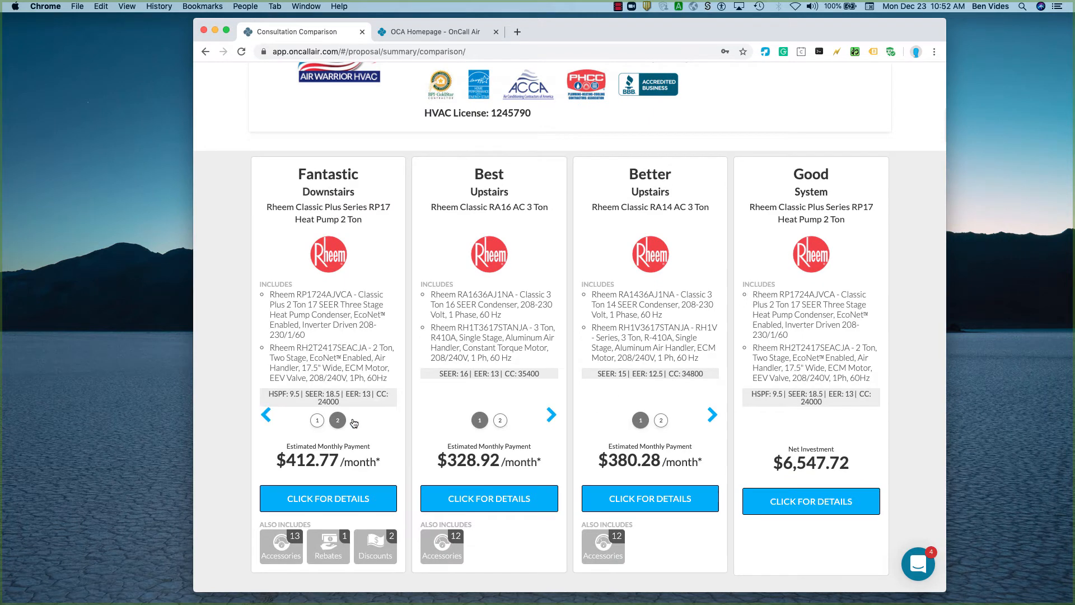
pyautogui.click(265, 415)
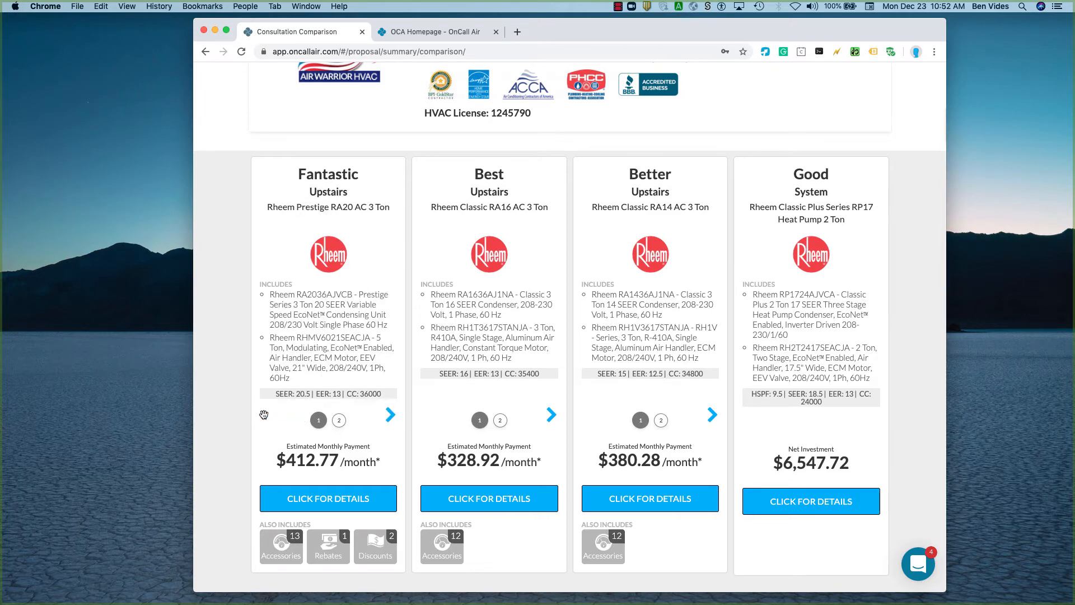
pyautogui.click(550, 416)
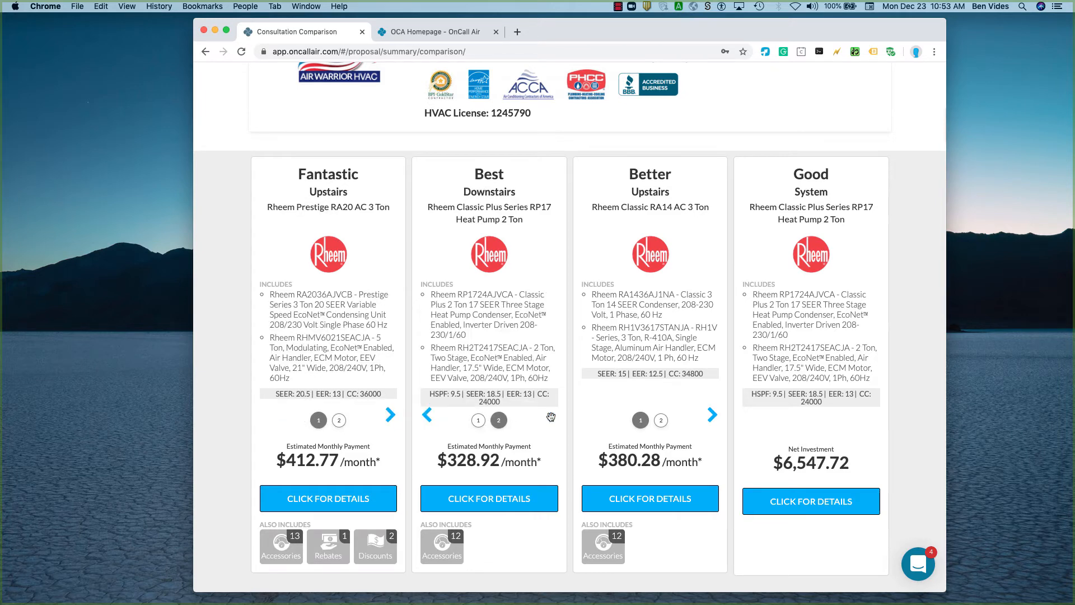
pyautogui.click(426, 415)
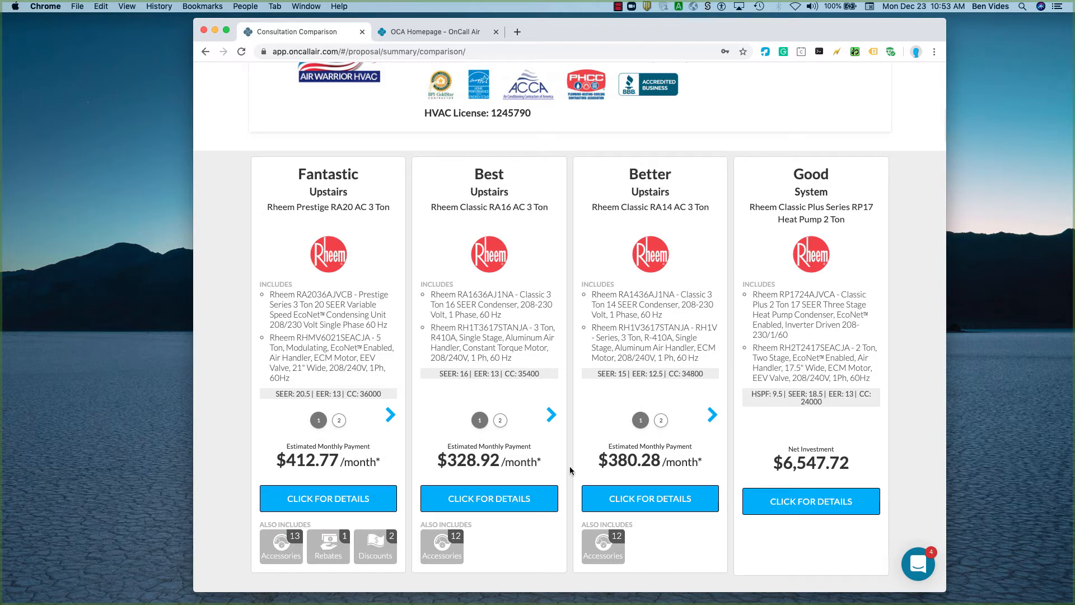
# Review the payment figures of the four proposal options and the customer and company details above them.
pyautogui.click(654, 495)
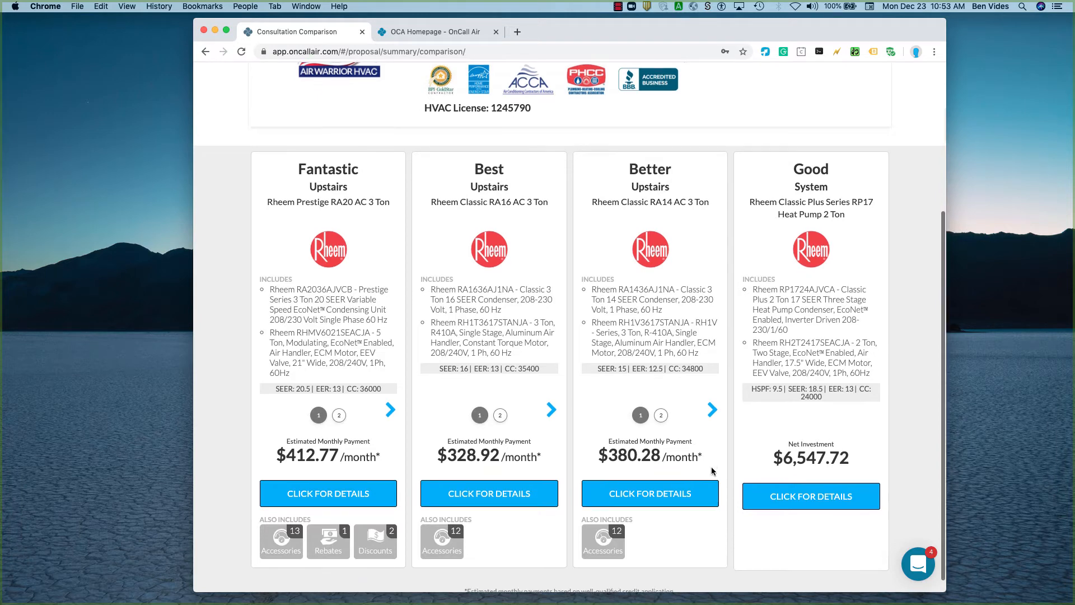
pyautogui.scroll(-1, 711, 466)
pyautogui.scroll(1, 731, 429)
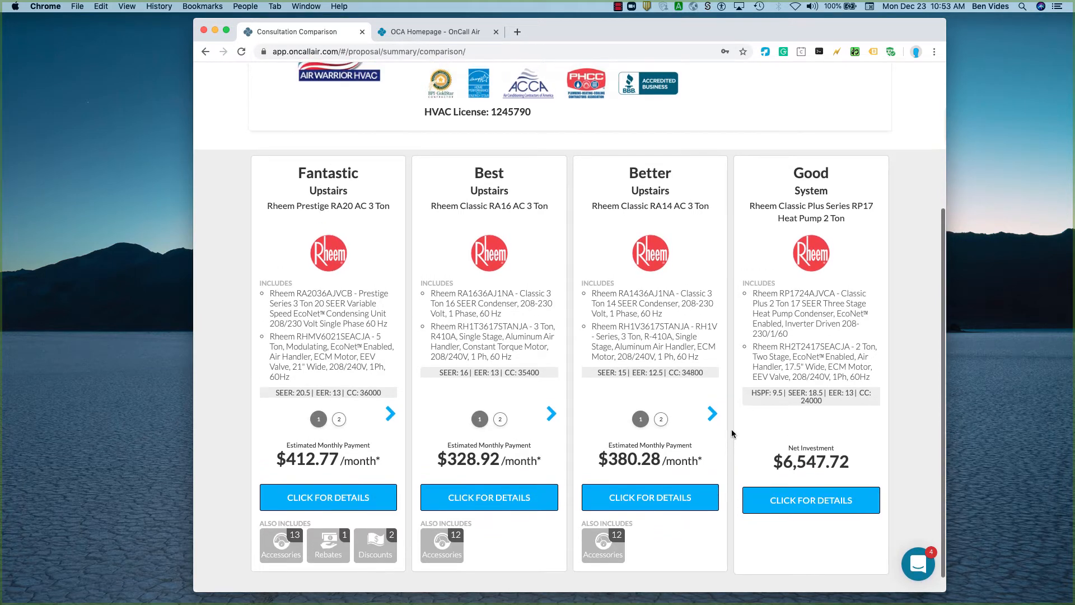
pyautogui.scroll(3, 731, 429)
pyautogui.scroll(5, 731, 429)
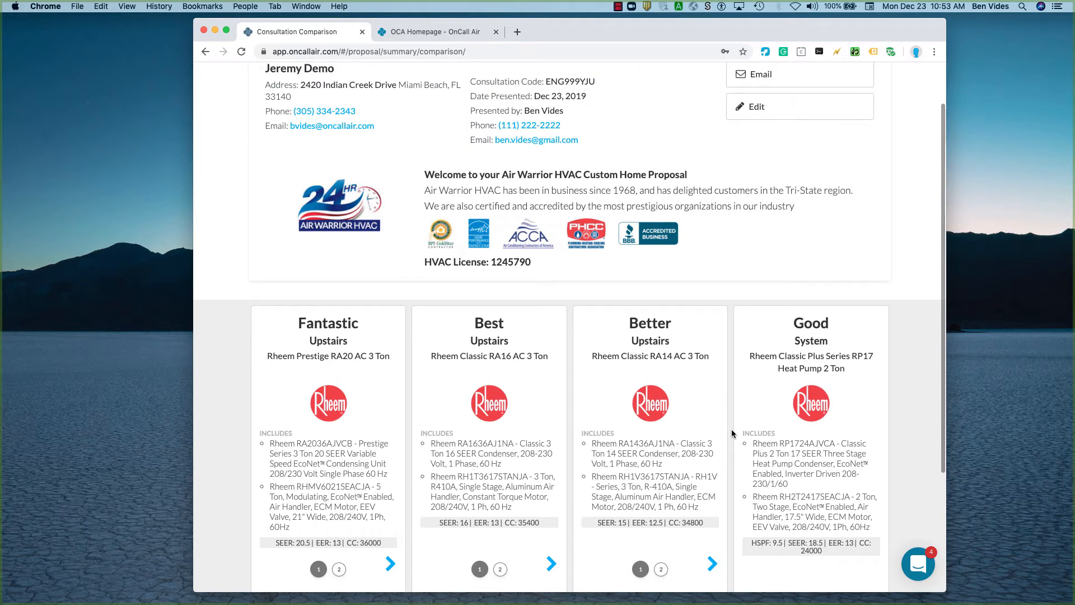
pyautogui.scroll(2, 732, 429)
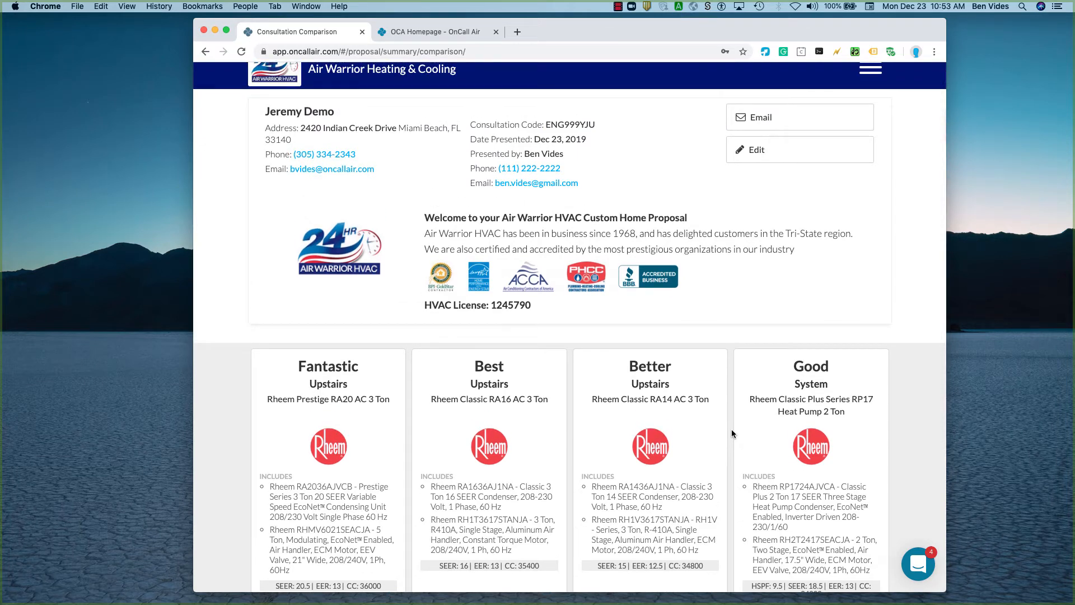
pyautogui.scroll(1, 731, 428)
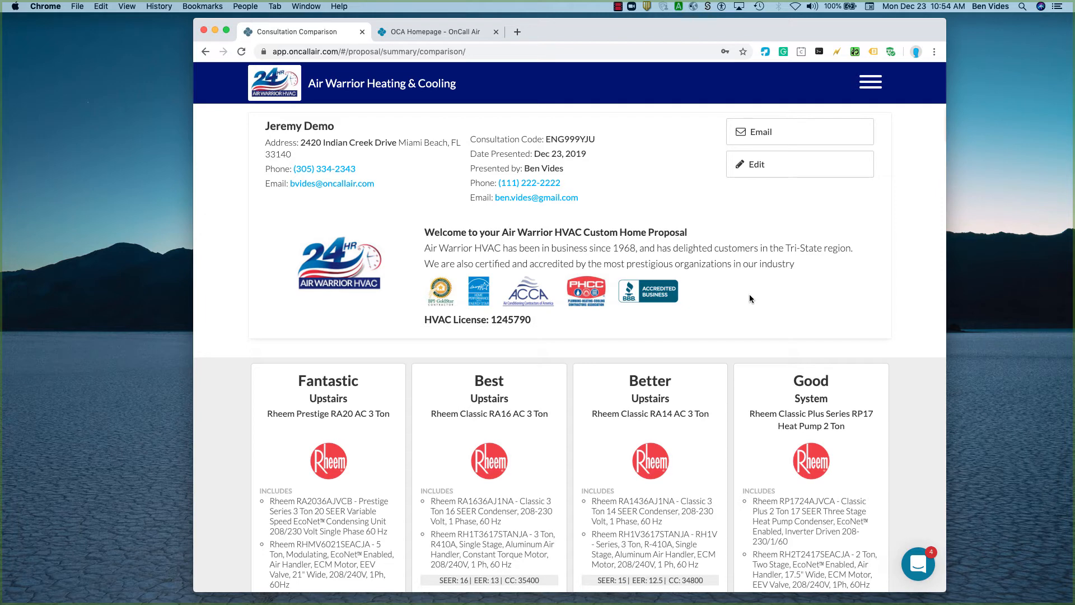
# Open the list of consultations and search it for the sample customer's full name.
pyautogui.click(873, 84)
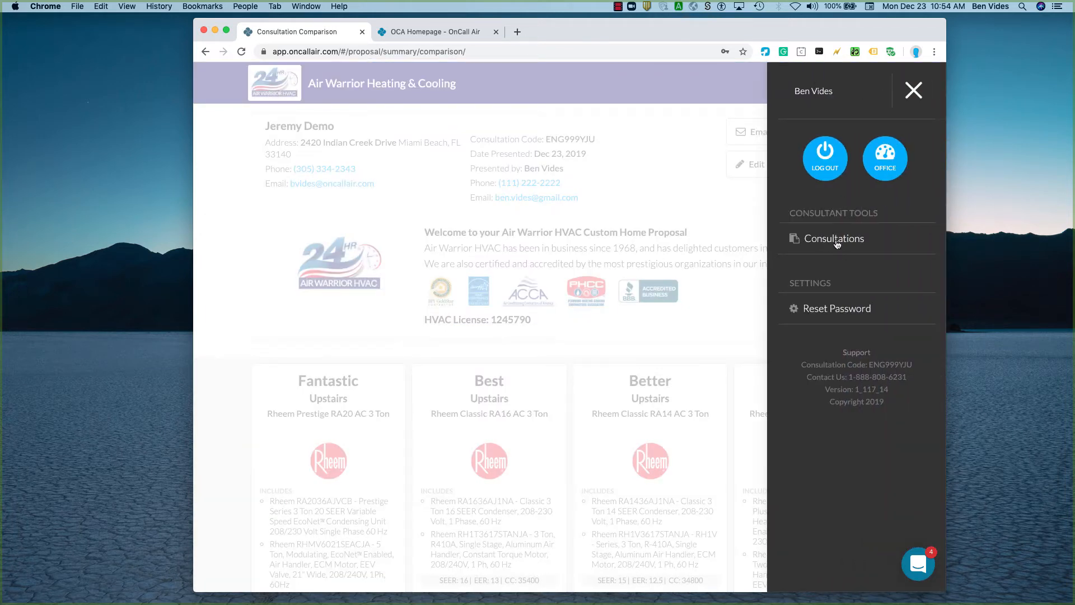
pyautogui.click(836, 243)
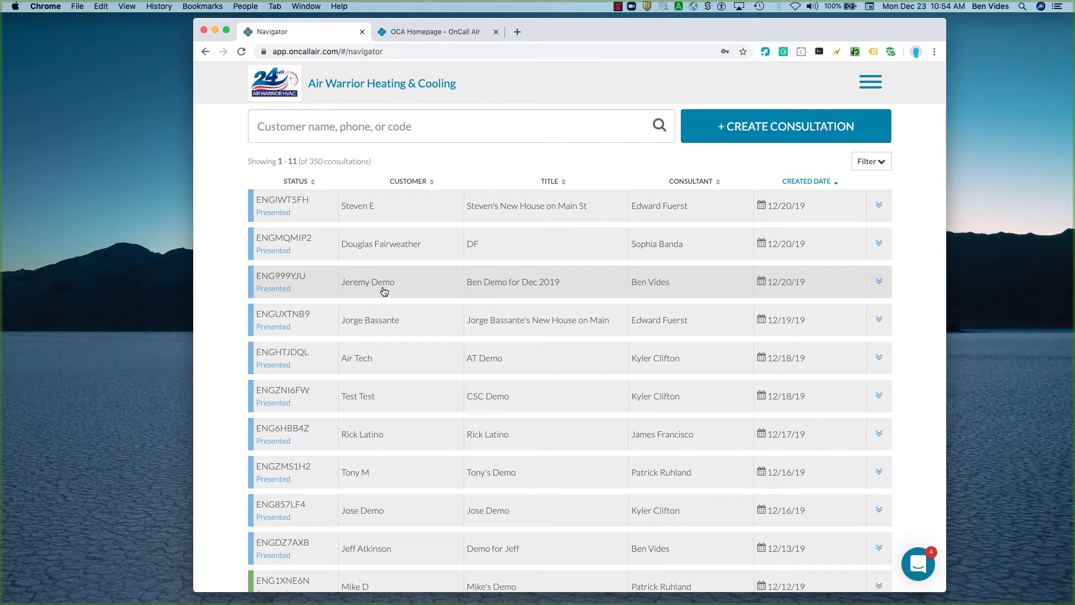
pyautogui.click(391, 121)
pyautogui.write('Je')
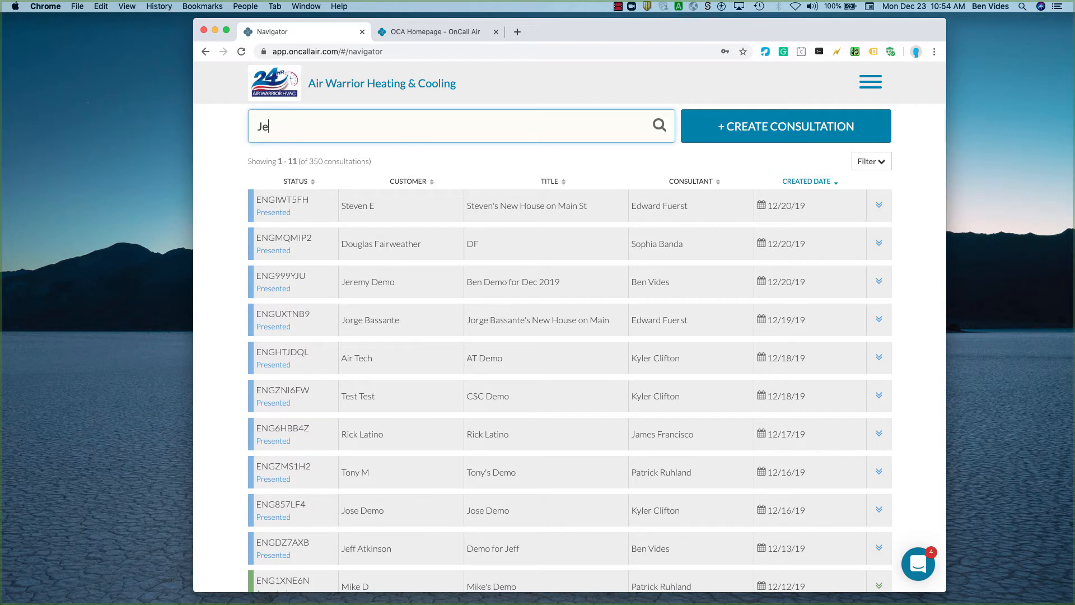
pyautogui.write('remy C')
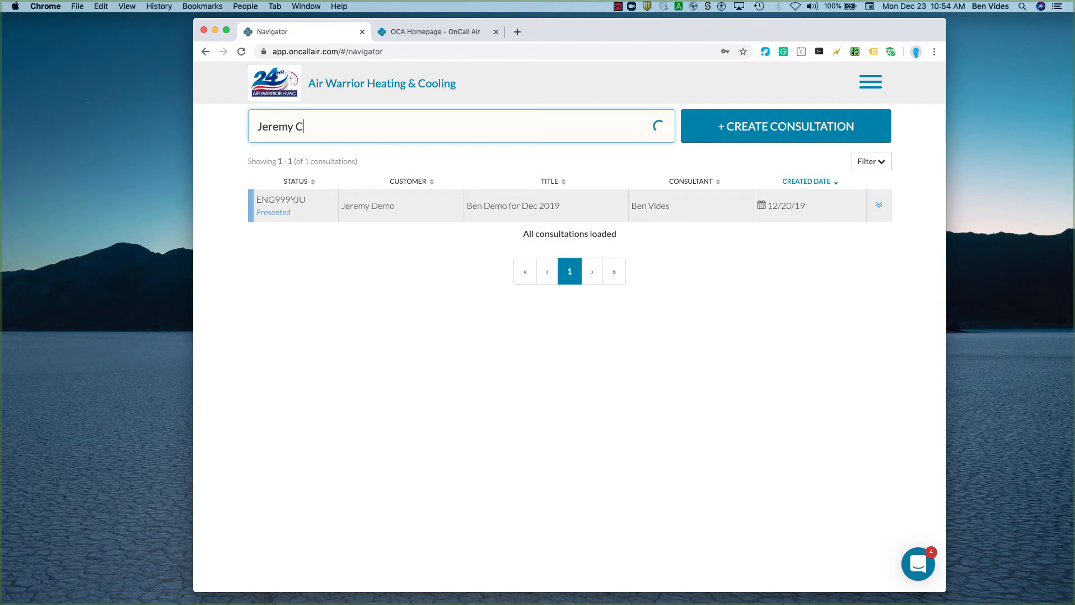
pyautogui.press('BackSpace')
pyautogui.write('DEm')
pyautogui.press('BackSpace')
pyautogui.press('BackSpace')
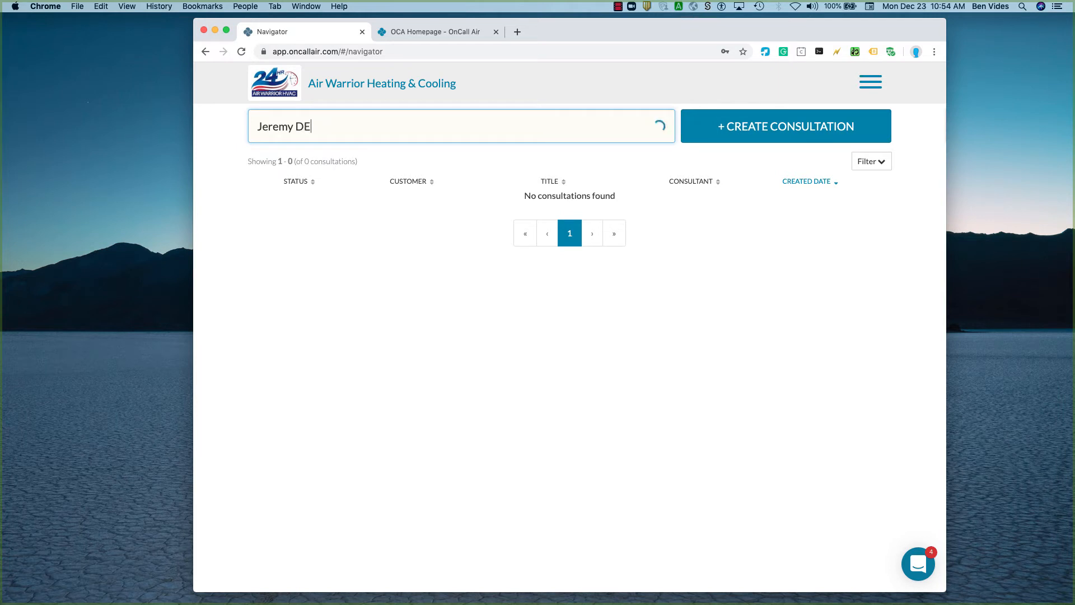
pyautogui.write('emo')
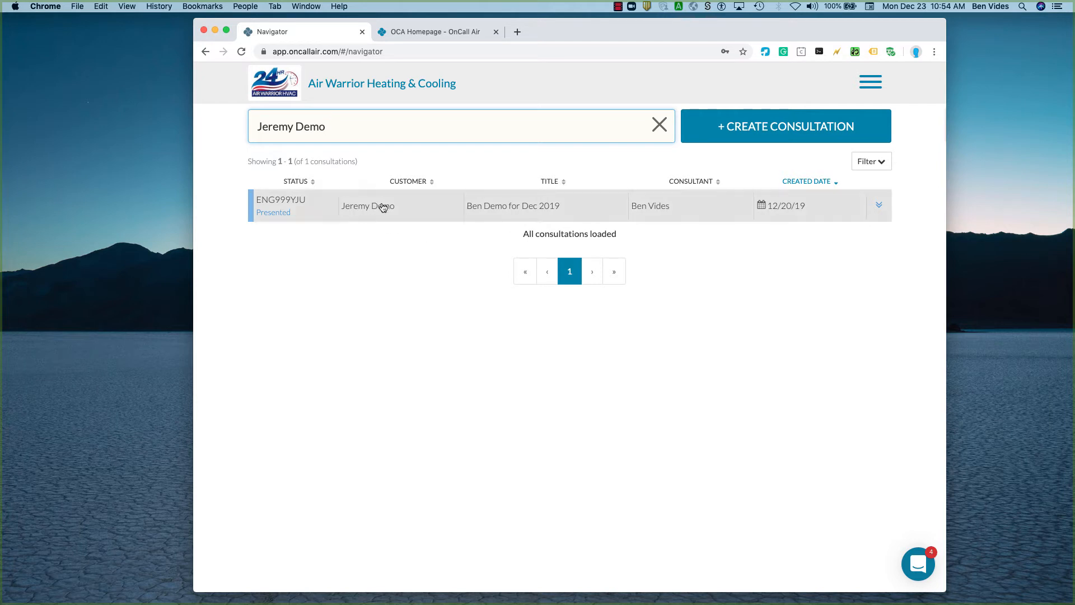
# Expand the customer's consultation and examine its activity history of created, presented, emailed, viewed and reverted events.
pyautogui.click(878, 206)
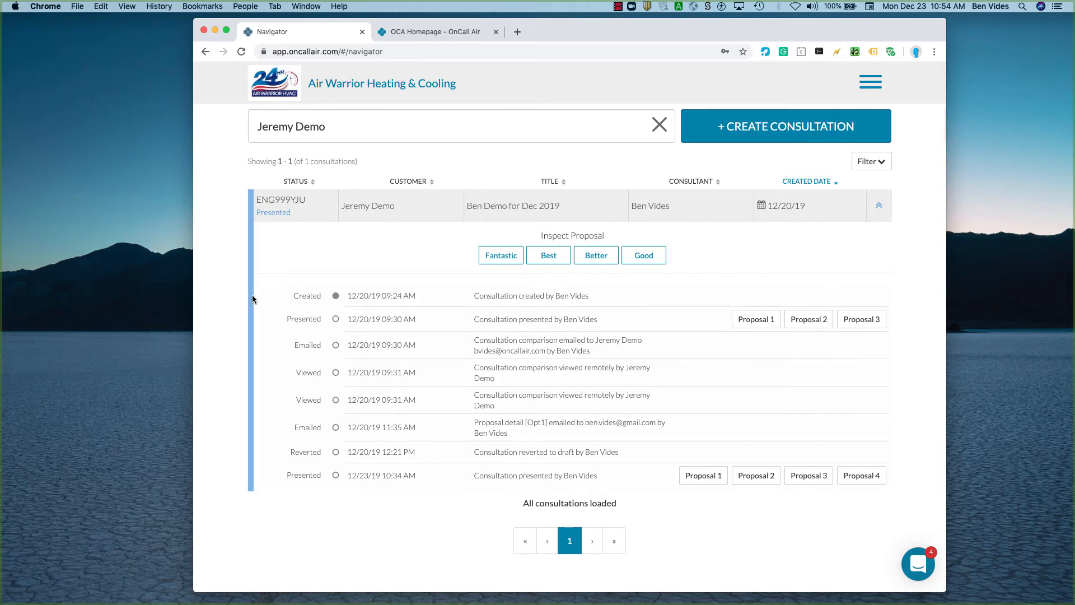
pyautogui.scroll(4, 244, 310)
pyautogui.hscroll(1, 391, 352)
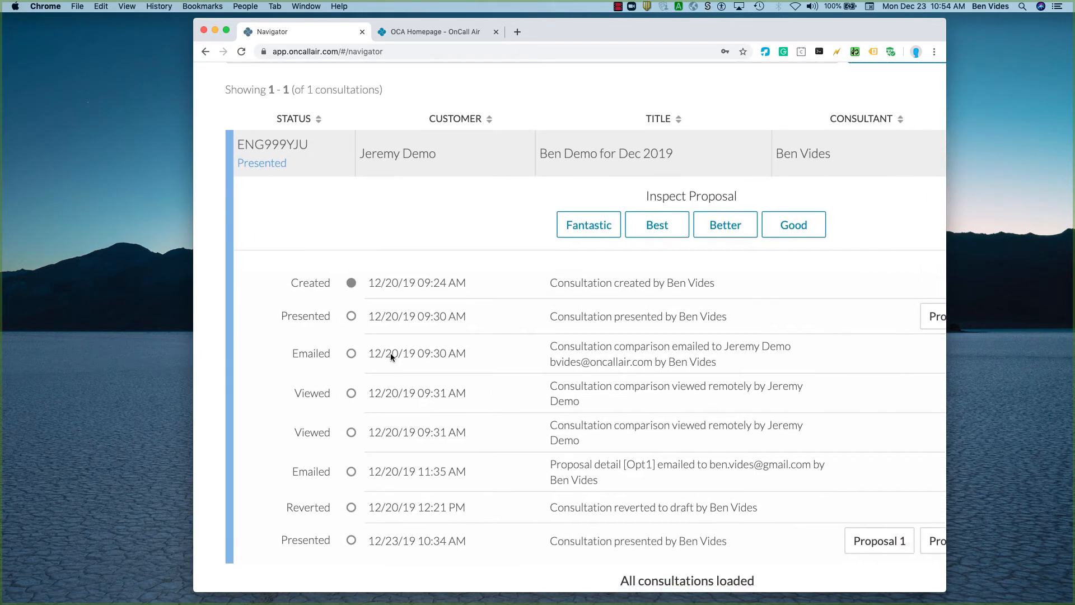
pyautogui.scroll(-4, 390, 352)
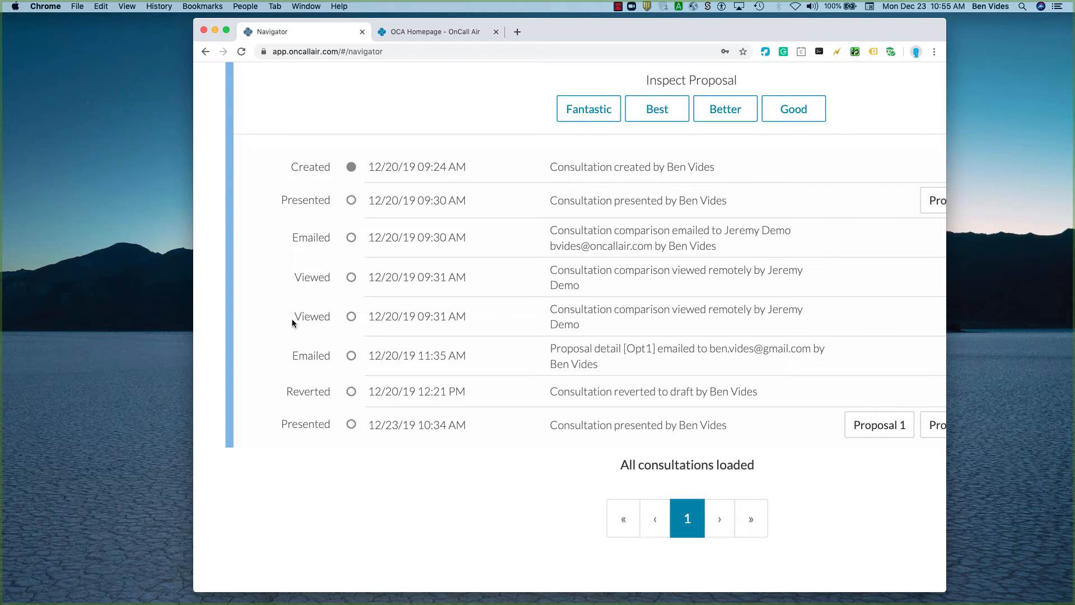
pyautogui.scroll(-3, 292, 319)
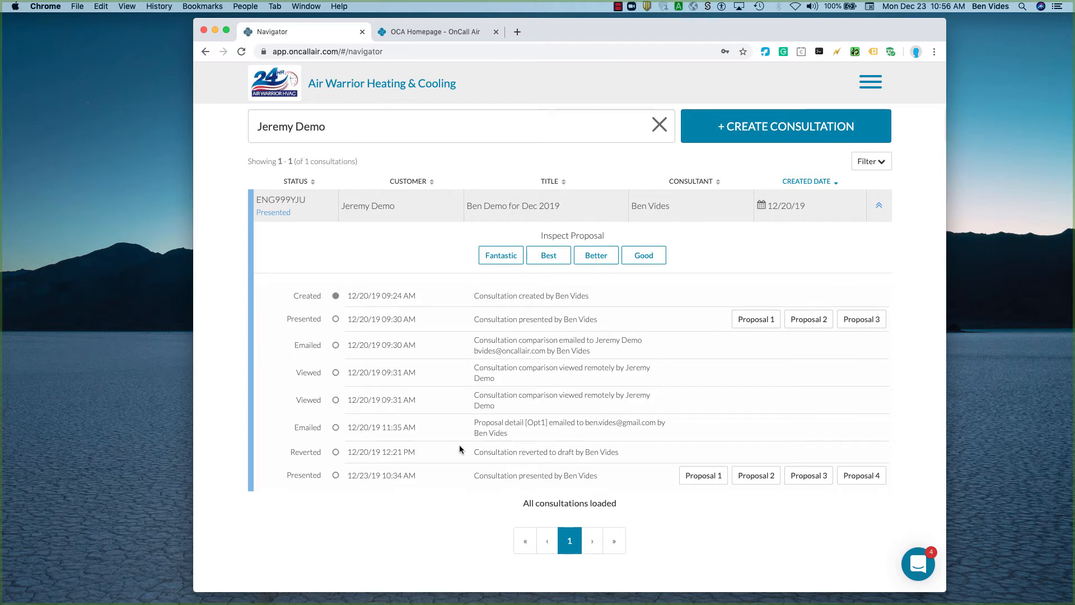
# Inspect the Fantastic proposal and review its summary, total investment, expected gross profit and margin, and equipment costs.
pyautogui.click(499, 254)
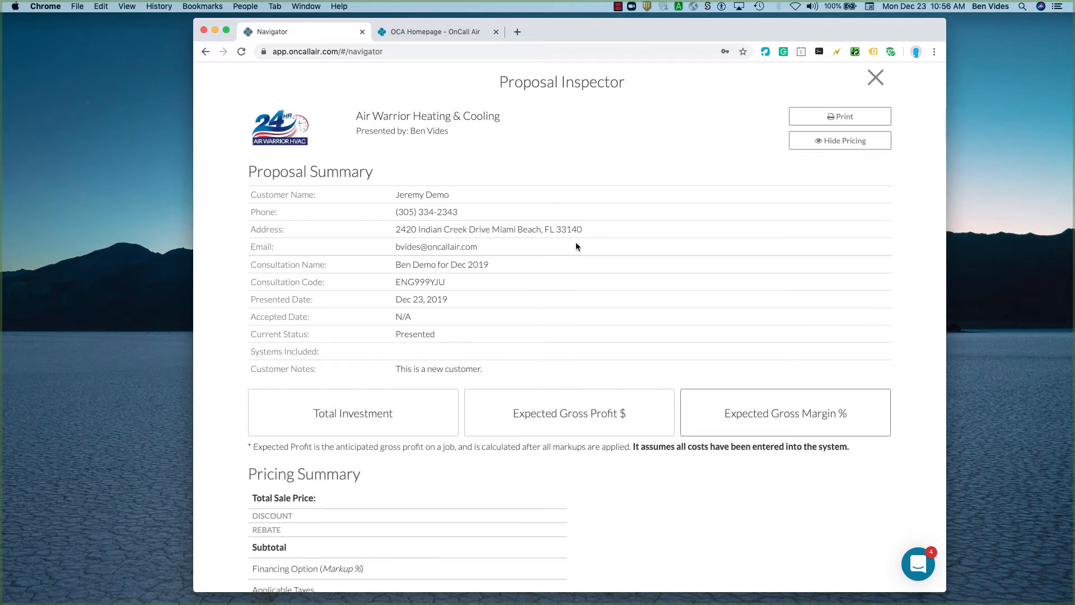
pyautogui.doubleClick(592, 80)
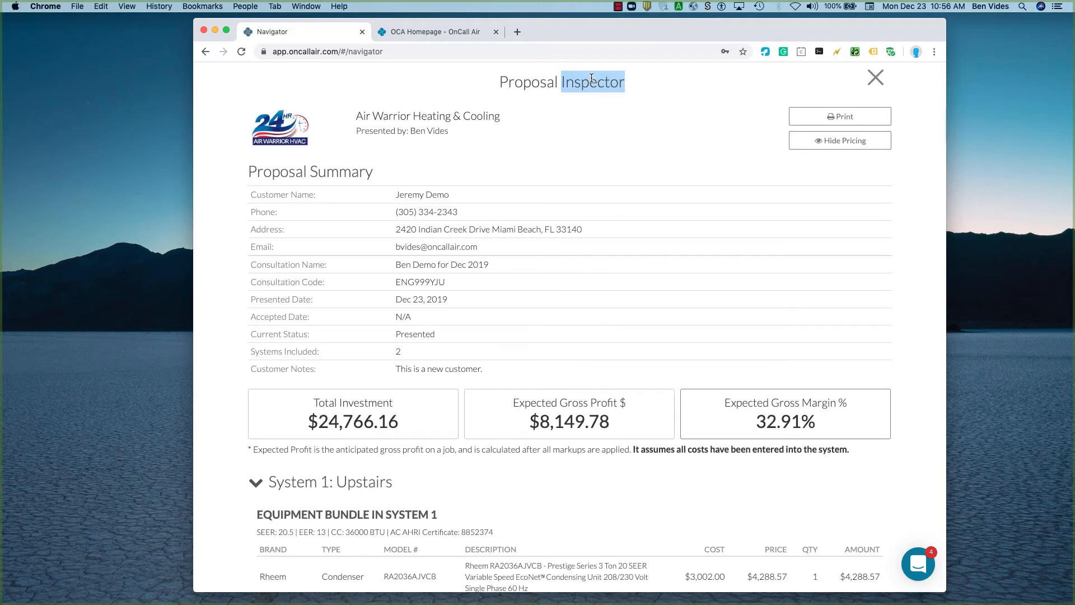
pyautogui.click(605, 91)
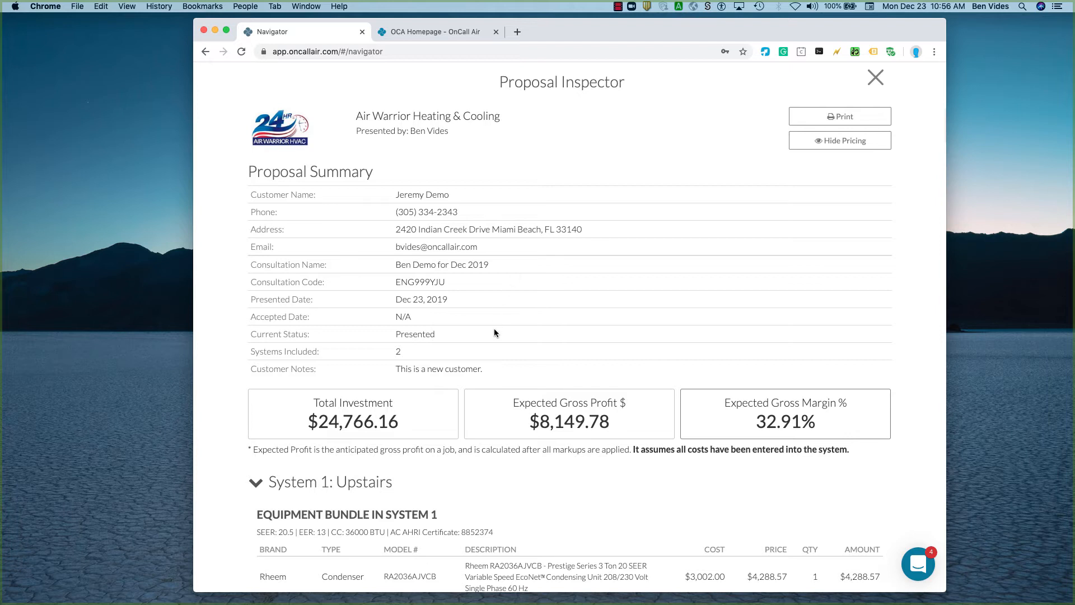
pyautogui.scroll(-3, 494, 333)
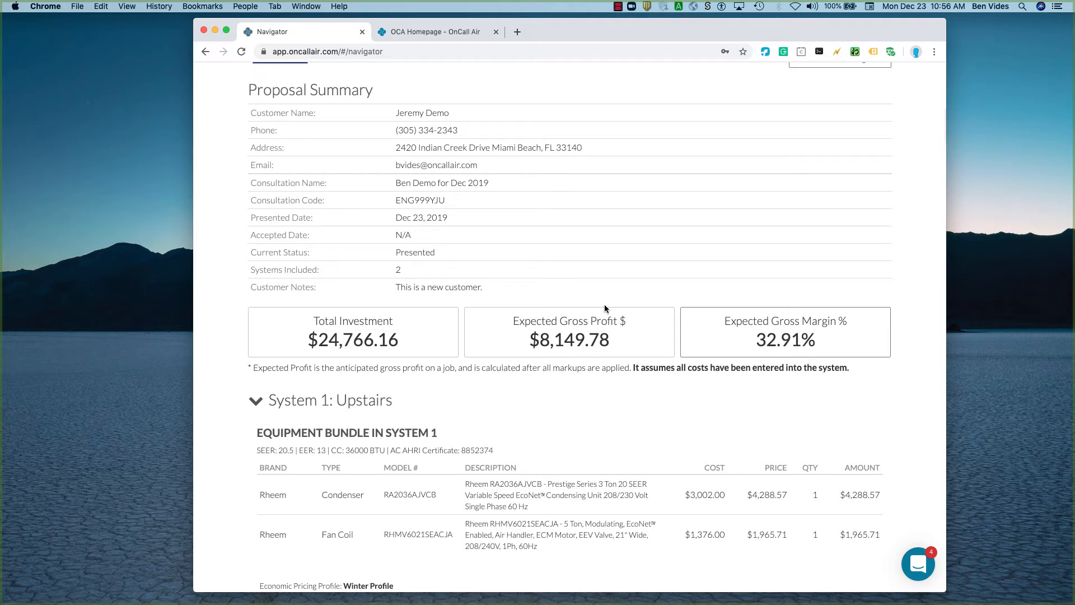
pyautogui.scroll(3, 604, 307)
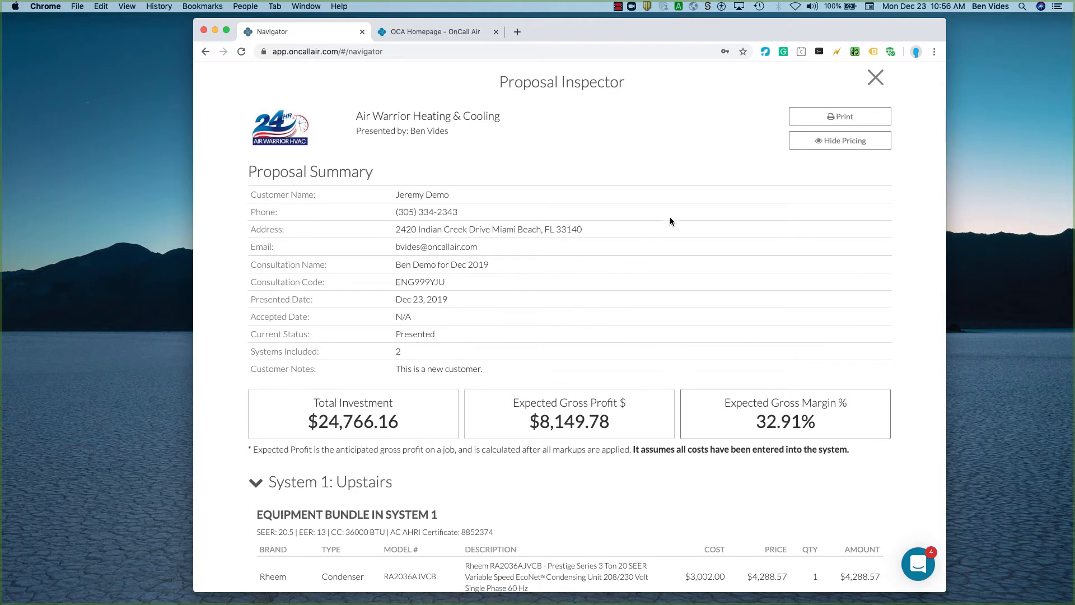
# Hide the pricing in the Proposal Inspector and review the equipment and accessories listed for System 1: Upstairs.
pyautogui.click(828, 142)
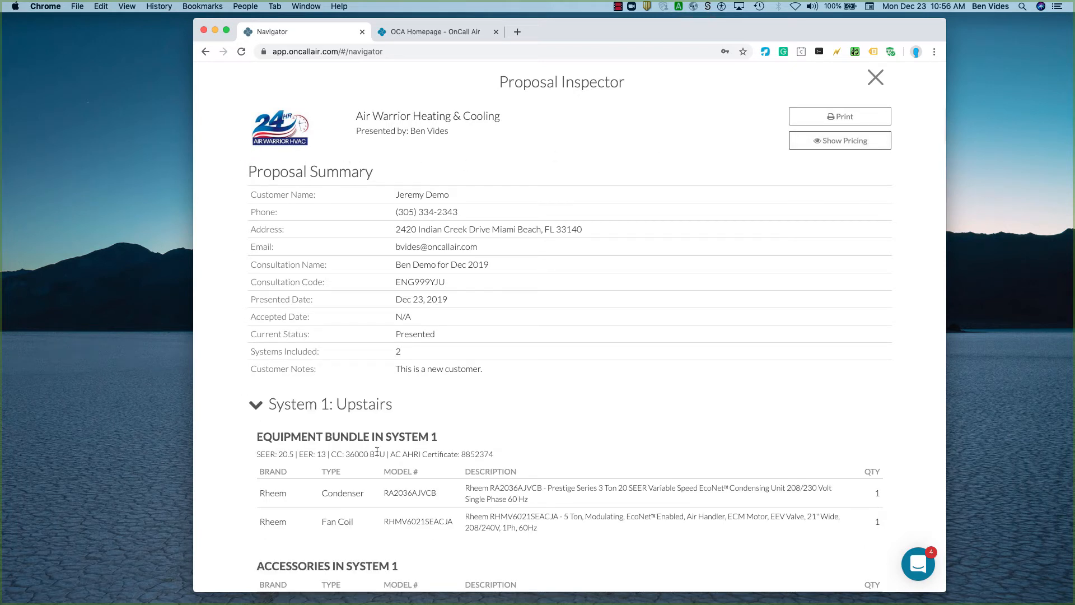
pyautogui.scroll(-5, 376, 452)
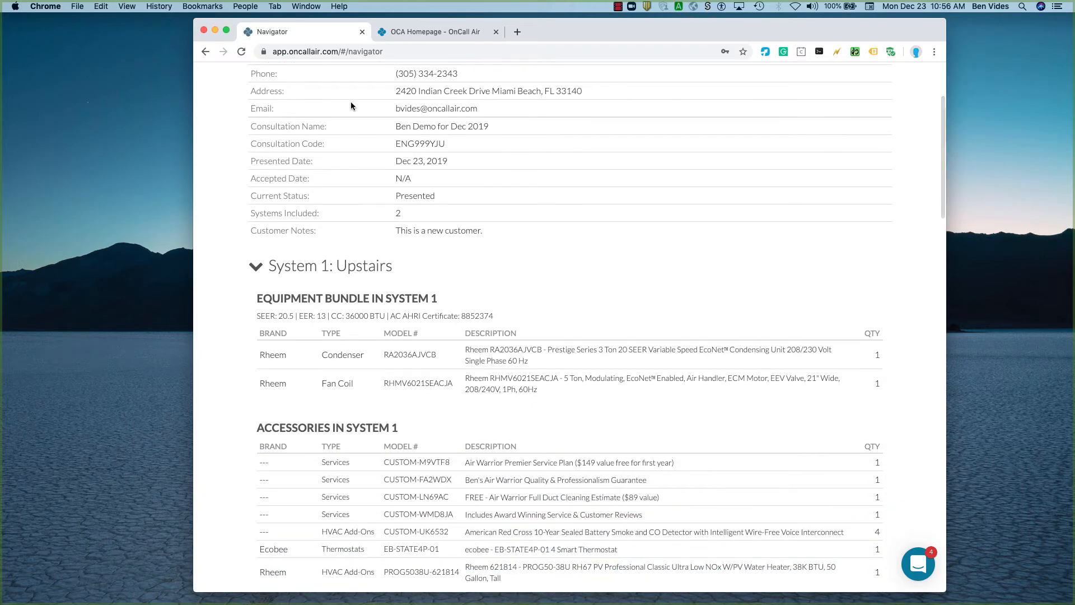
pyautogui.scroll(-5, 365, 384)
pyautogui.scroll(5, 392, 283)
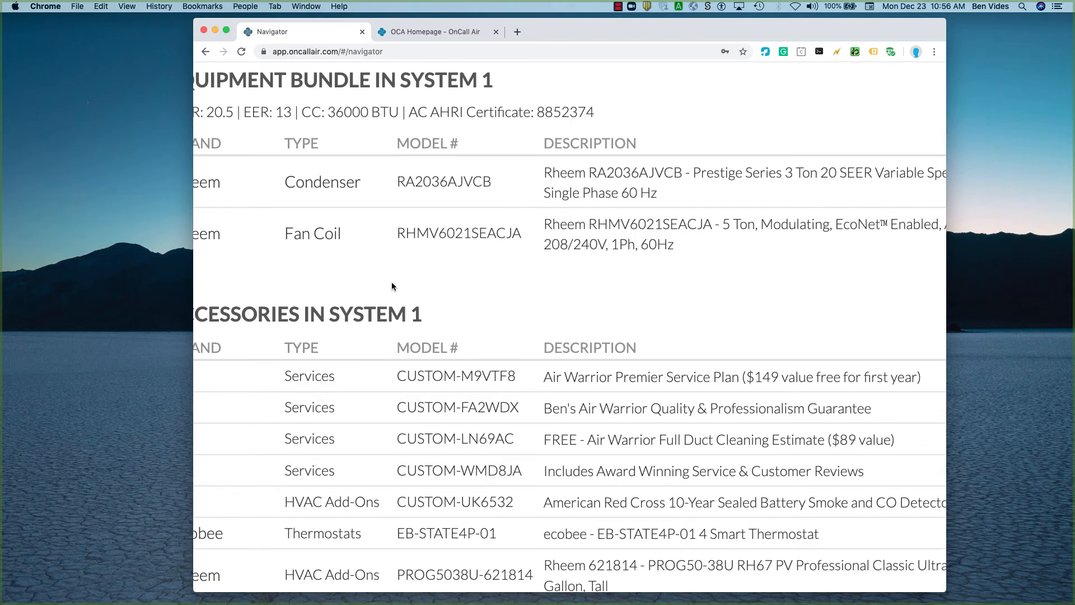
# Review the installation items for System 1 and the equipment, accessories and installation items for System 2: Downstairs in the Proposal Inspector.
pyautogui.hscroll(-3, 392, 282)
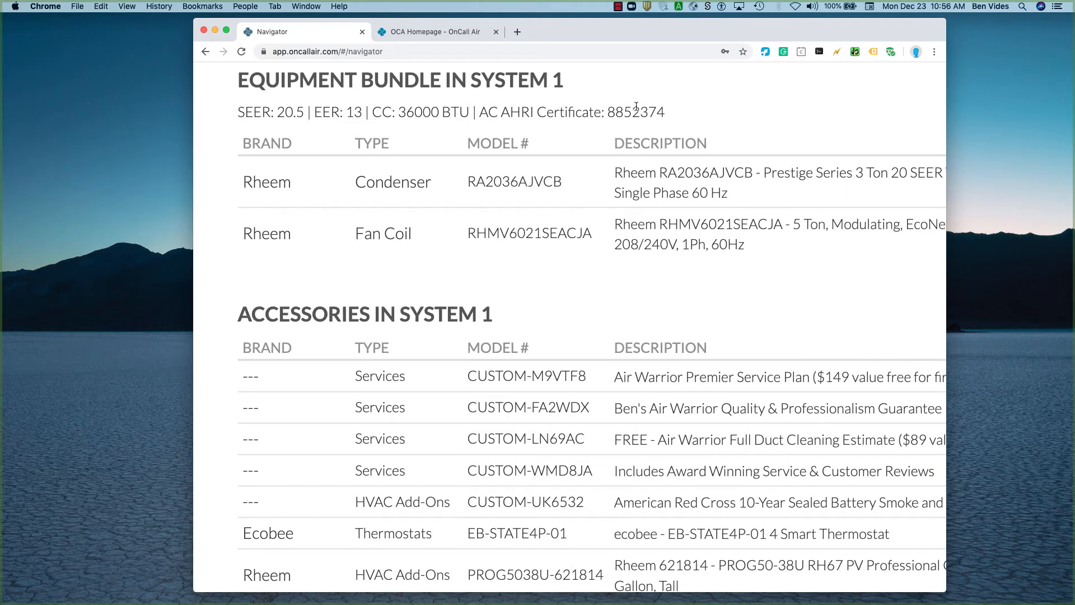
pyautogui.scroll(-1, 641, 112)
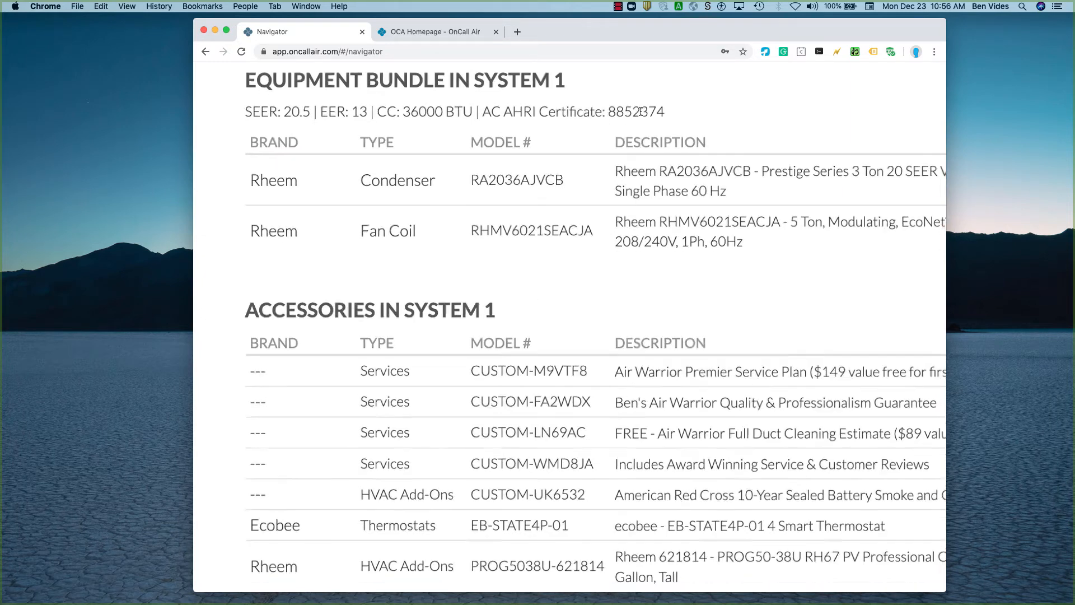
pyautogui.scroll(-2, 641, 112)
pyautogui.scroll(-5, 640, 110)
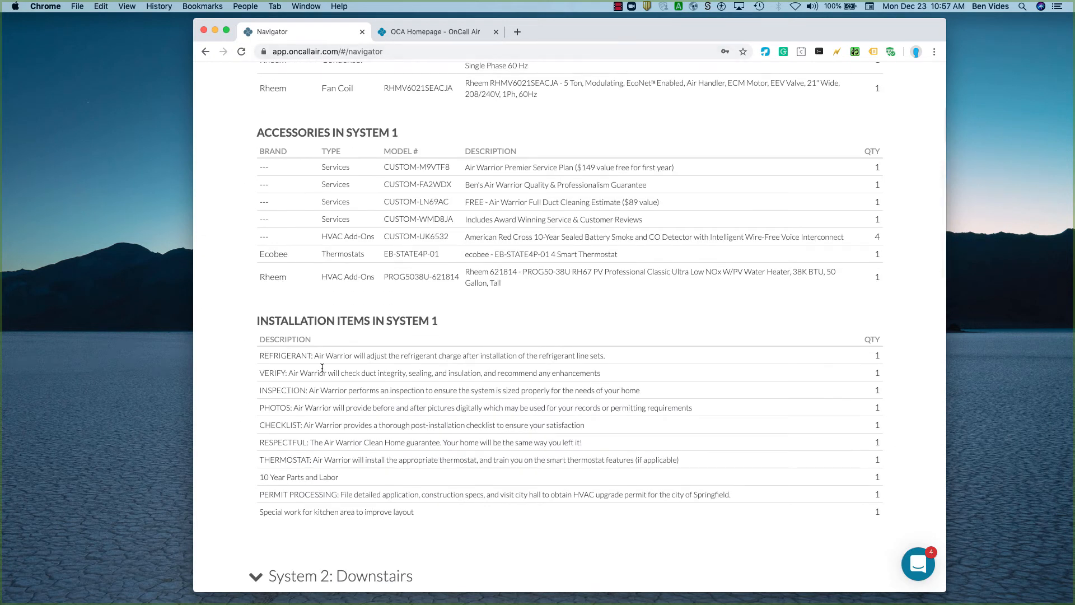
pyautogui.scroll(-3, 295, 247)
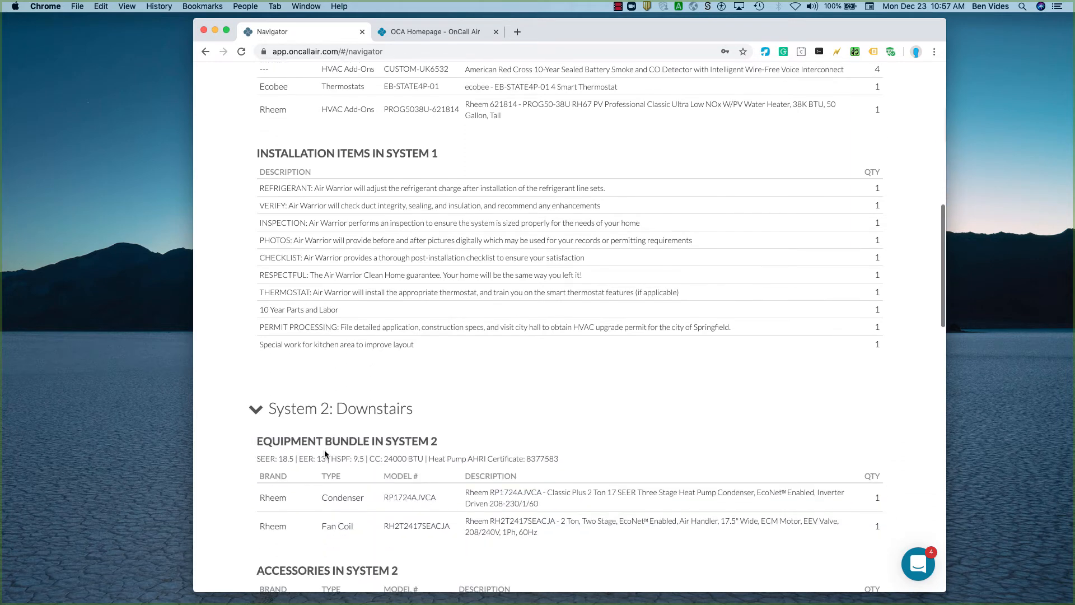
pyautogui.scroll(-8, 449, 508)
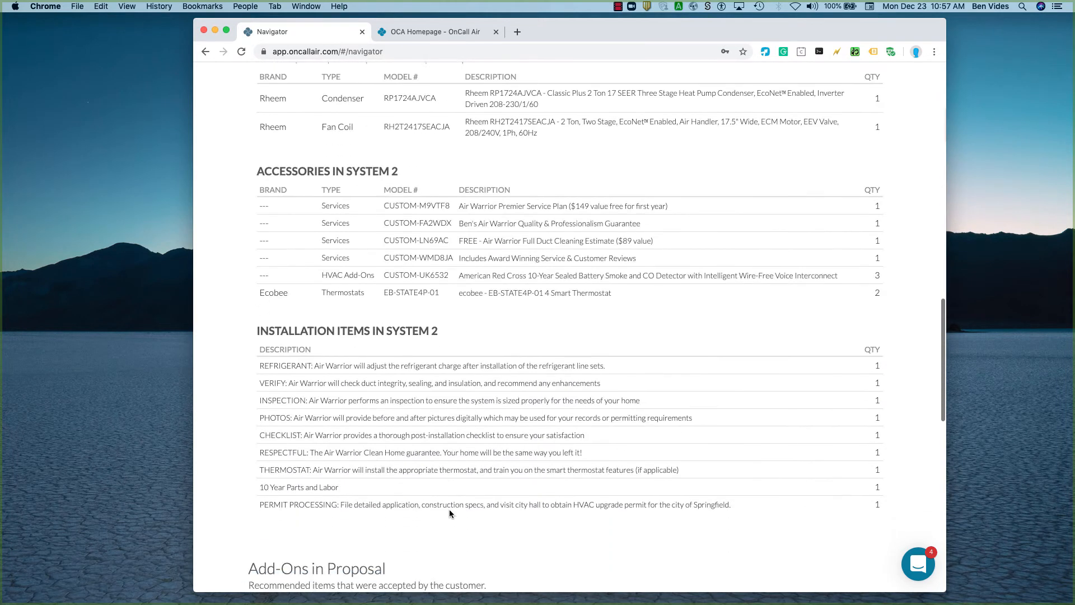
# Review the accepted add-ons, the Customer Insights survey answers and the outdoor premises photos at the end of the inspected proposal.
pyautogui.scroll(-1, 436, 472)
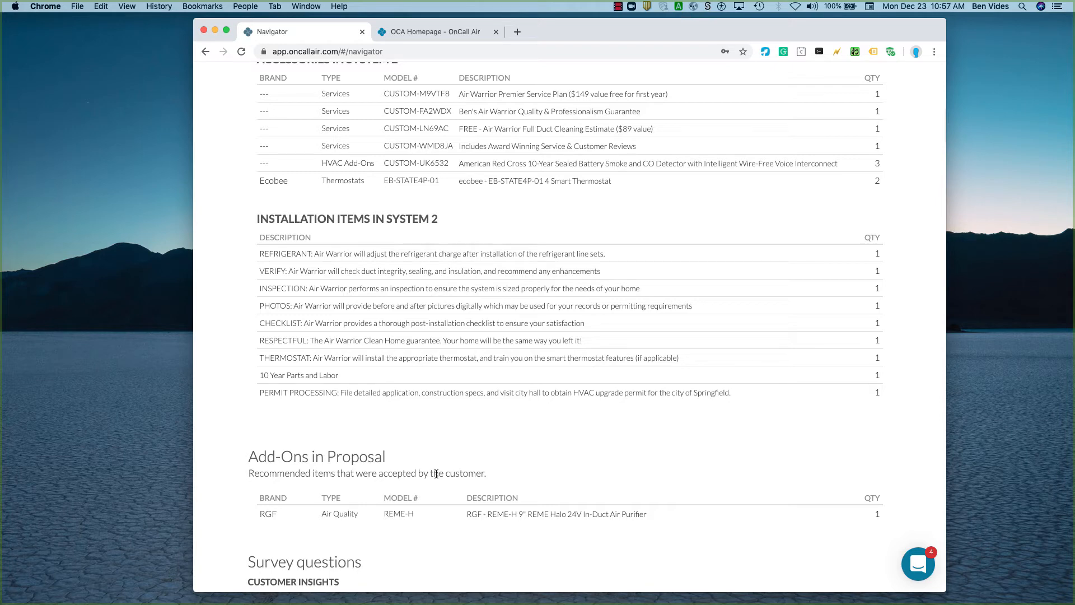
pyautogui.scroll(-7, 513, 499)
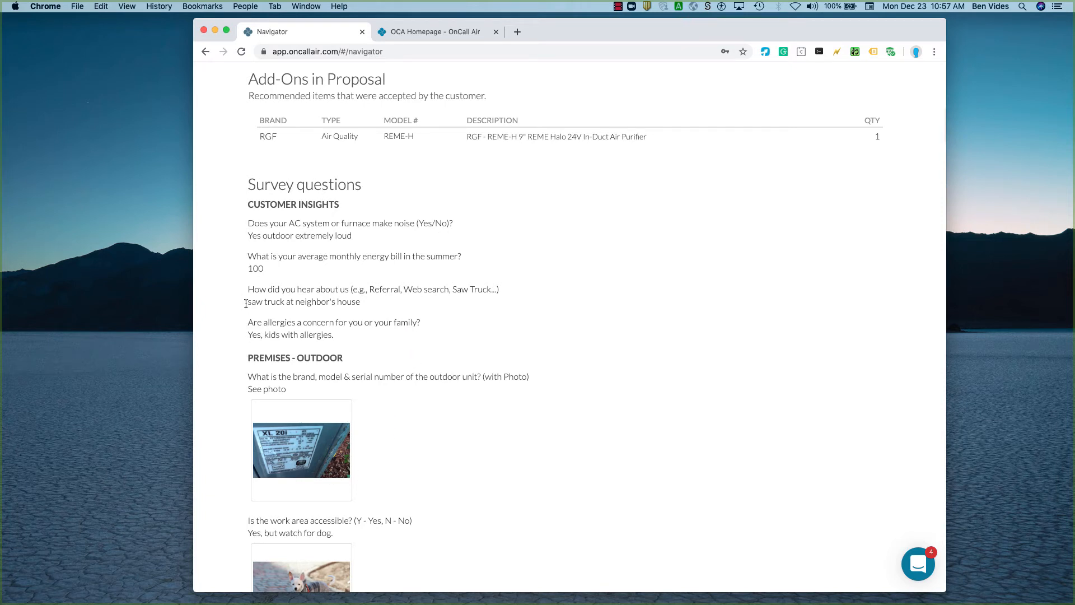
pyautogui.scroll(-4, 305, 431)
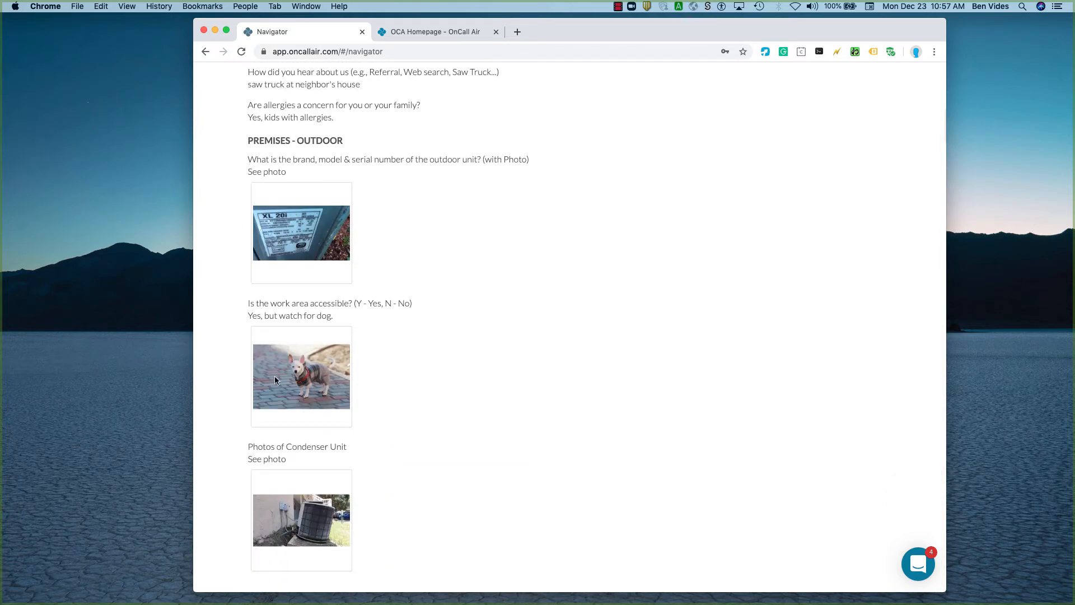
pyautogui.keyDown('ctrl'); pyautogui.scroll(5, 275, 376); pyautogui.keyUp('ctrl')
pyautogui.scroll(-5, 274, 375)
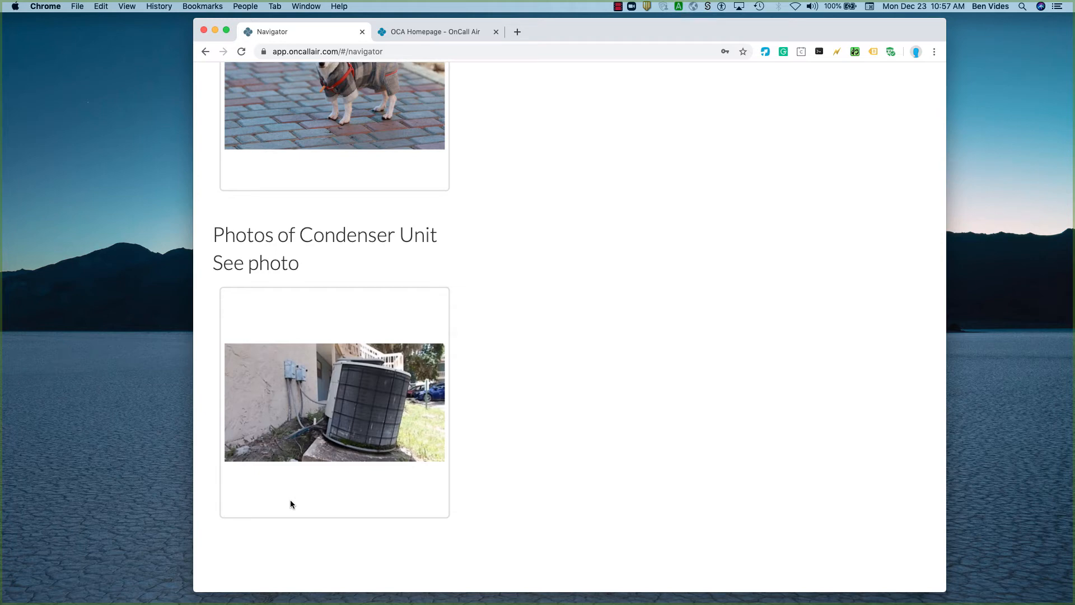
pyautogui.scroll(-5, 290, 500)
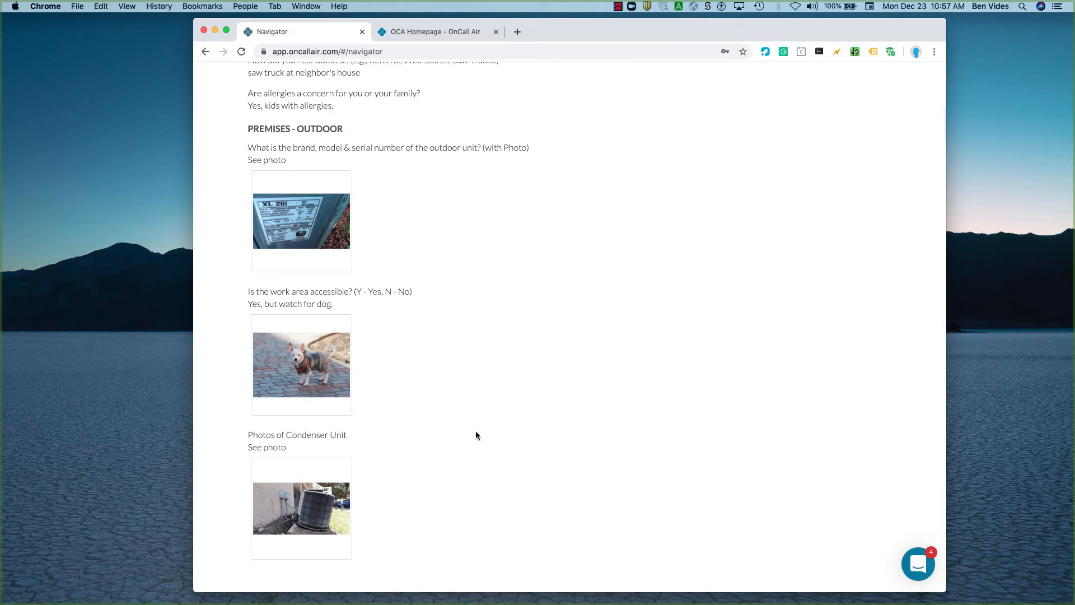
# Leave the Proposal Inspector and reopen the customer's presented consultation for editing, accepting that its locked pricing is recalculated.
pyautogui.scroll(10, 475, 431)
pyautogui.scroll(15, 568, 351)
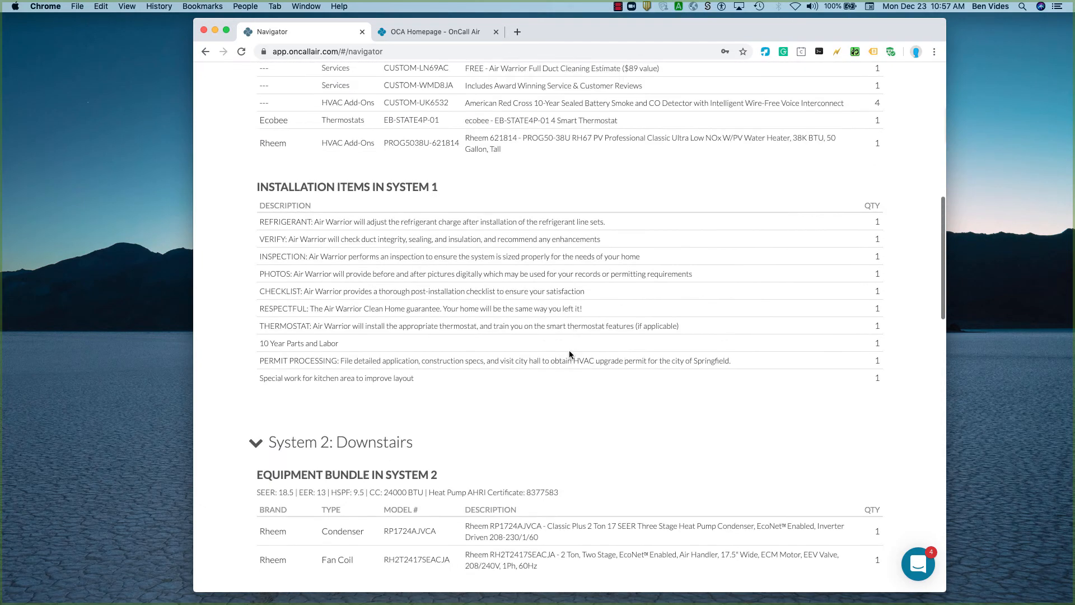
pyautogui.click(874, 78)
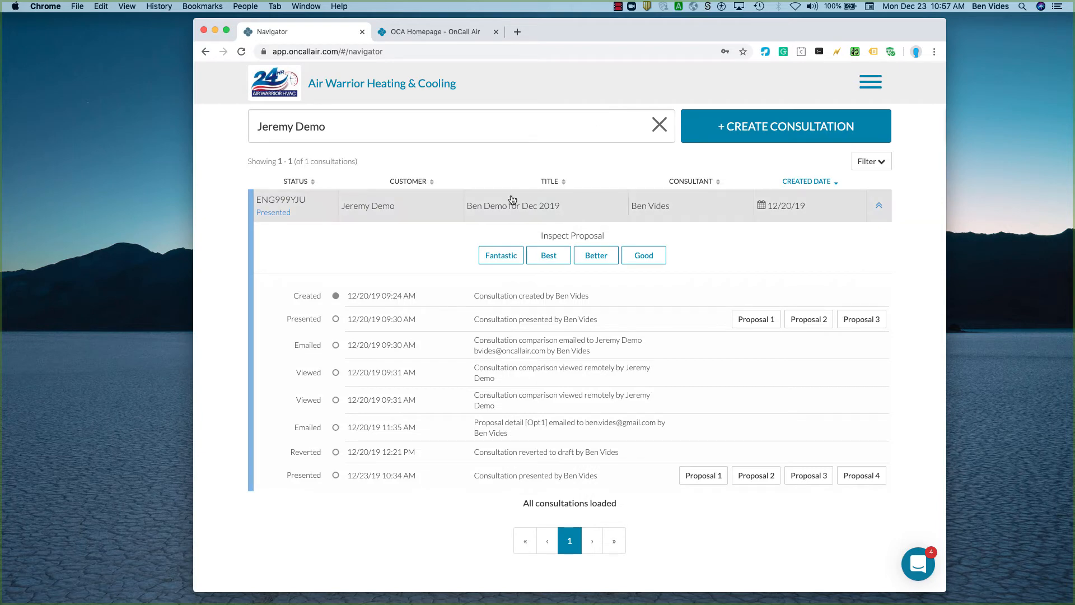
pyautogui.click(542, 213)
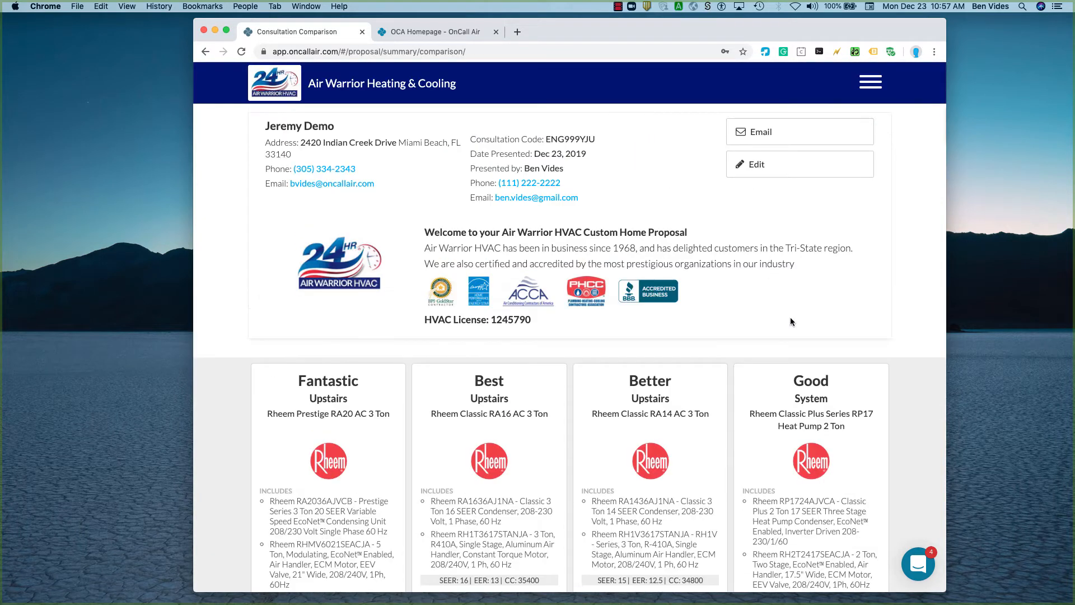
pyautogui.click(753, 164)
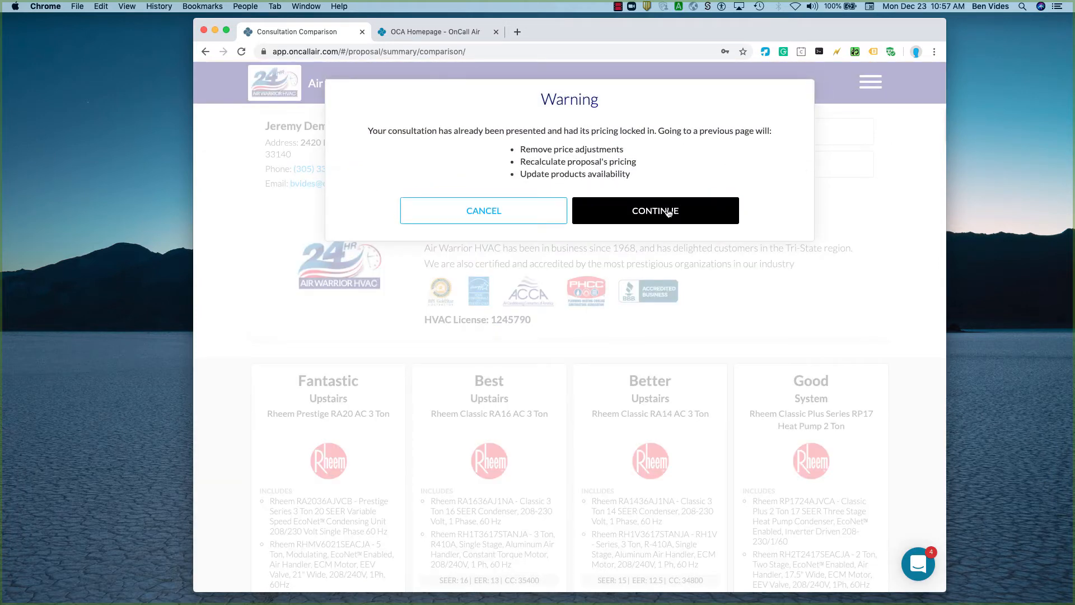
pyautogui.click(668, 211)
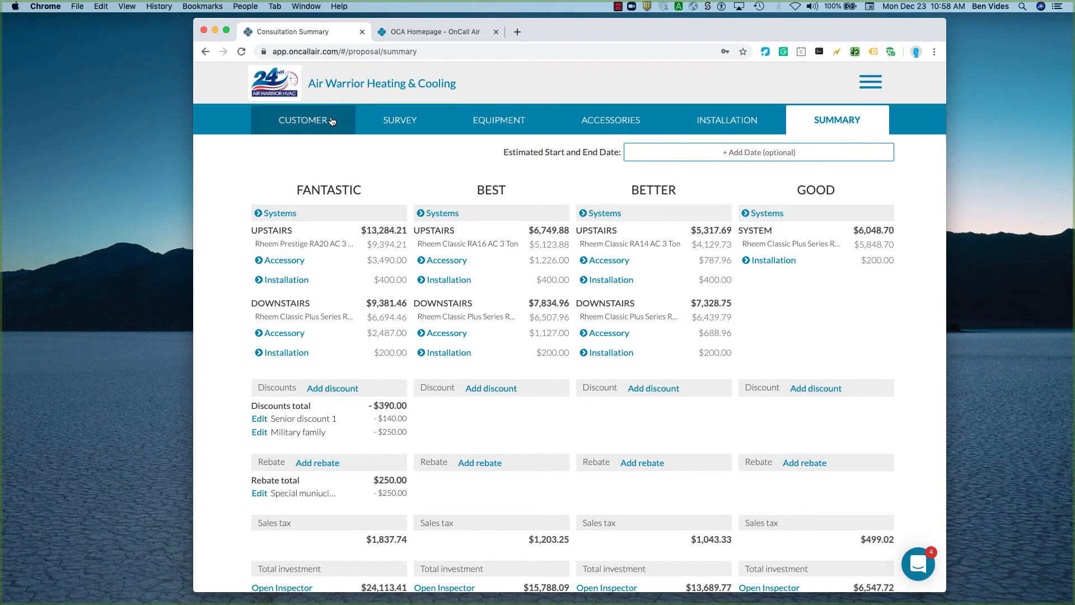
# Open the consultation's Customer Information page and review the contact fields, service address and internal notes.
pyautogui.click(301, 120)
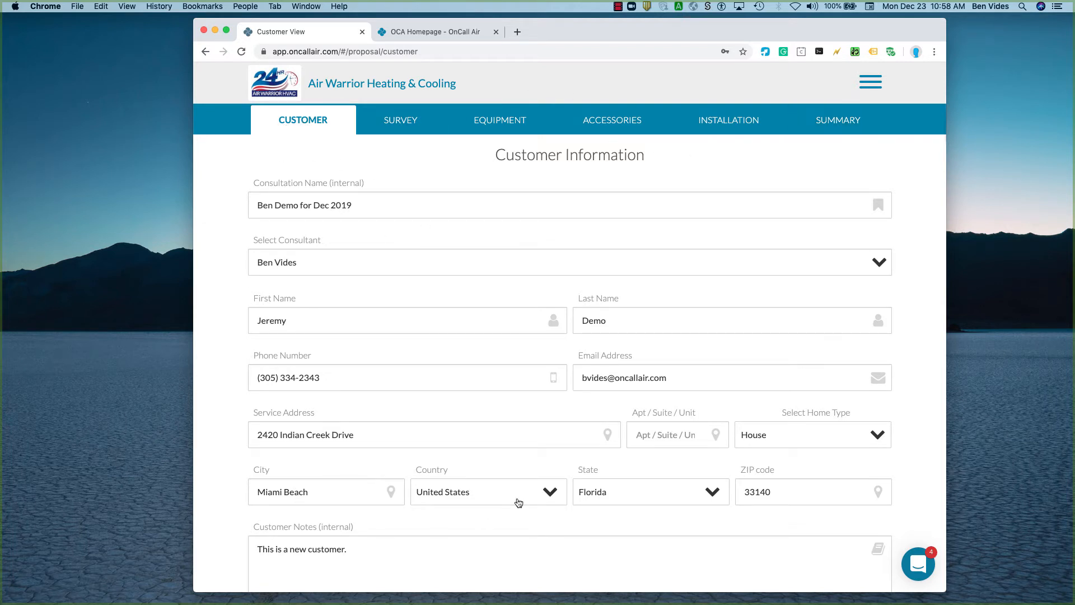
pyautogui.scroll(-1, 260, 448)
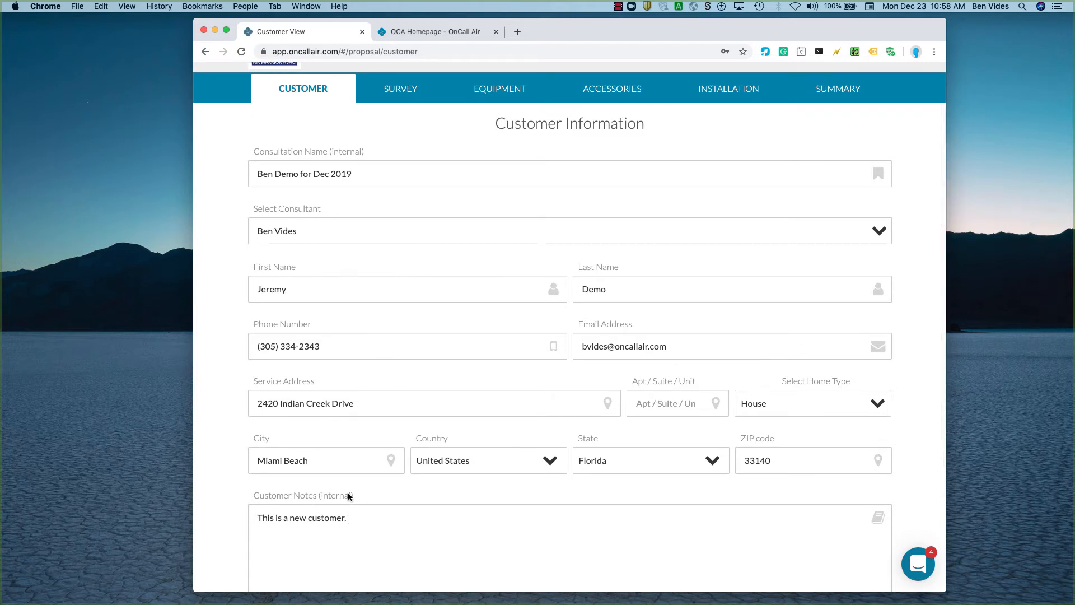
pyautogui.scroll(1, 453, 281)
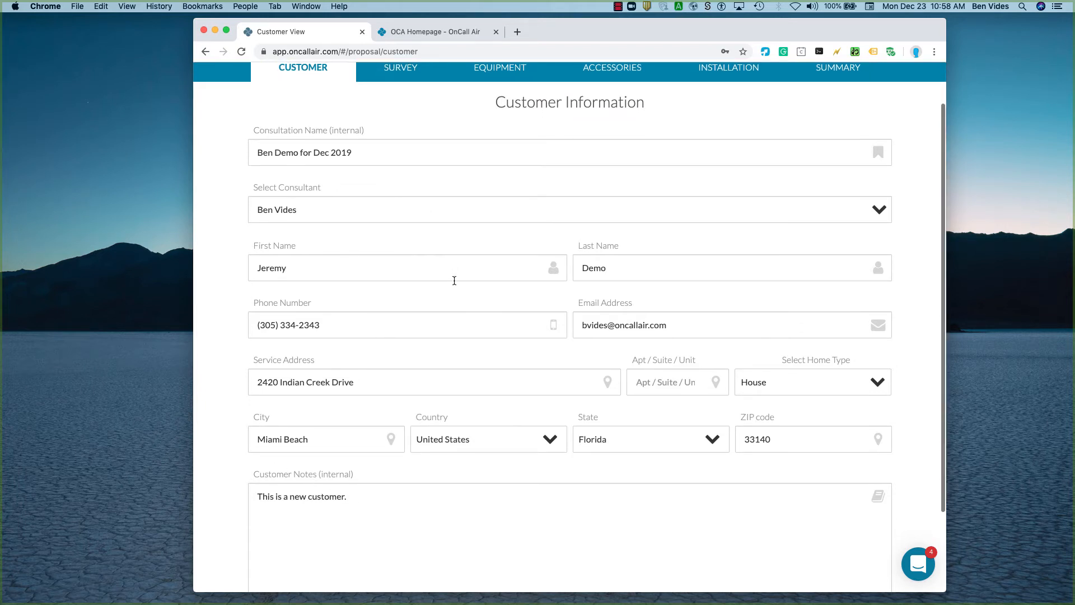
# Open the consultation's survey and examine the current system settings and the Customer Insights questions and answers.
pyautogui.click(412, 123)
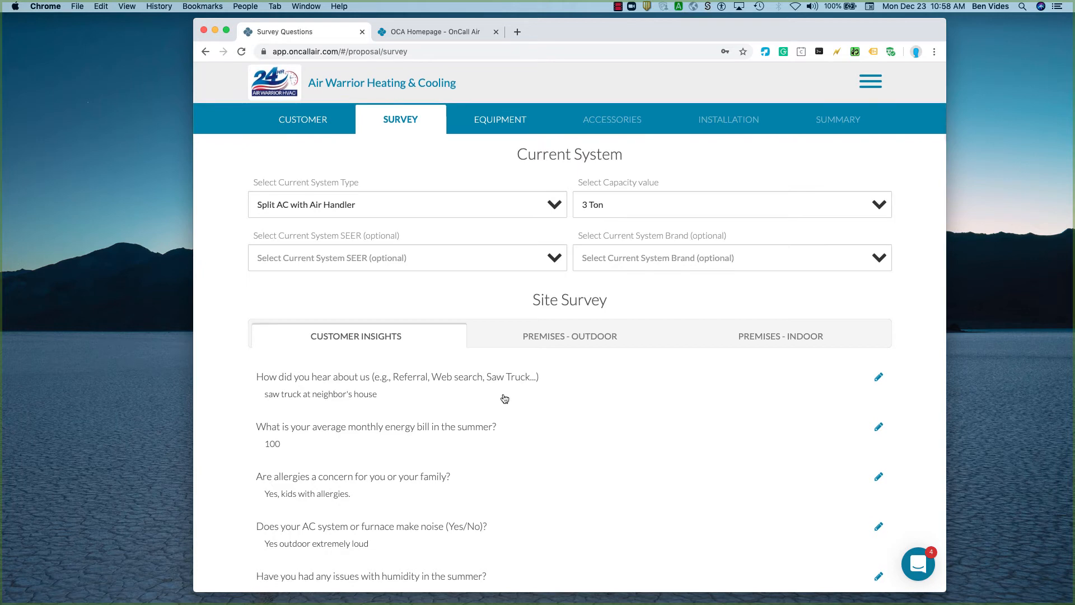
pyautogui.scroll(-3, 504, 395)
pyautogui.scroll(5, 277, 484)
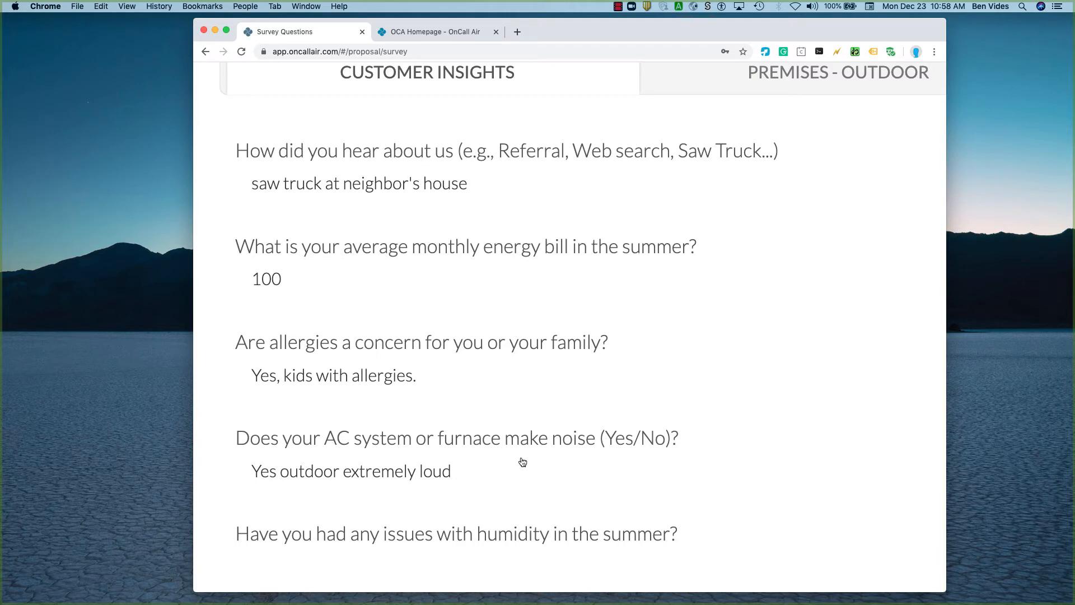
pyautogui.press('super+0')
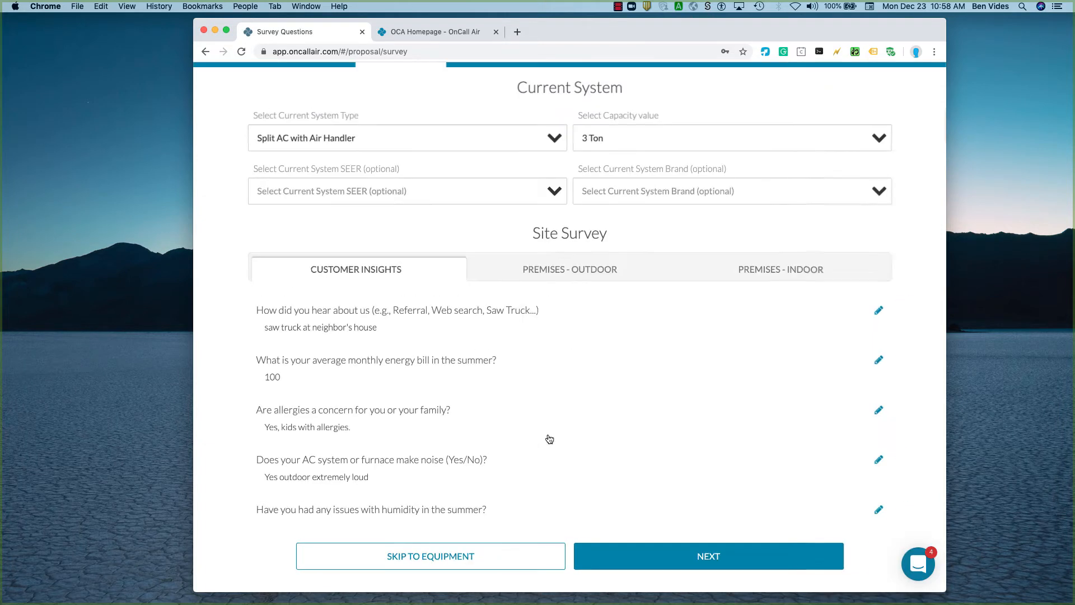
# Review the Premises - Outdoor survey questions and photos, and skip the unanswered questions to continue to Equipment.
pyautogui.click(546, 273)
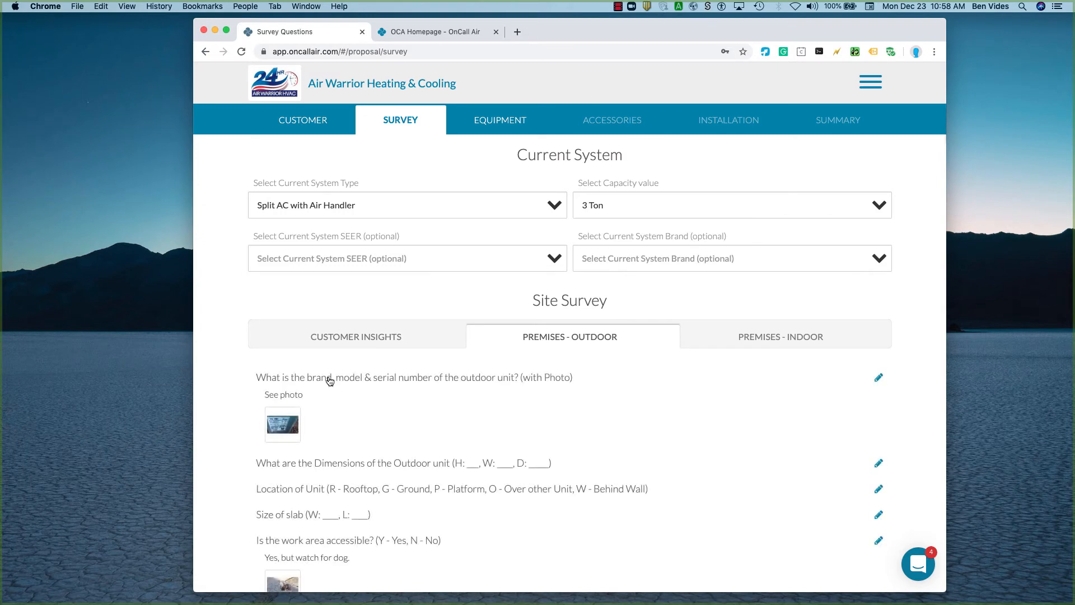
pyautogui.scroll(-5, 338, 448)
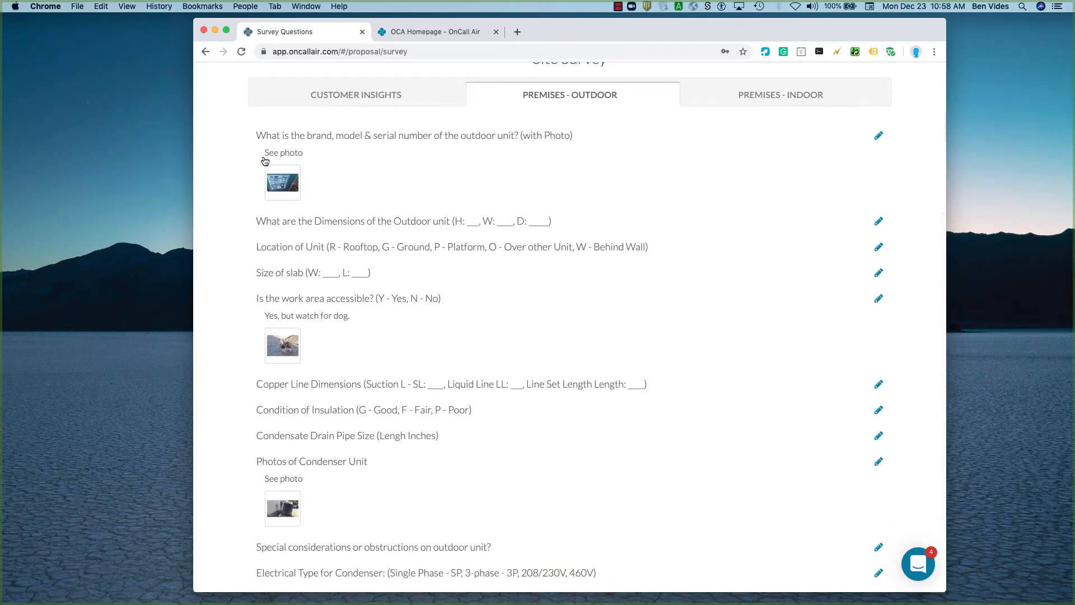
pyautogui.scroll(5, 266, 159)
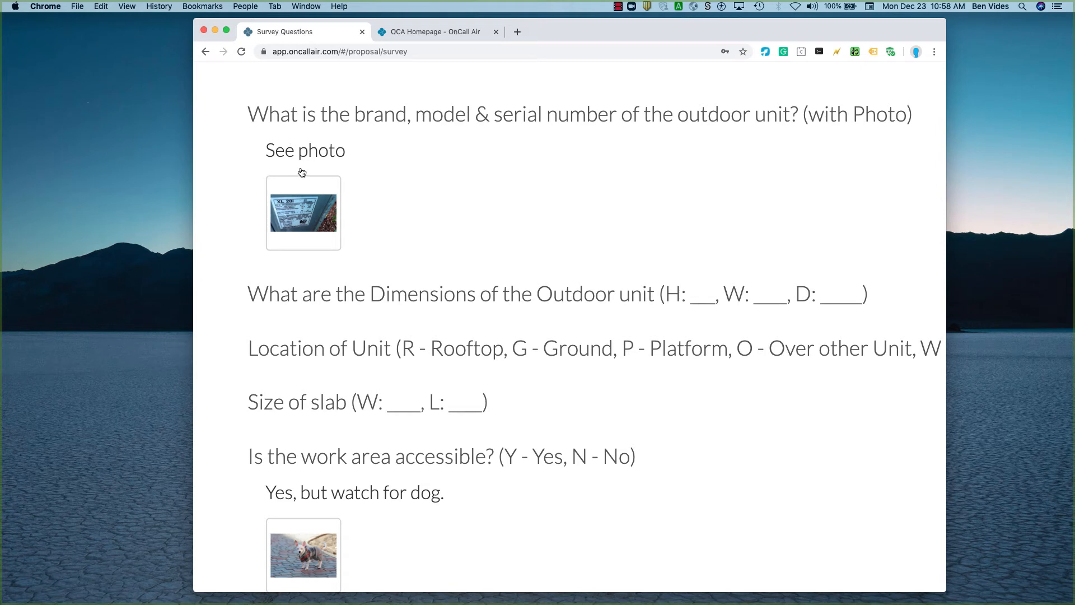
pyautogui.scroll(-5, 298, 173)
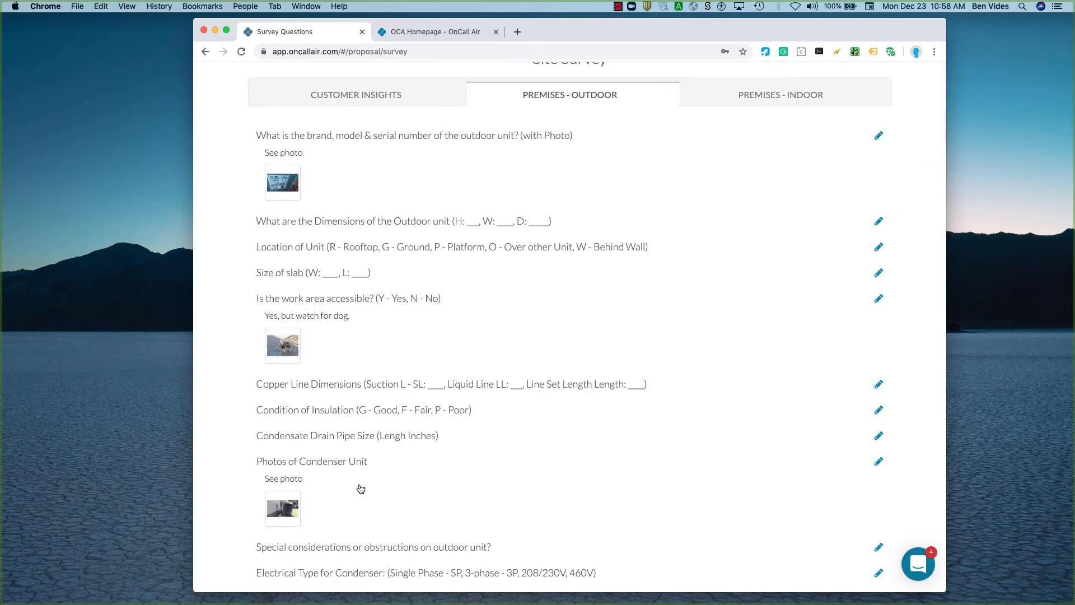
pyautogui.scroll(-3, 358, 487)
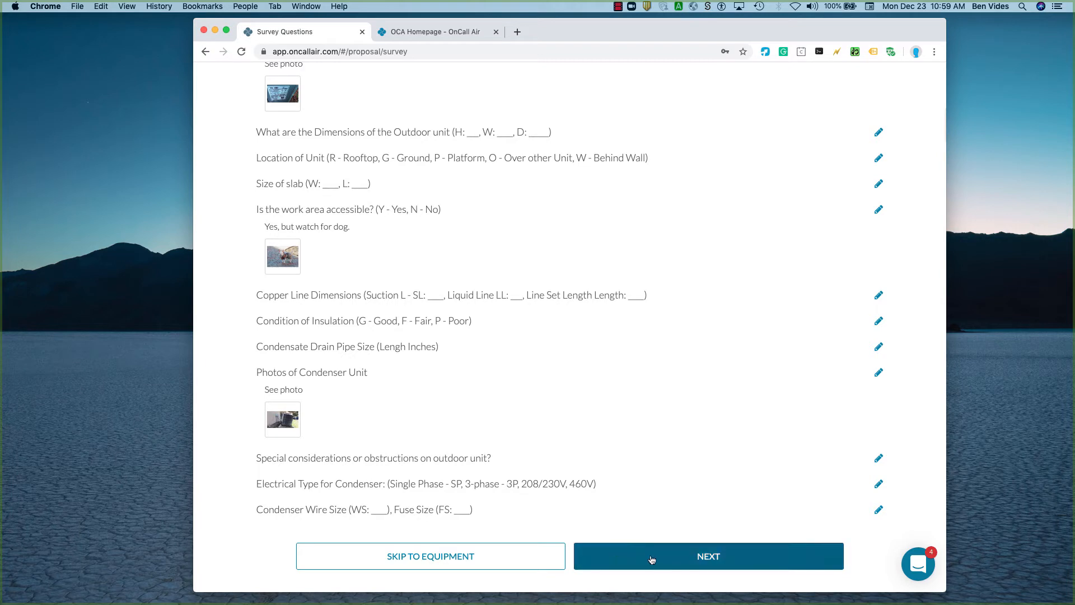
pyautogui.click(508, 557)
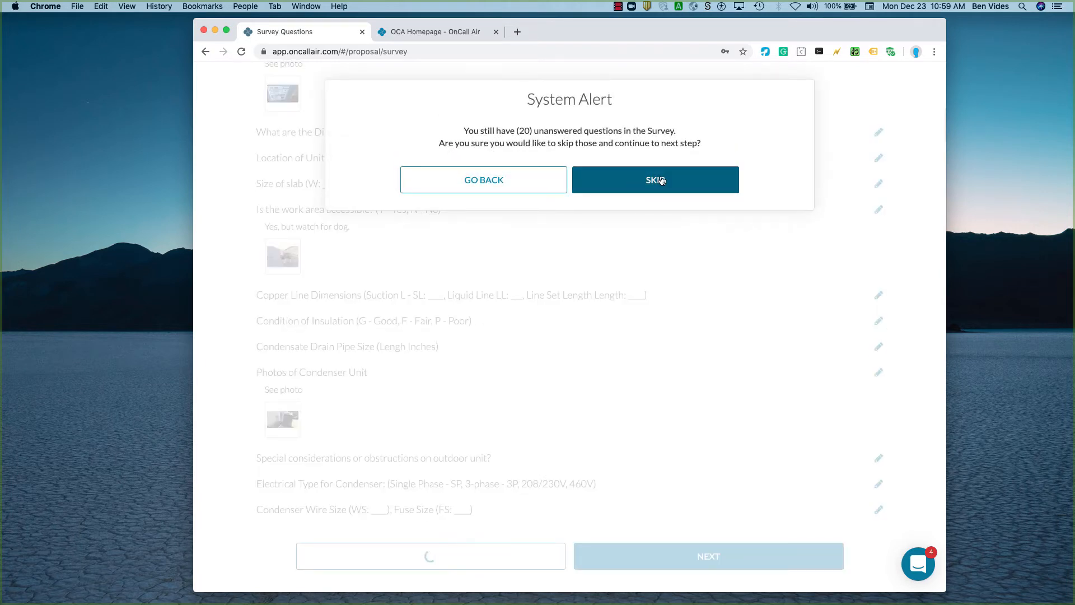
pyautogui.click(666, 179)
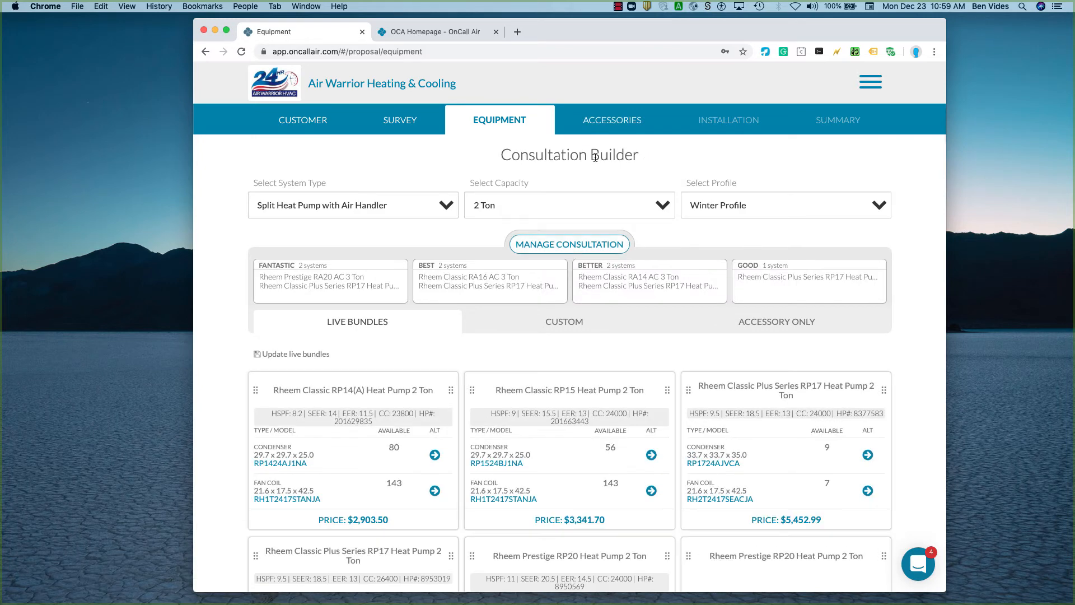
# Remove the system from the Good proposal in Manage Consultation and return to the Consultation Builder.
pyautogui.click(560, 246)
pyautogui.scroll(-5, 739, 448)
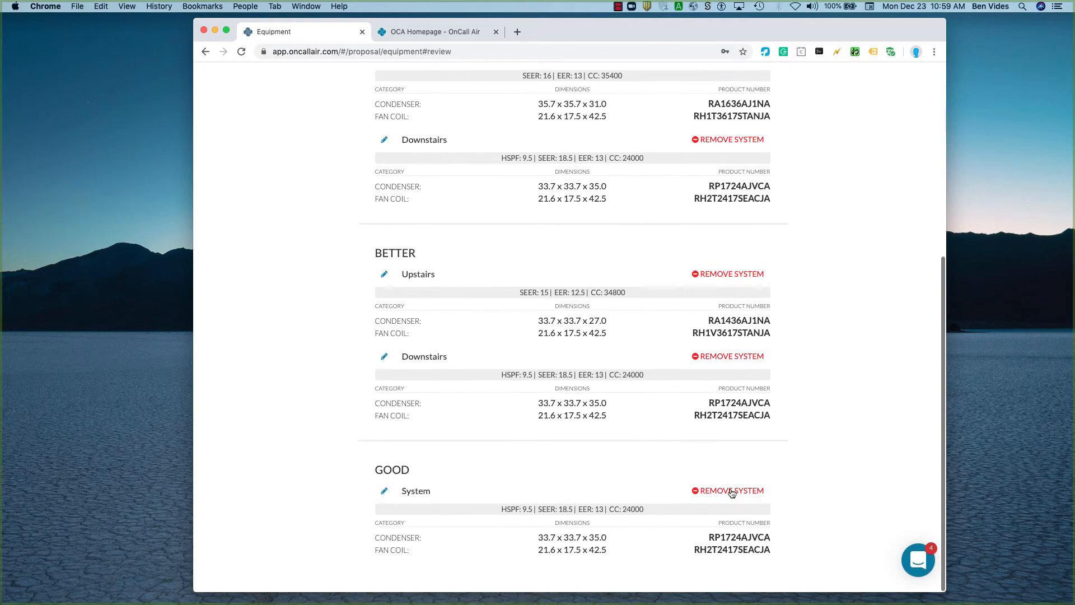
pyautogui.click(722, 495)
pyautogui.click(613, 242)
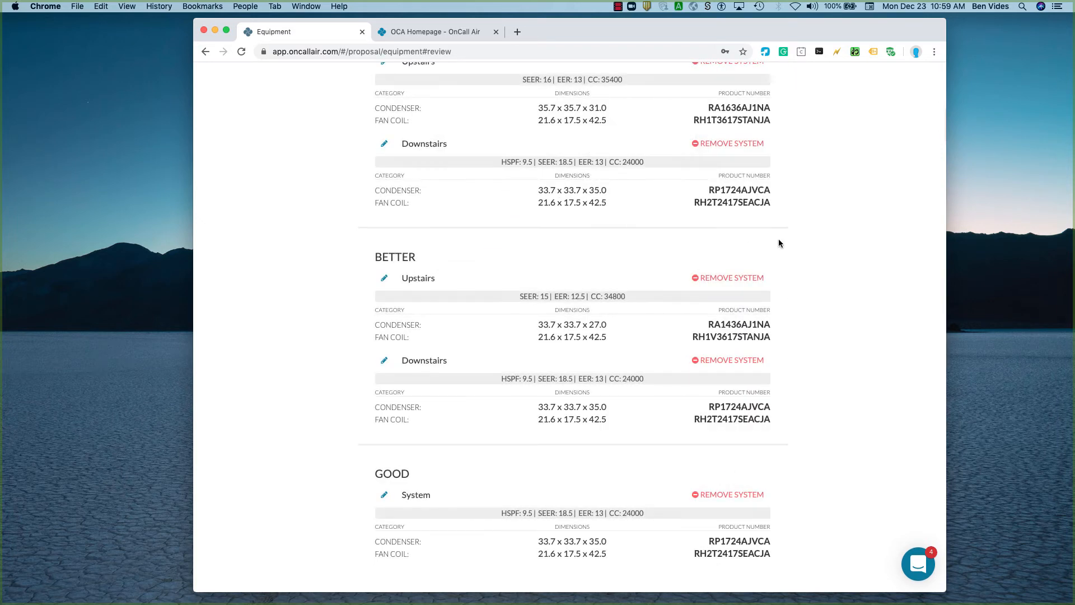
pyautogui.scroll(10, 858, 241)
pyautogui.click(873, 89)
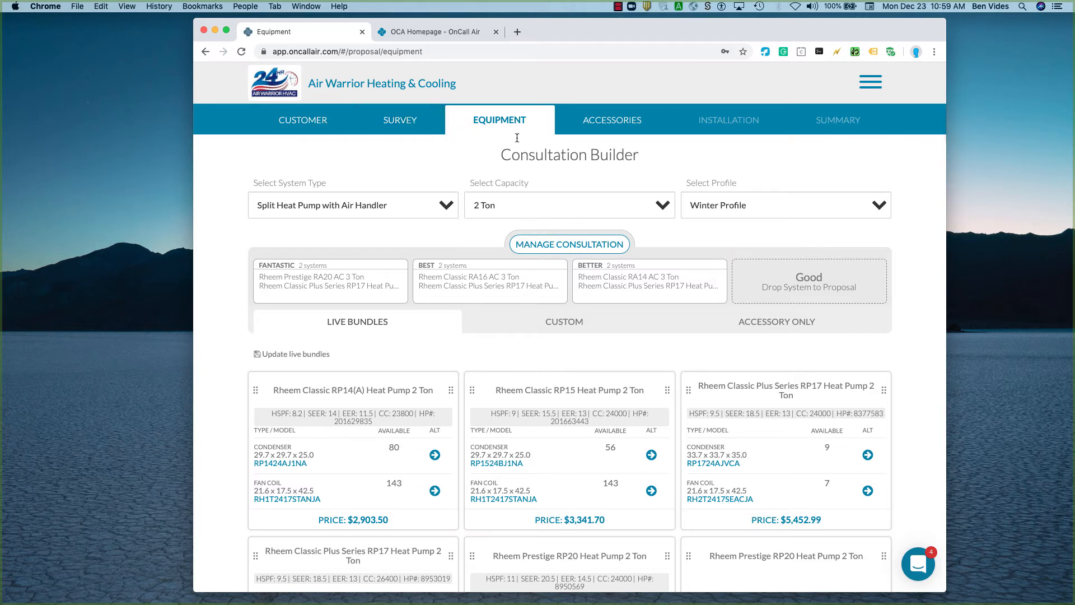
# Examine the live bundles offered for the 2 Ton Split Heat Pump with Air Handler under the Winter Profile.
pyautogui.scroll(-3, 576, 366)
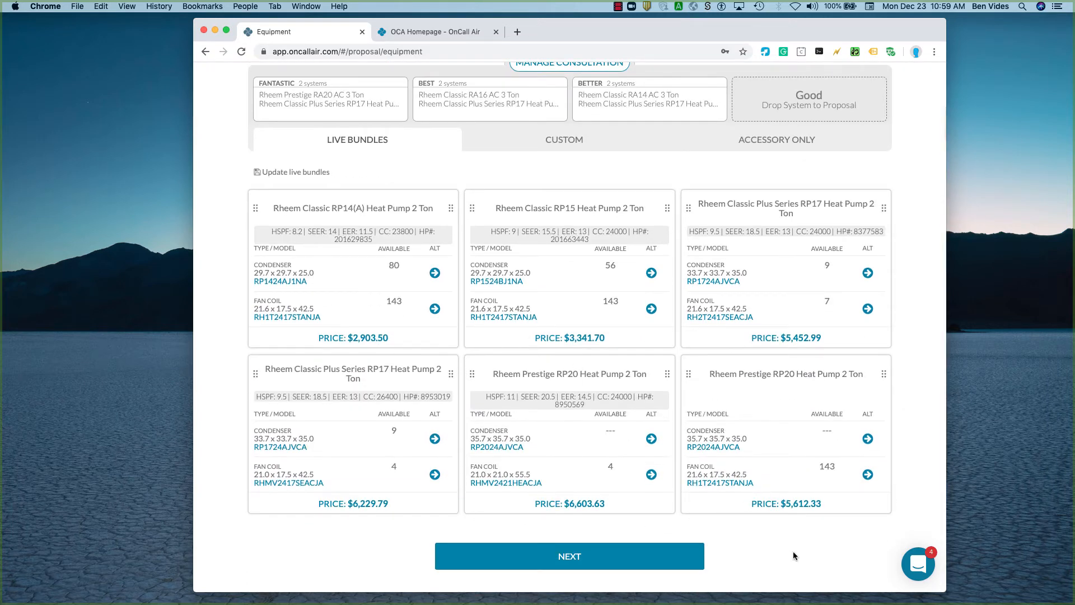
pyautogui.scroll(1, 792, 551)
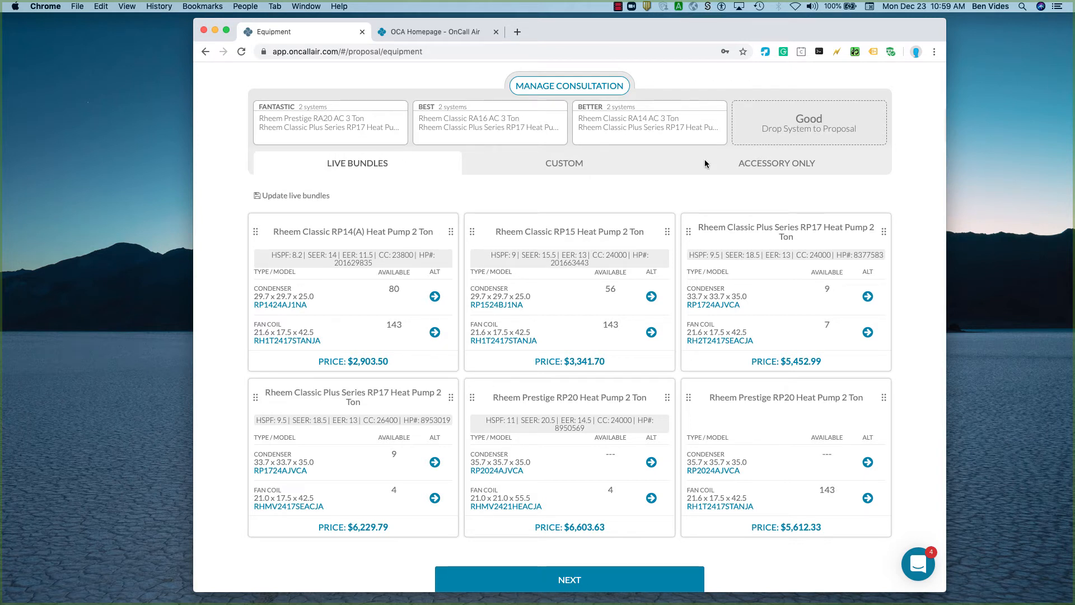
pyautogui.scroll(5, 705, 163)
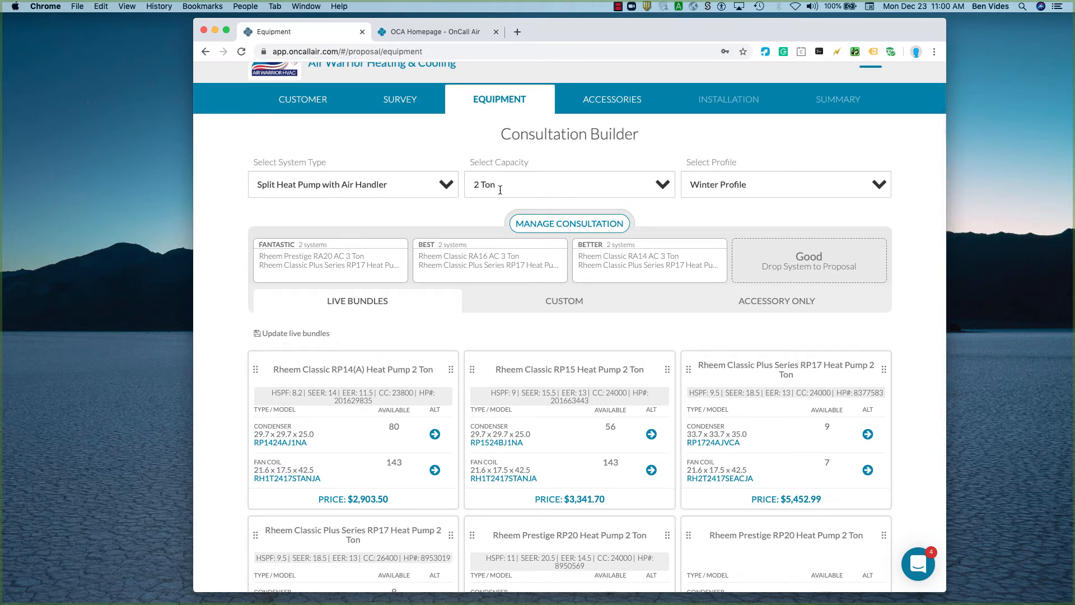
pyautogui.scroll(-1, 602, 448)
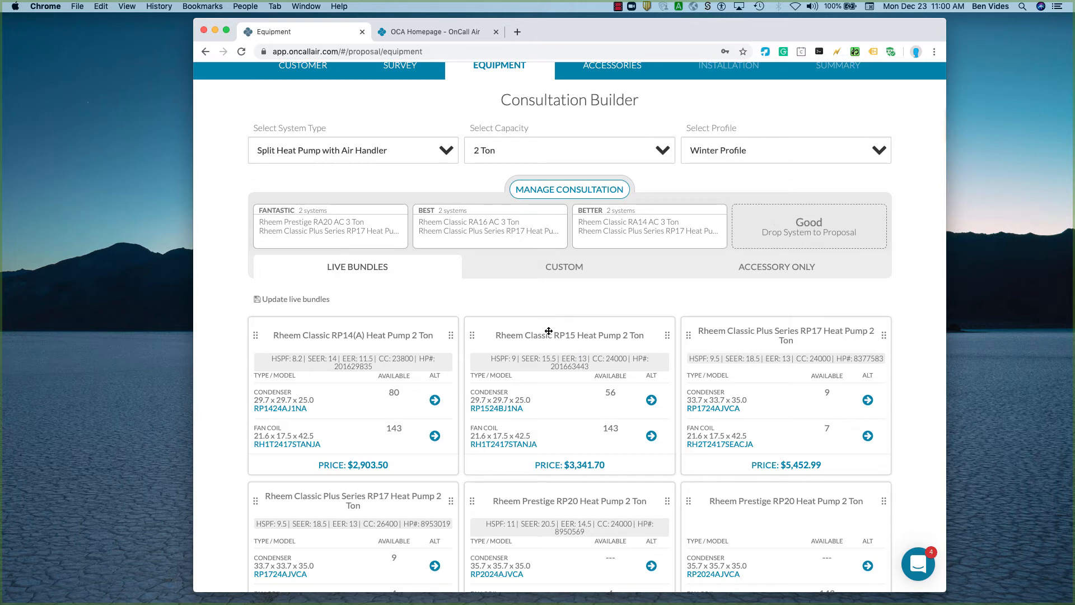
# Add the Rheem Classic RP15 Heat Pump 2 Ton live bundle to the empty Good proposal.
pyautogui.moveTo(548, 331); pyautogui.dragTo(763, 233)
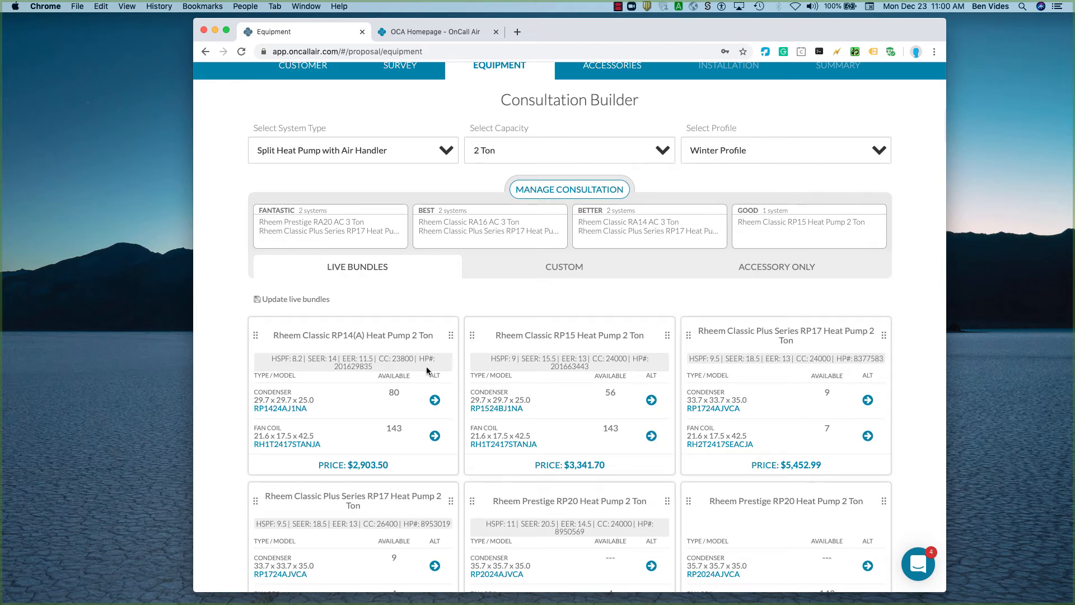
pyautogui.scroll(-4, 616, 448)
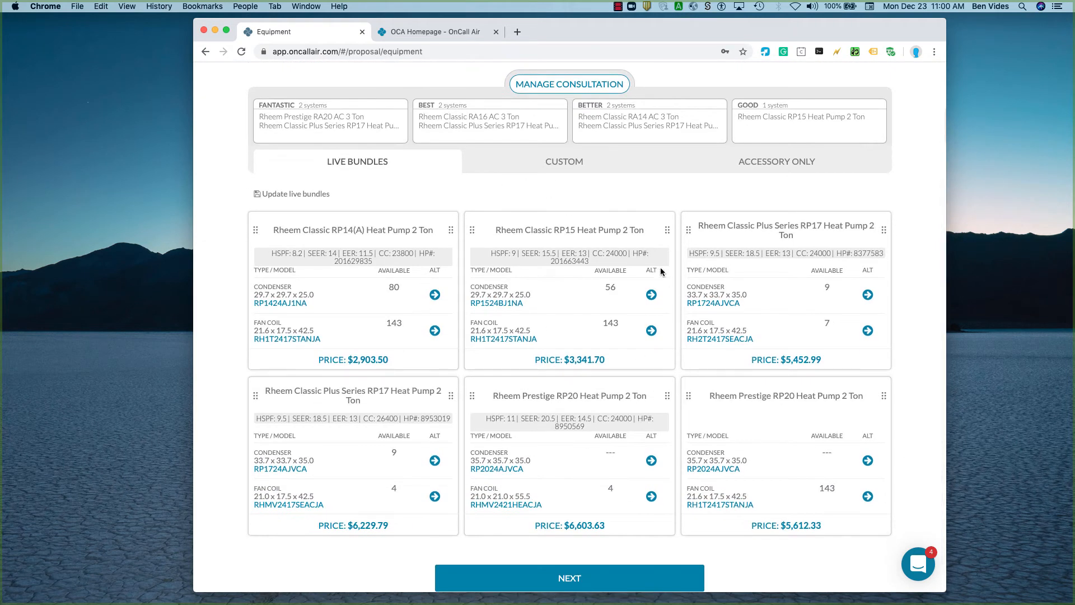
pyautogui.scroll(5, 660, 271)
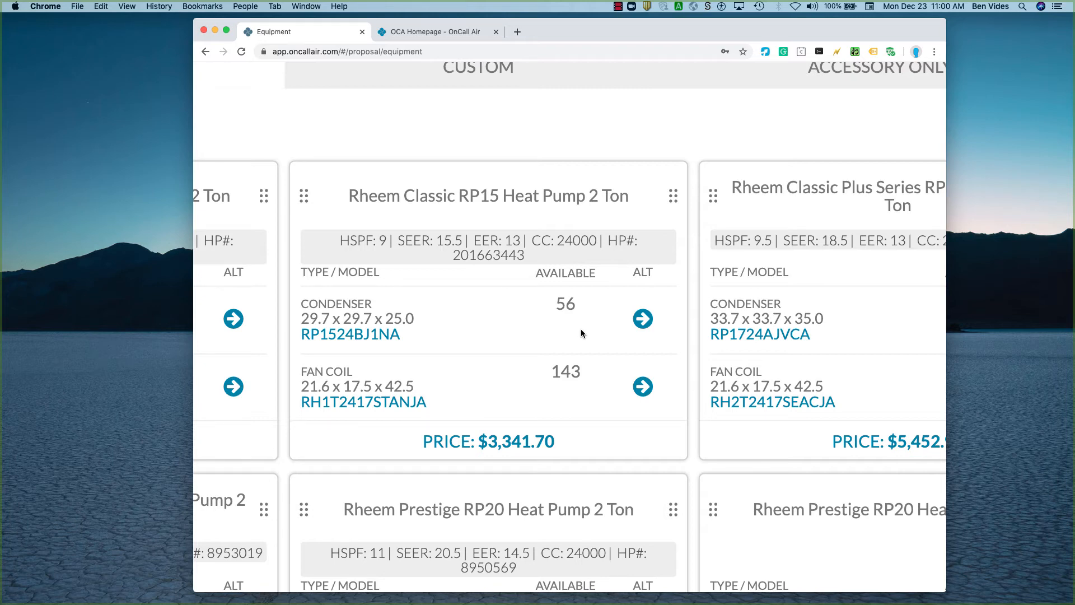
# Examine the product details of the RP15 2 Ton bundle's condenser RP1524BJ1NA and fan coil RH1T2417STANJA, closing each one.
pyautogui.scroll(-5, 581, 329)
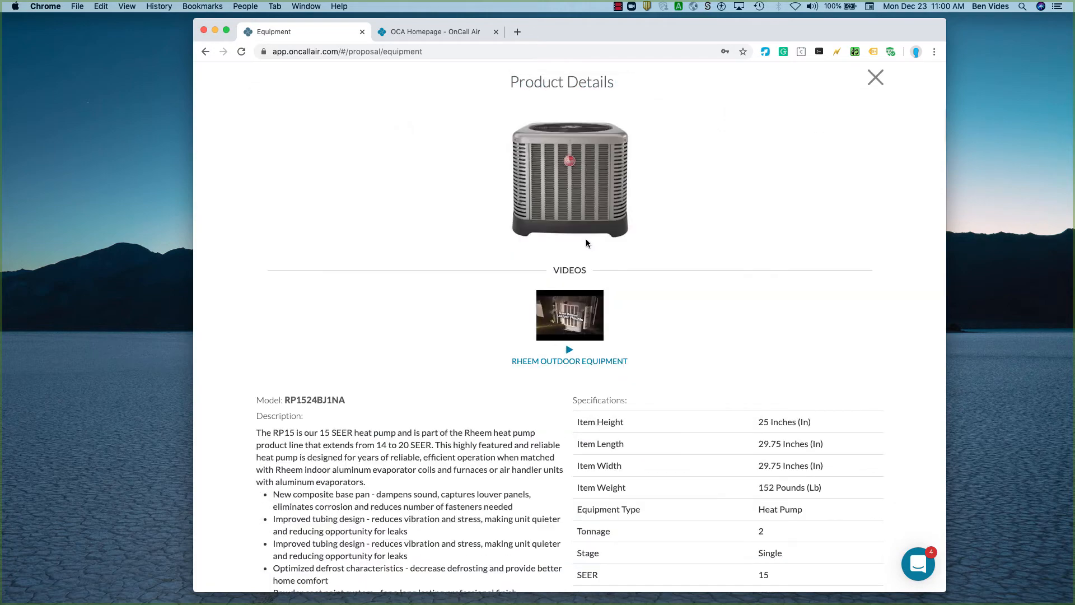
pyautogui.scroll(-6, 629, 472)
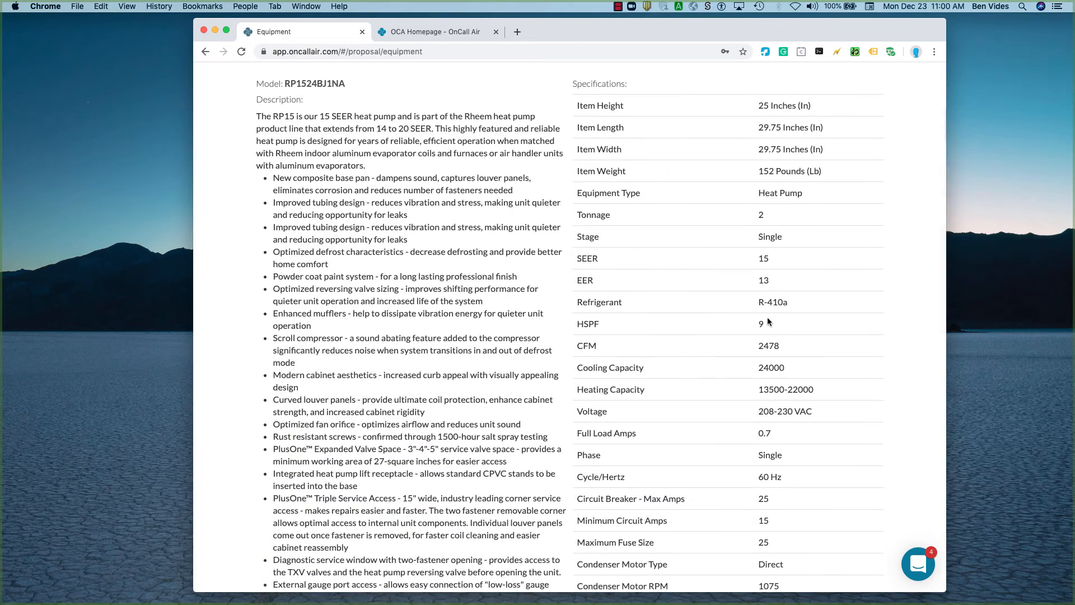
pyautogui.scroll(6, 768, 220)
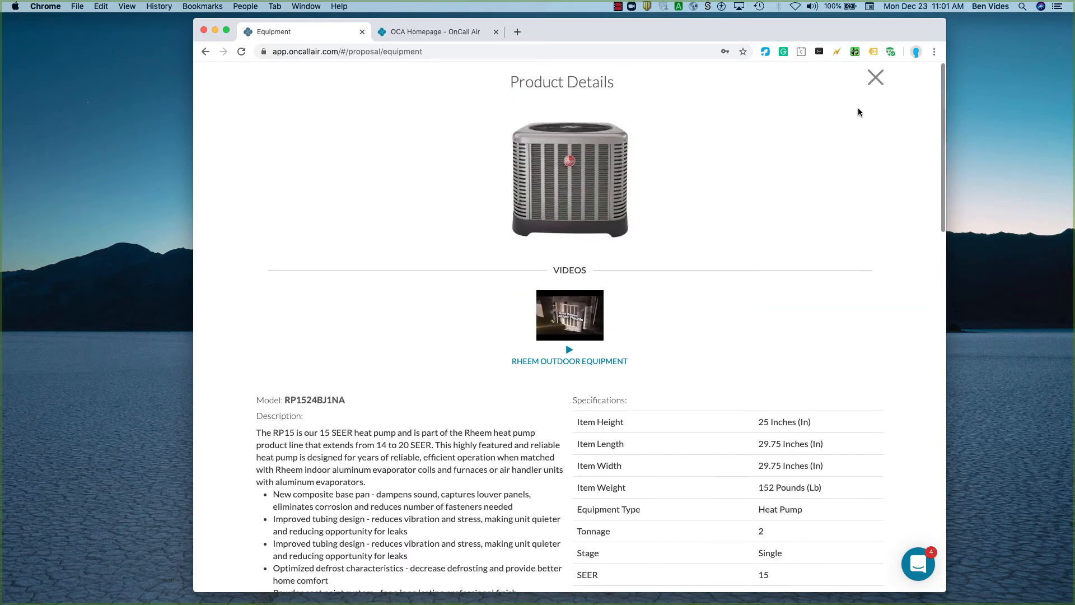
pyautogui.click(874, 78)
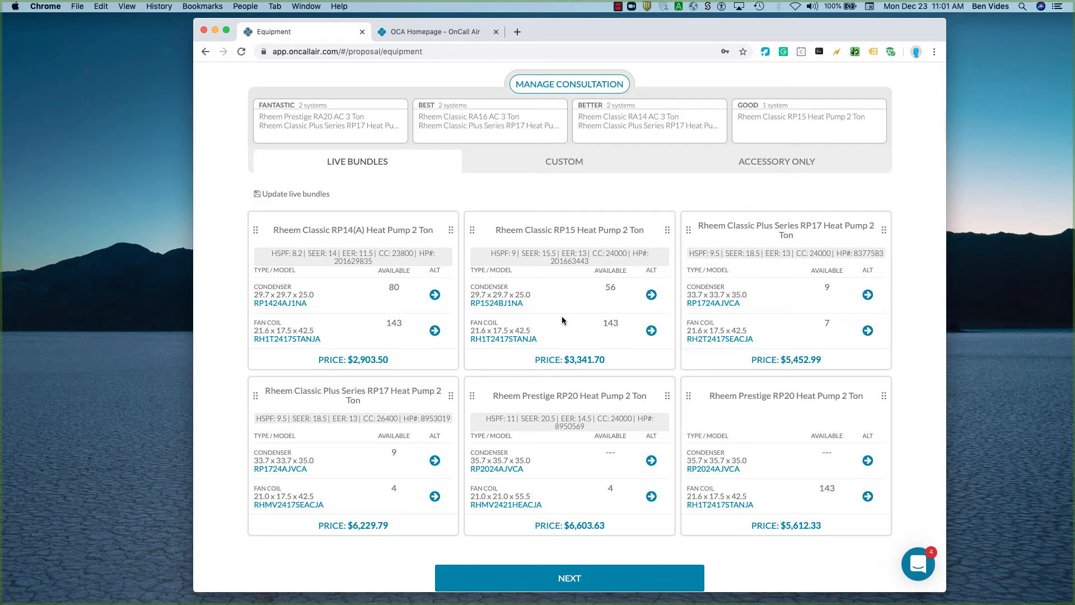
pyautogui.click(508, 339)
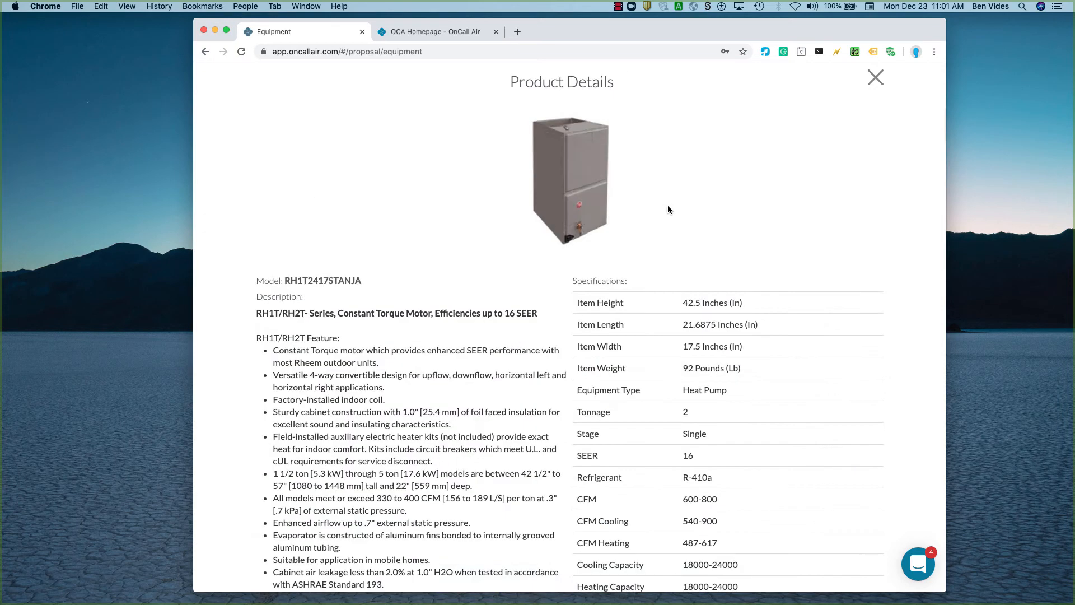
pyautogui.click(876, 79)
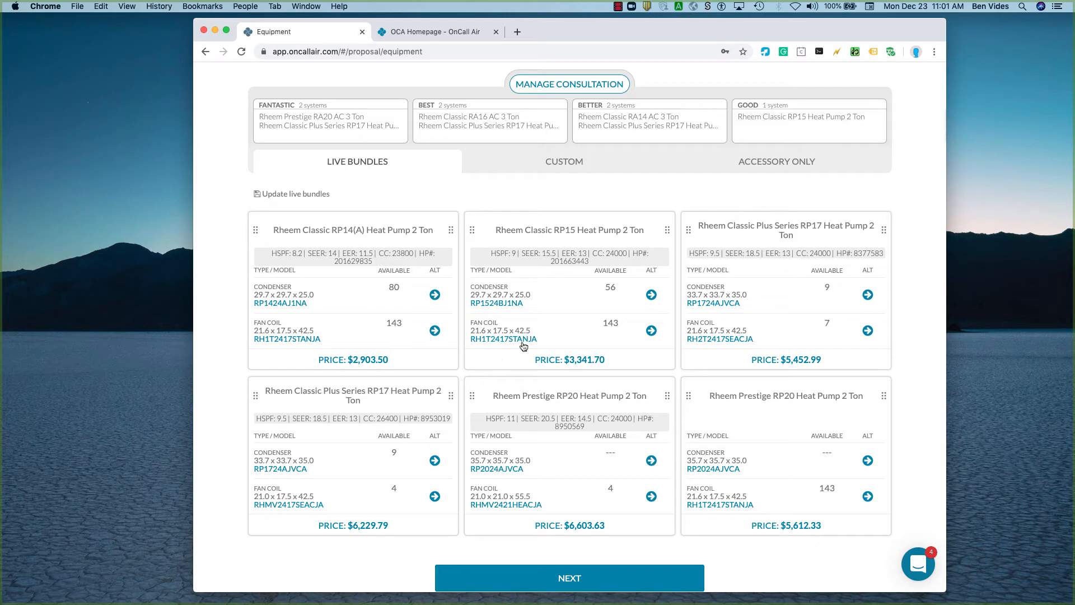
# Examine the alternative fan coil models in the RH1T, RH2V and RH1P series for the RP15 2 Ton bundle without changing the selection.
pyautogui.click(650, 331)
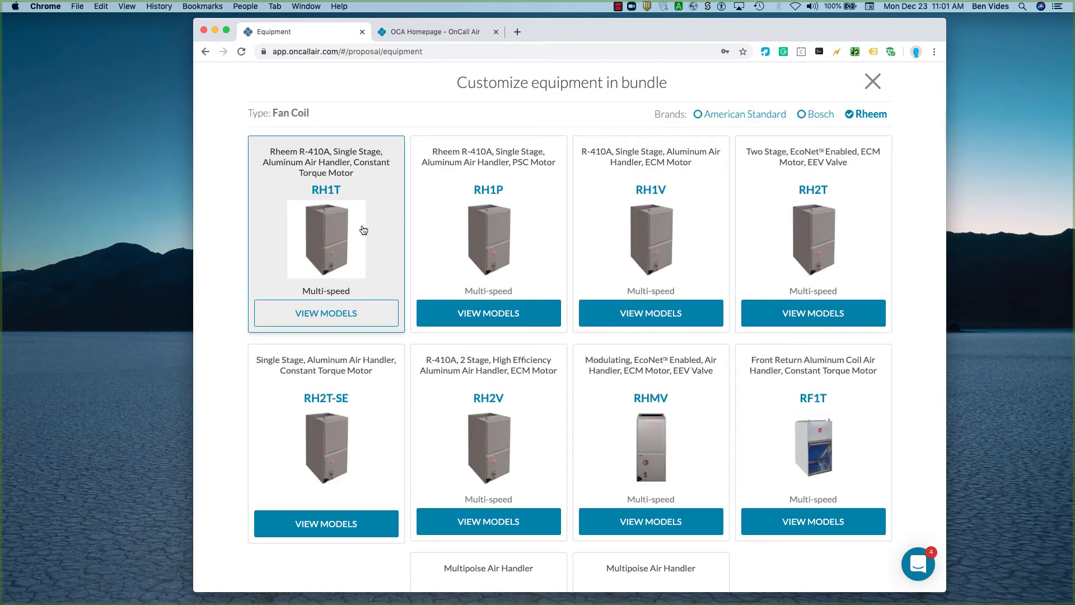
pyautogui.click(320, 240)
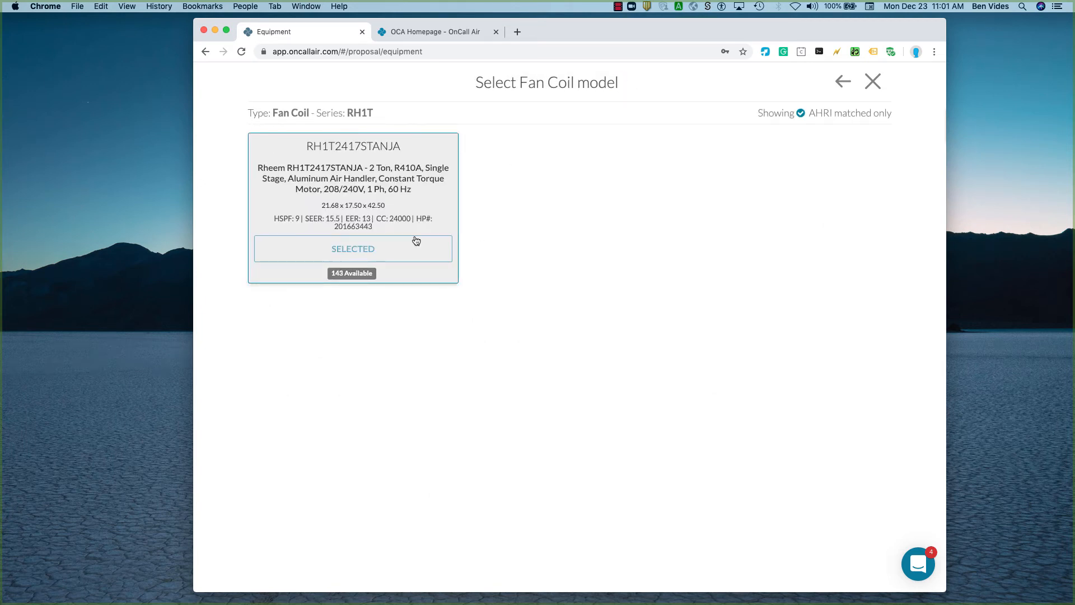
pyautogui.click(842, 81)
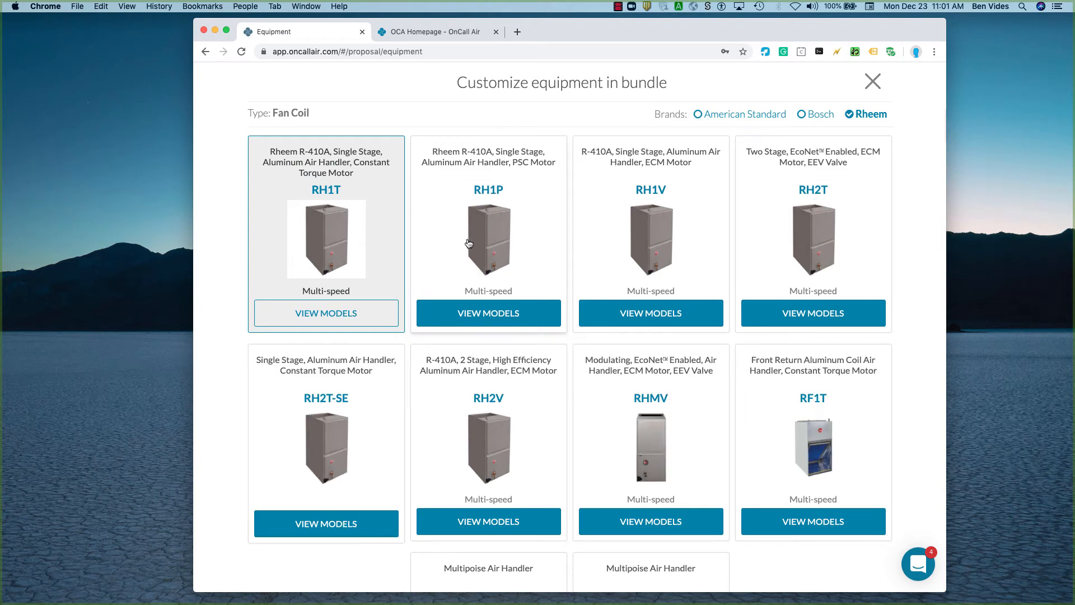
pyautogui.scroll(-2, 464, 455)
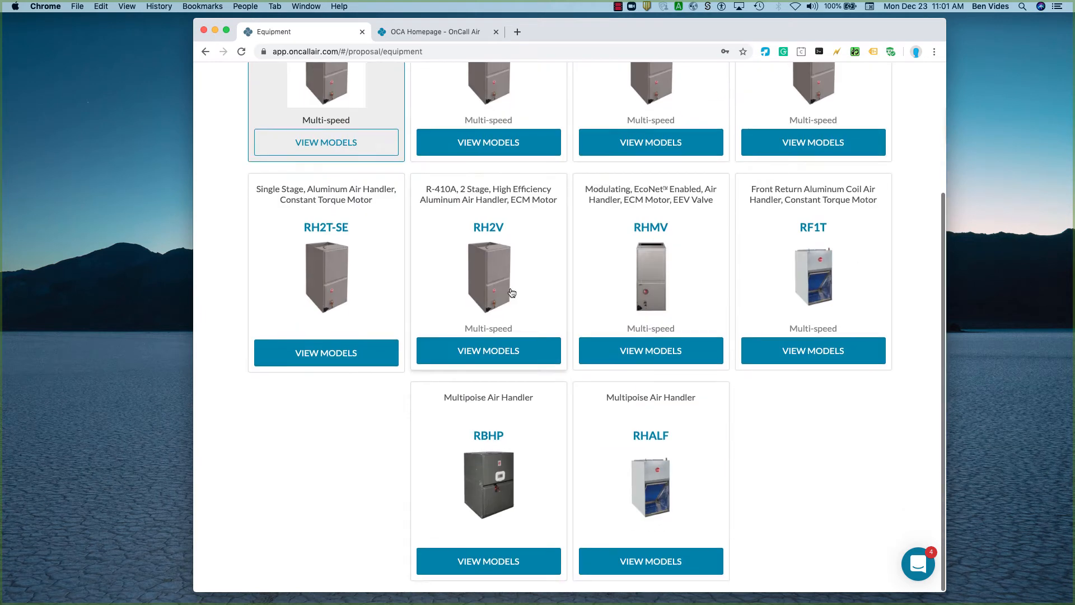
pyautogui.click(510, 293)
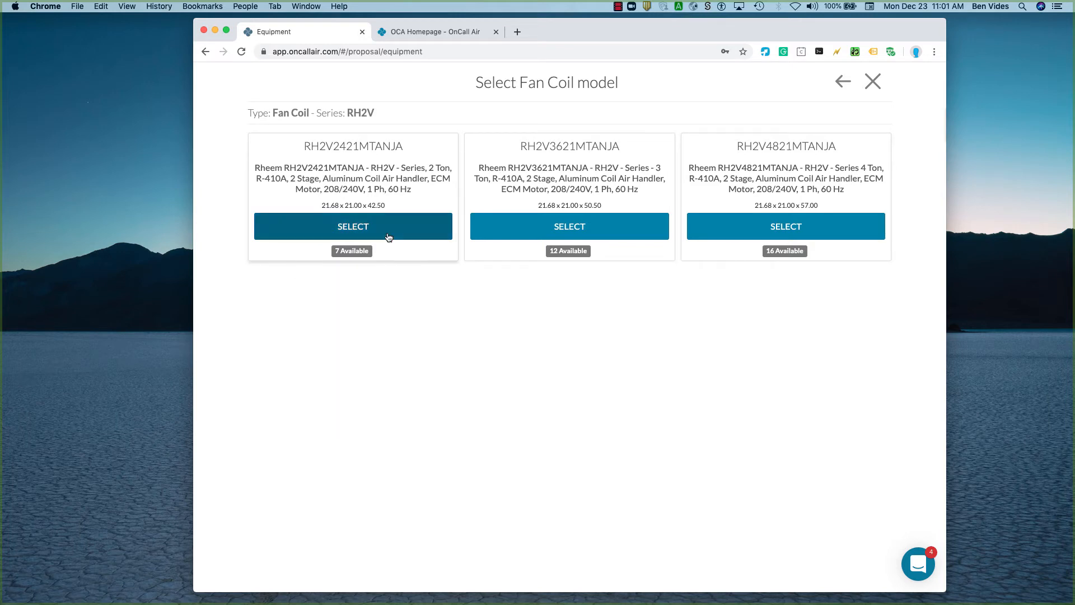
pyautogui.click(841, 81)
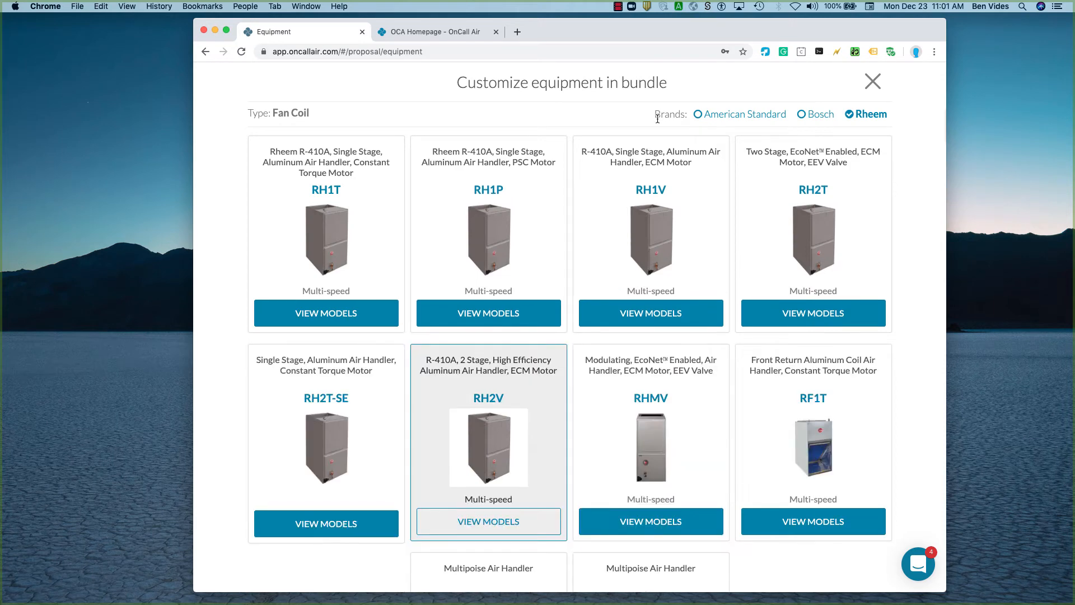
pyautogui.click(480, 250)
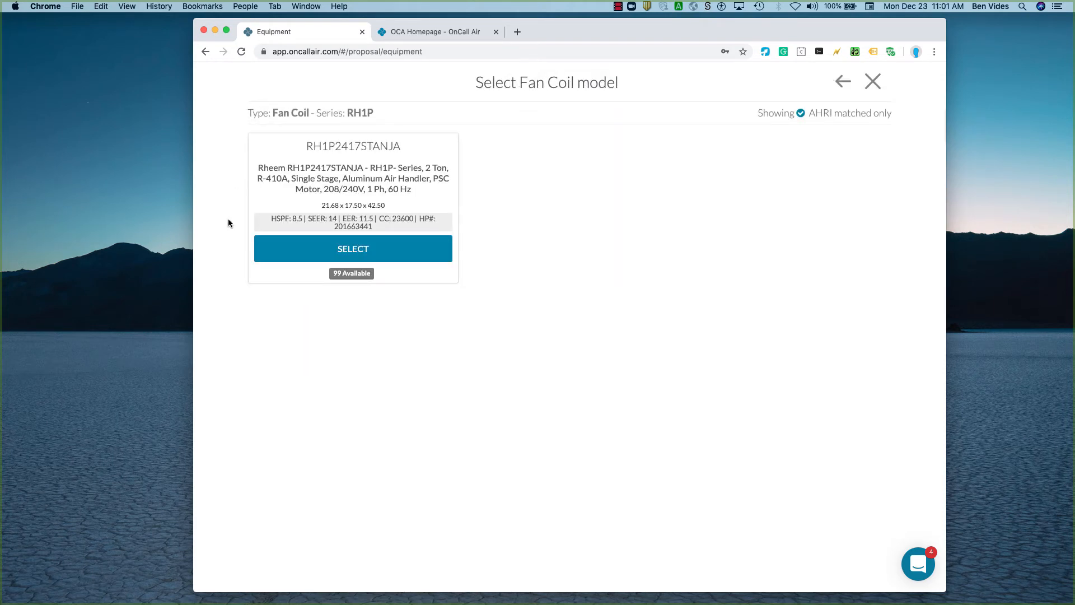
pyautogui.scroll(5, 255, 257)
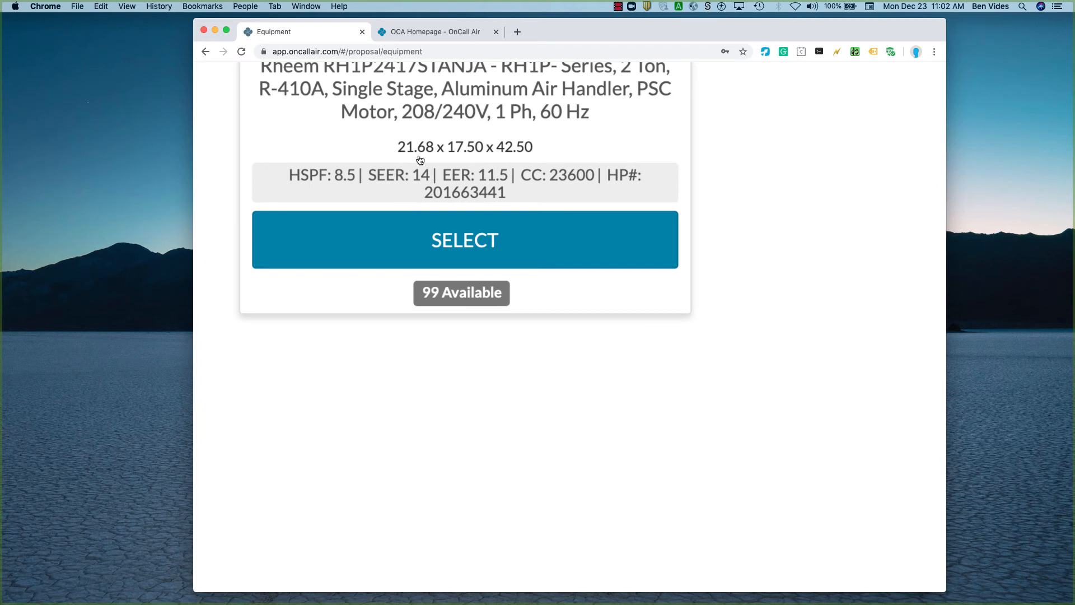
pyautogui.scroll(-5, 487, 309)
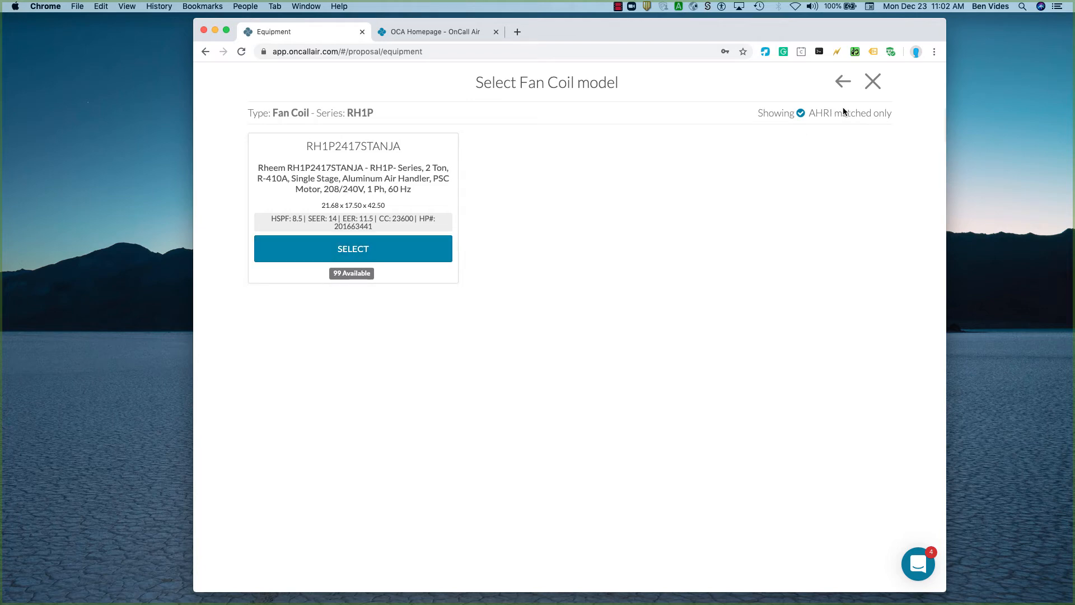
pyautogui.click(873, 82)
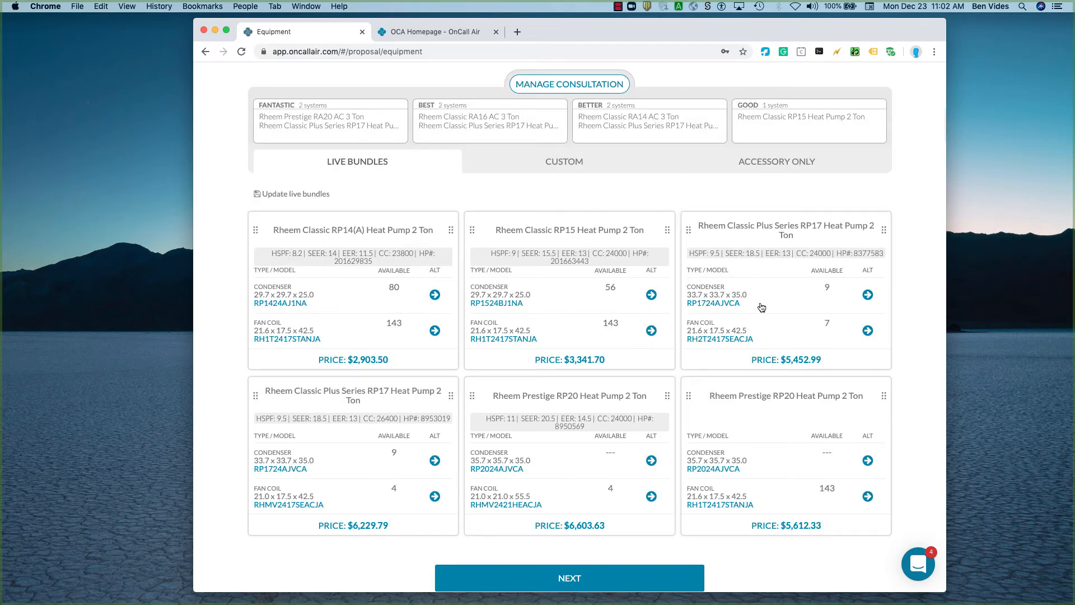
# Set the capacity to 3 Ton and add the Rheem Classic Plus Series RP17 bundle with fan coil RH2T3617SEACJA to the Good proposal.
pyautogui.scroll(3, 845, 389)
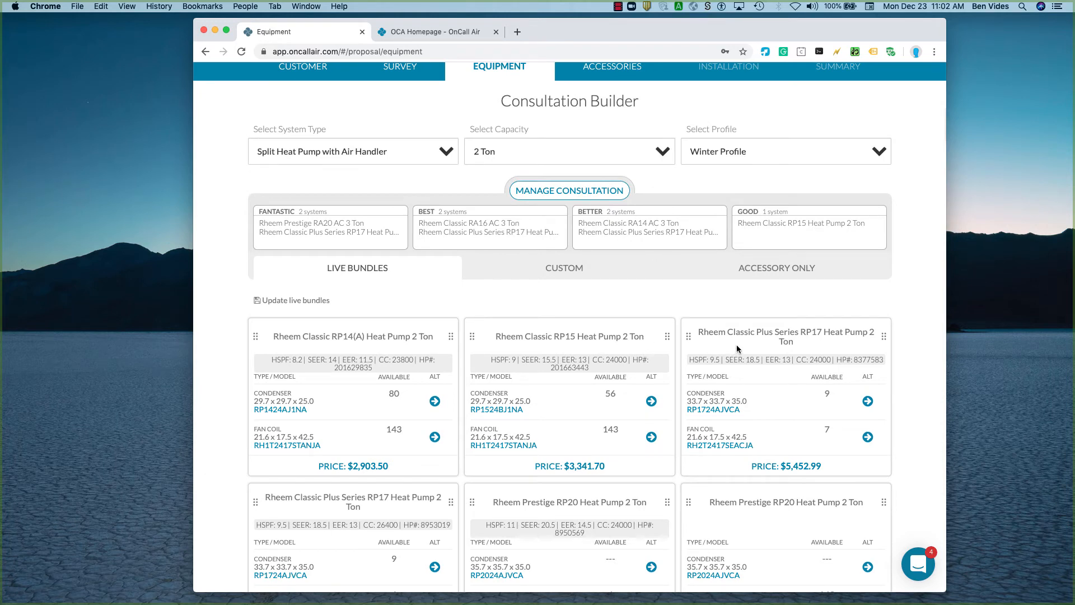
pyautogui.click(650, 154)
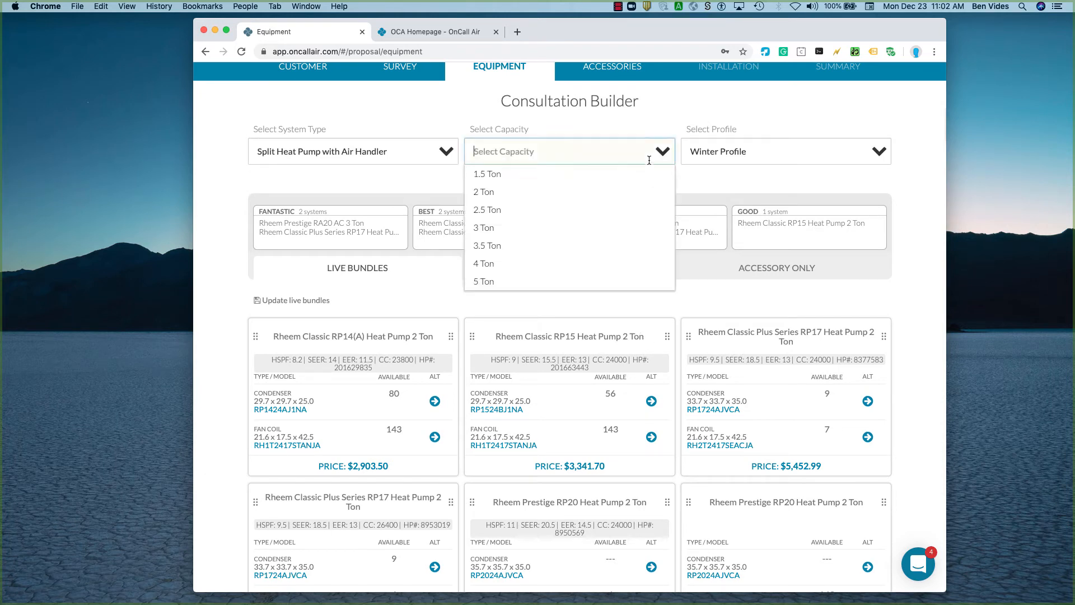
pyautogui.click(576, 228)
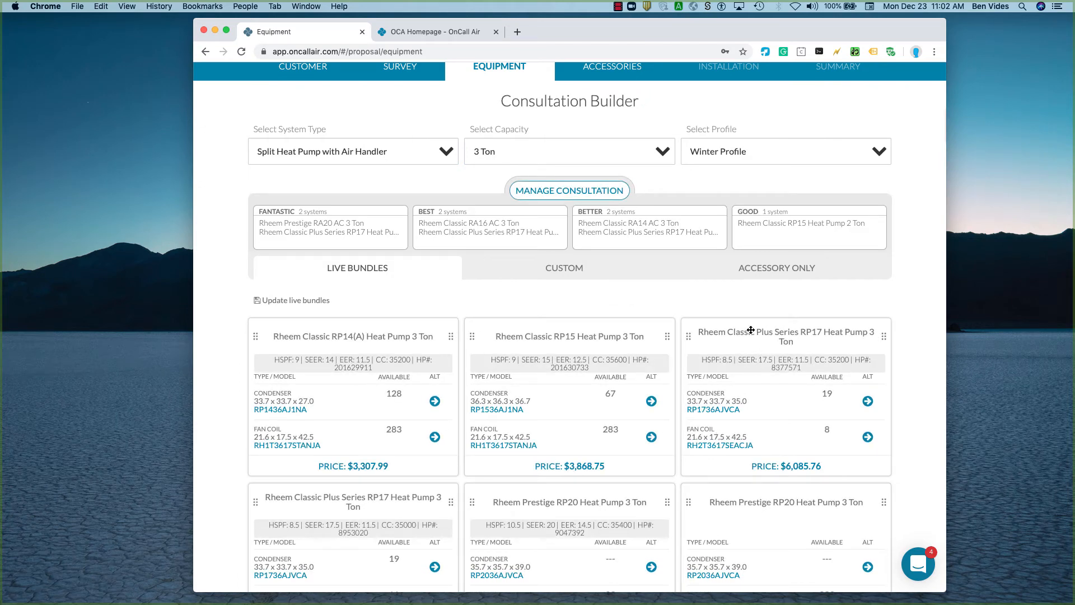
pyautogui.moveTo(750, 332); pyautogui.dragTo(807, 243)
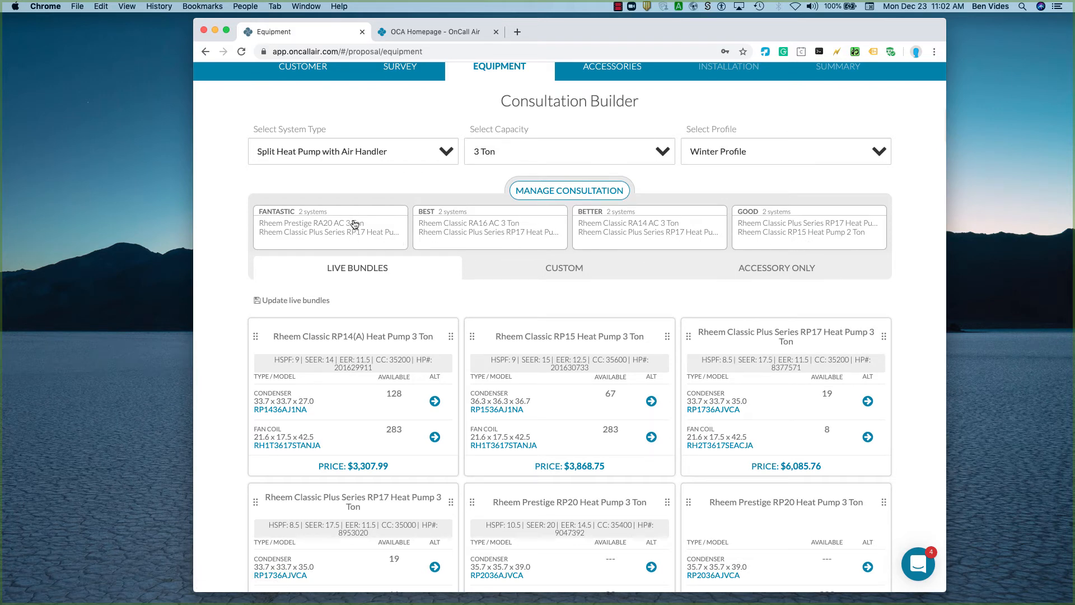
# Review the Pricing Preview of the Rheem Classic RP15 Heat Pump 3 Ton bundle under the Winter Profile and close it.
pyautogui.scroll(-1, 572, 330)
pyautogui.scroll(-4, 572, 329)
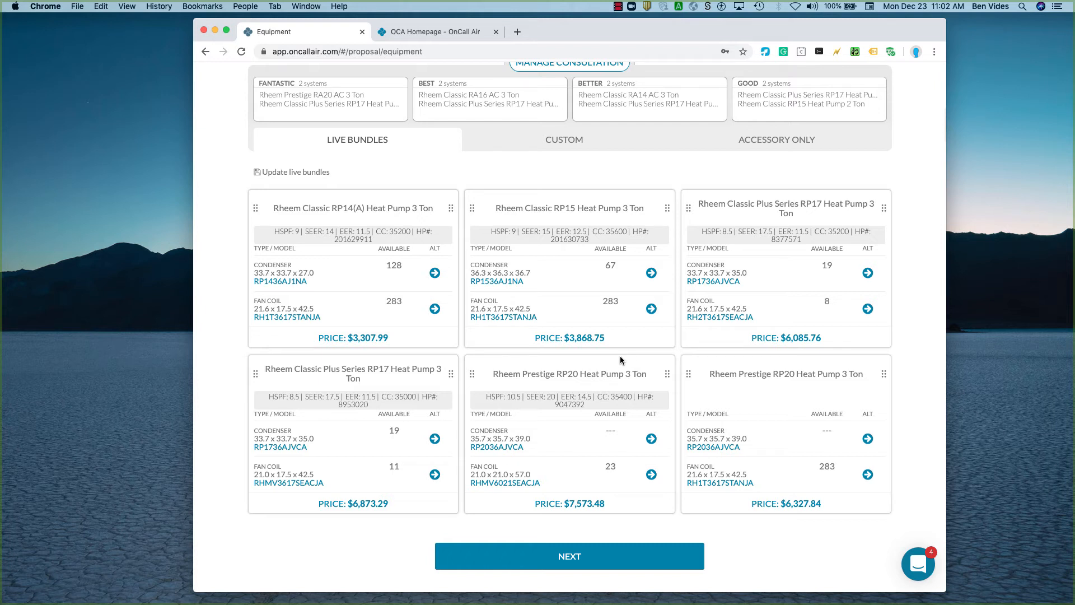
pyautogui.click(577, 339)
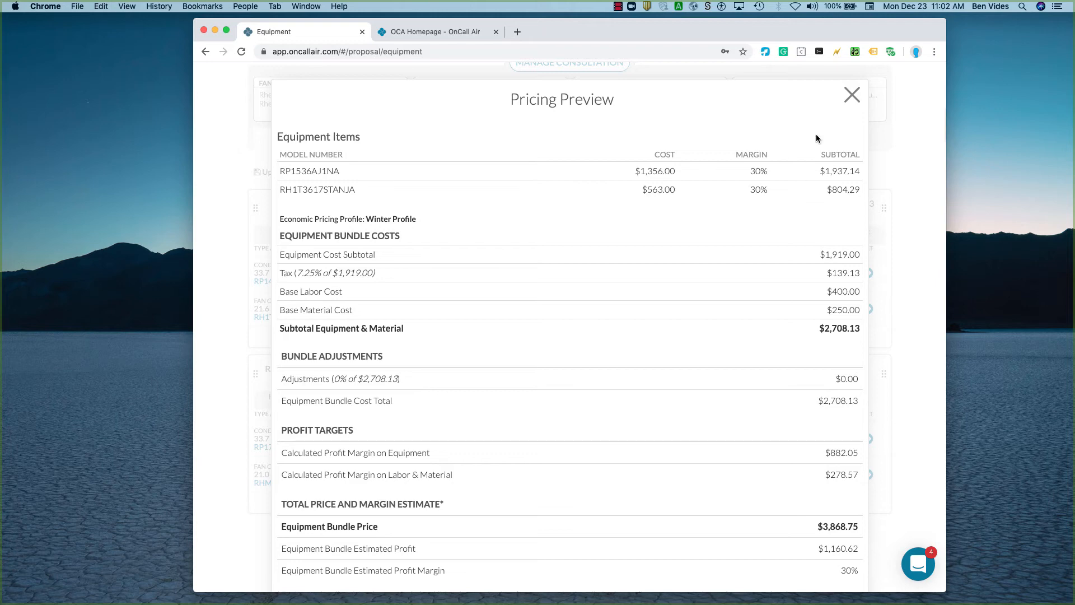
pyautogui.click(851, 96)
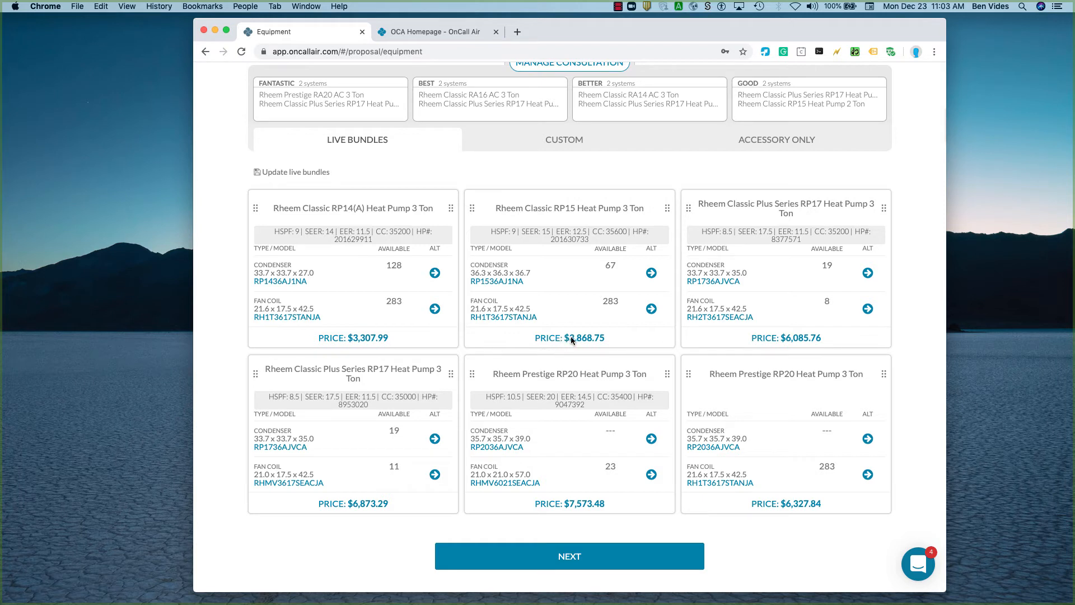
# Switch the pricing profile to Default and review the Pricing Preview of the Rheem Classic RP15 Heat Pump 3 Ton bundle.
pyautogui.scroll(4, 653, 333)
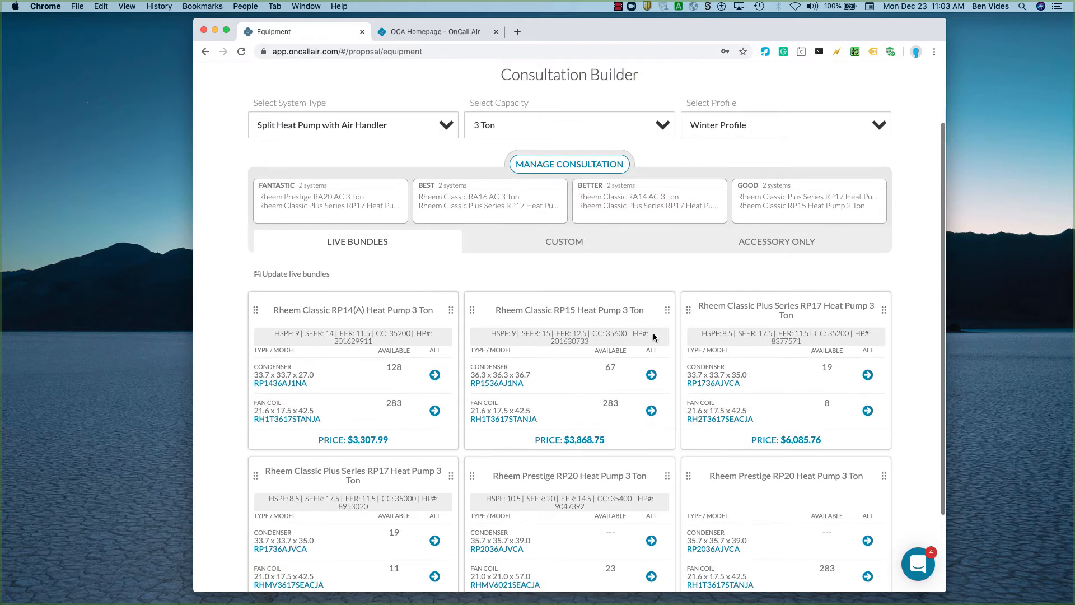
pyautogui.click(800, 125)
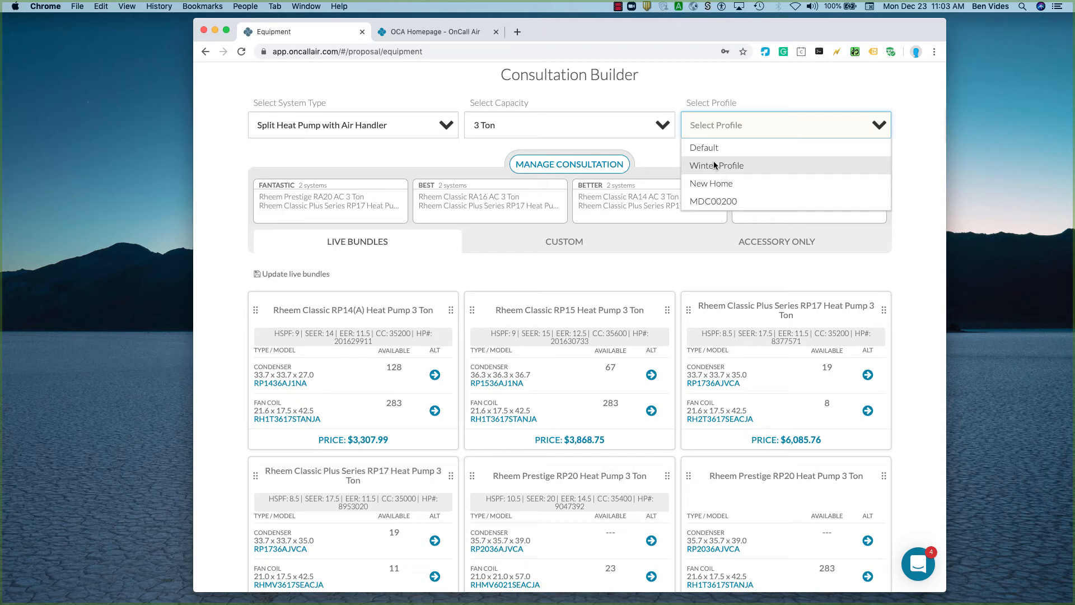
pyautogui.click(717, 147)
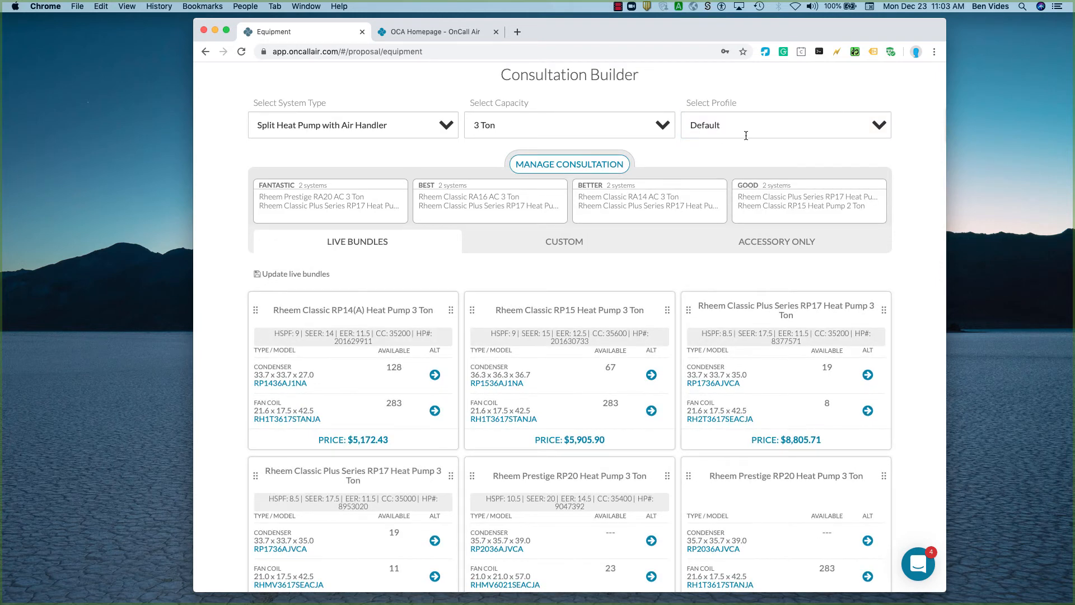
pyautogui.click(582, 441)
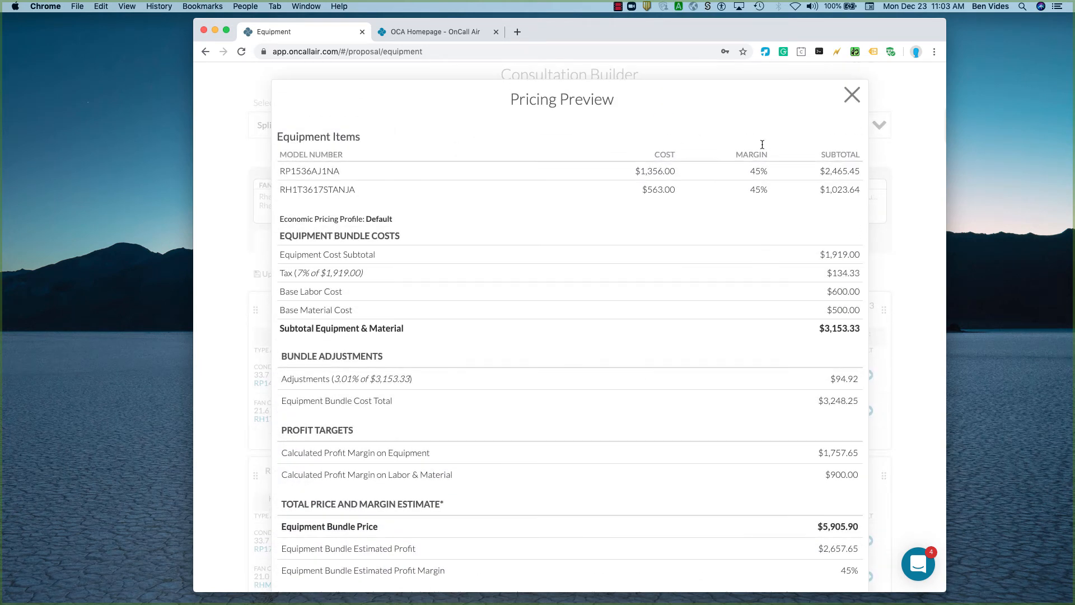
pyautogui.click(852, 94)
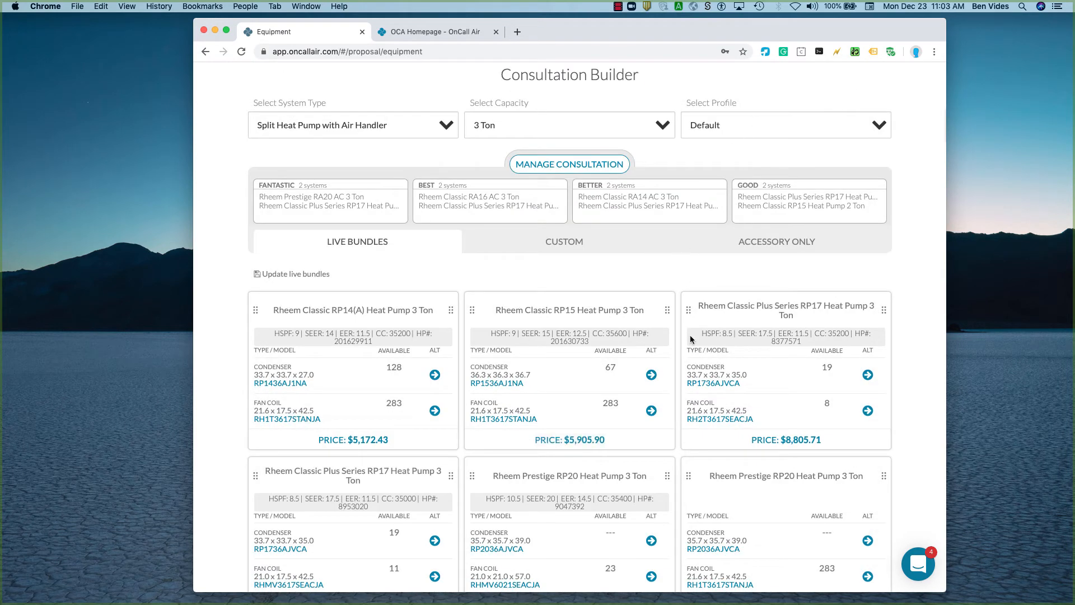
# Continue to Accessories and examine the thermostats offered, including the ecobee EB-STATE4P-01 4 Smart Thermostat.
pyautogui.scroll(-4, 690, 338)
pyautogui.click(569, 556)
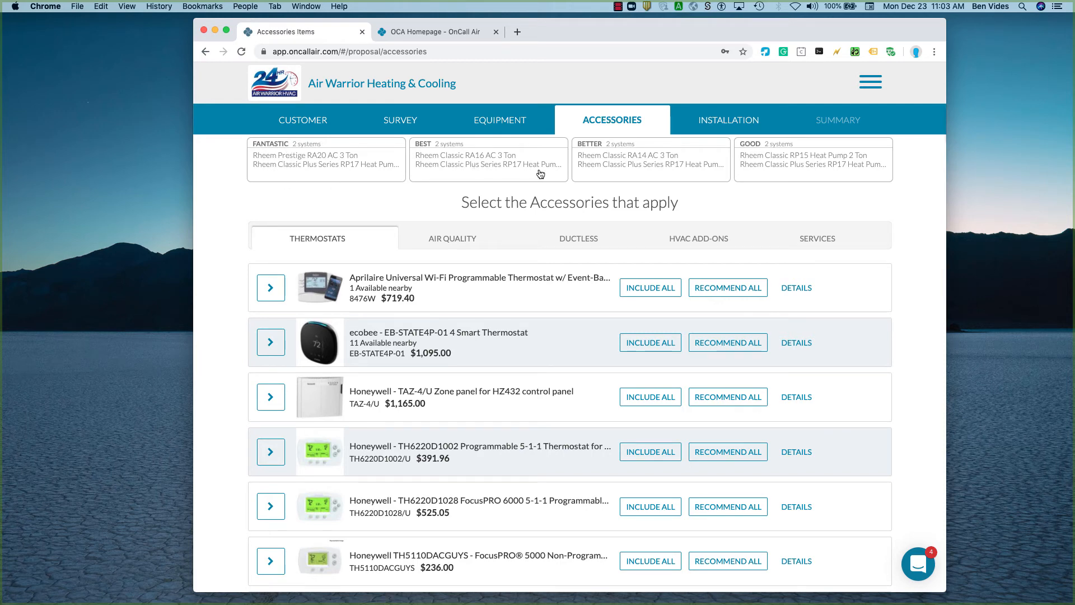
pyautogui.scroll(-3, 405, 346)
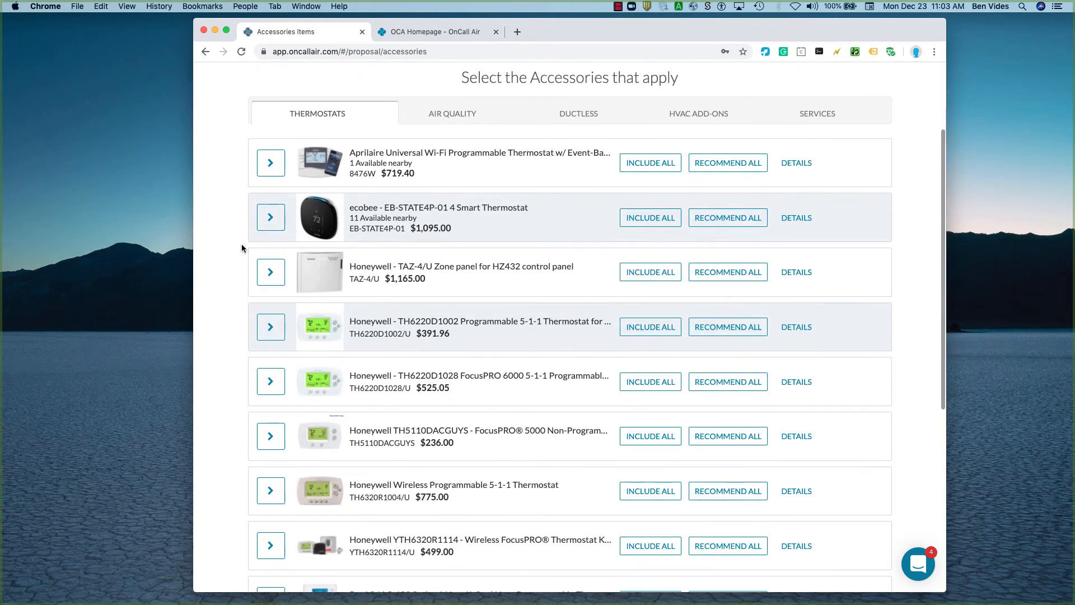
pyautogui.scroll(5, 360, 245)
pyautogui.scroll(2, 360, 244)
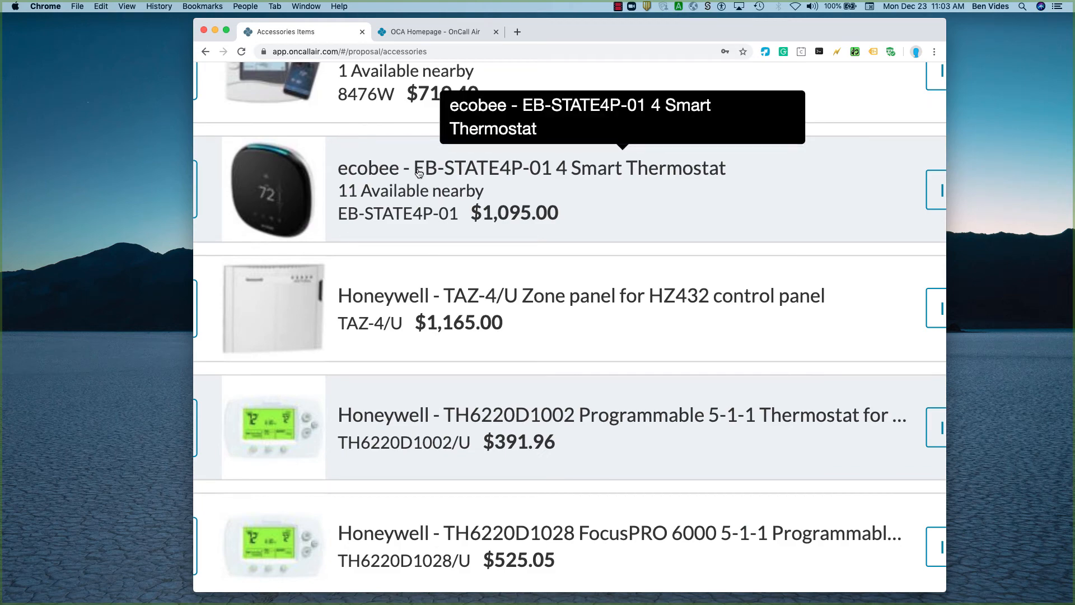
pyautogui.scroll(-7, 418, 172)
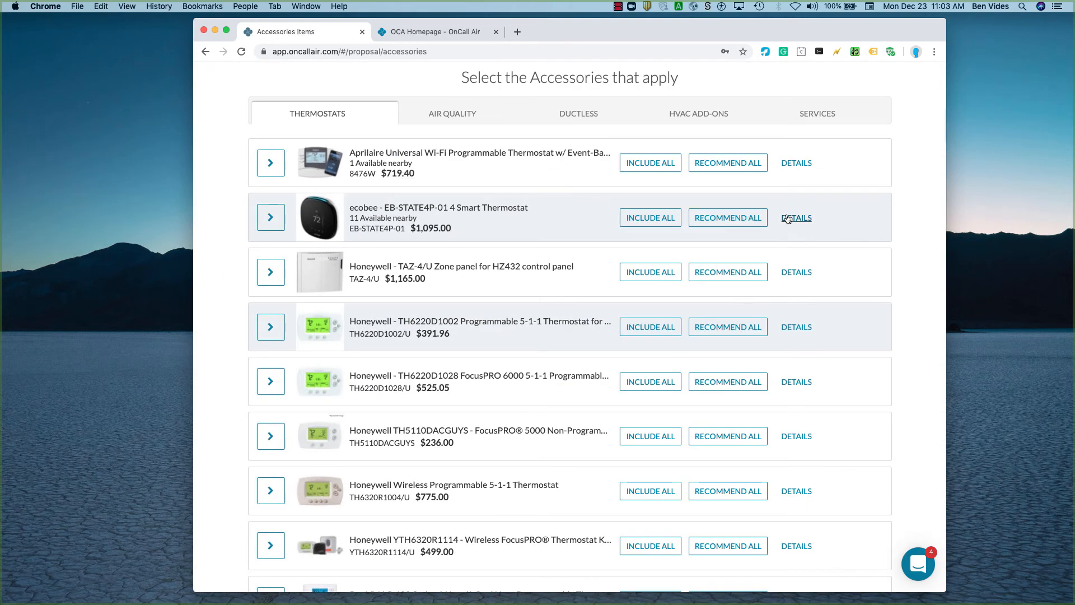
# Review the product details of the ecobee EB-STATE4P-01 4 Smart Thermostat and close them.
pyautogui.click(790, 218)
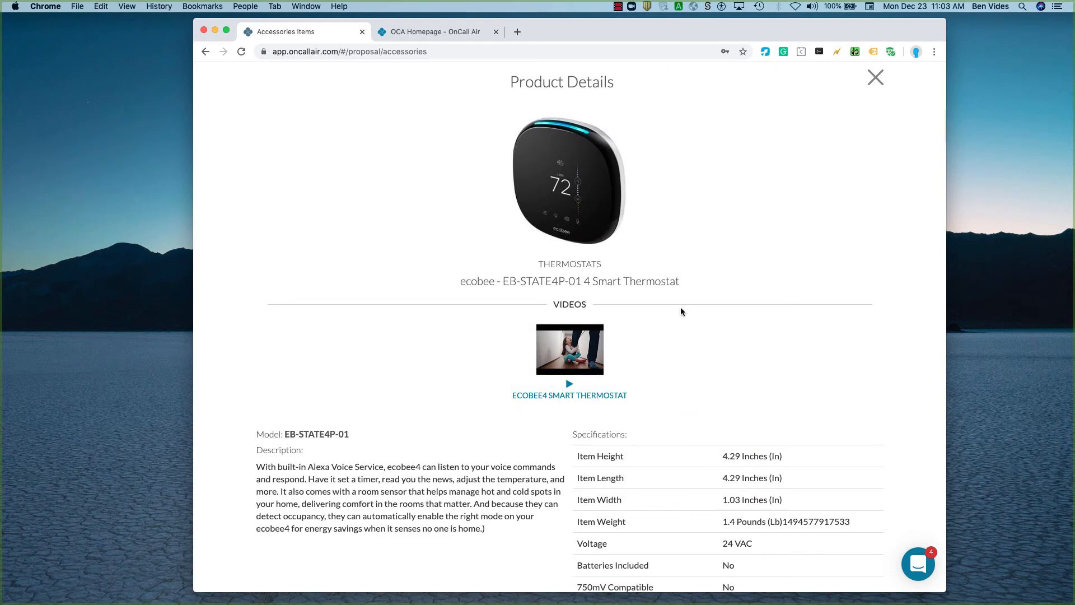
pyautogui.scroll(-2, 674, 427)
pyautogui.scroll(2, 674, 427)
pyautogui.click(875, 77)
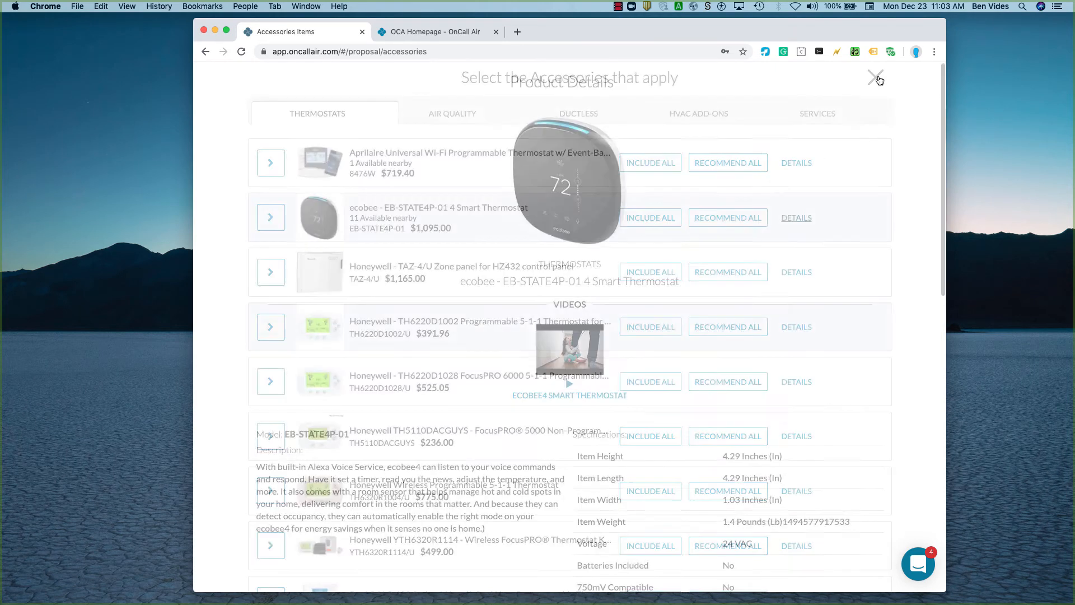
# Show the ecobee thermostat's quantities per system and check the system summaries of the Fantastic and Best proposals.
pyautogui.click(271, 217)
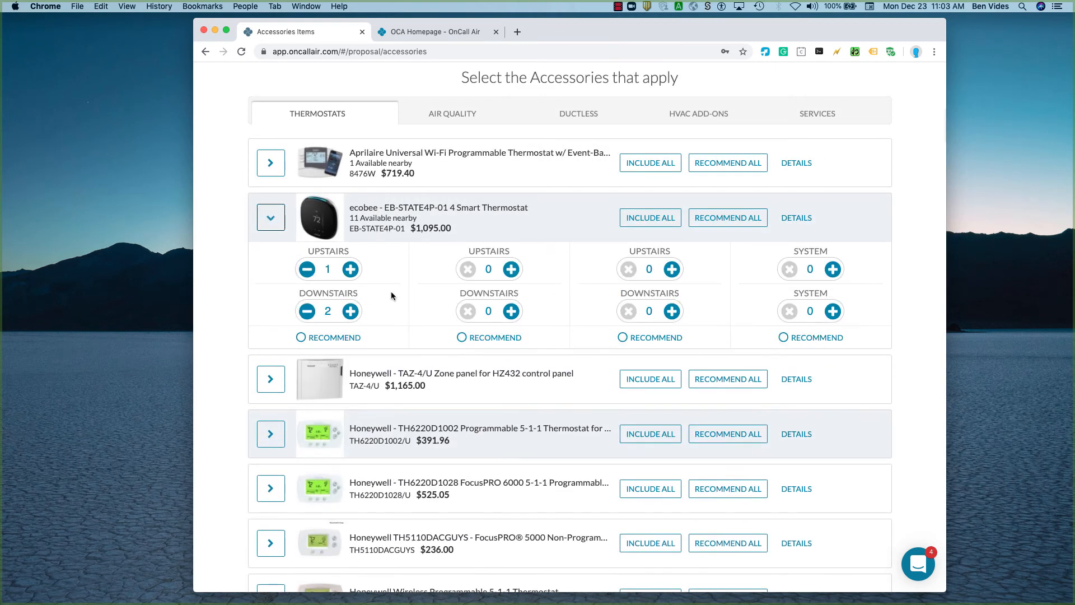
pyautogui.scroll(3, 386, 280)
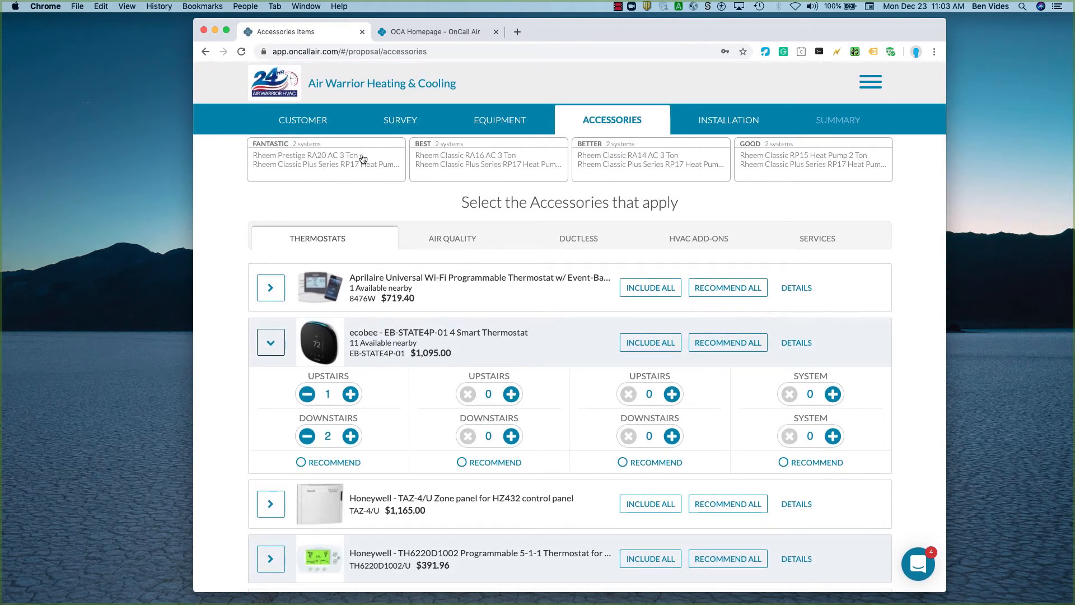
pyautogui.click(362, 158)
pyautogui.click(483, 162)
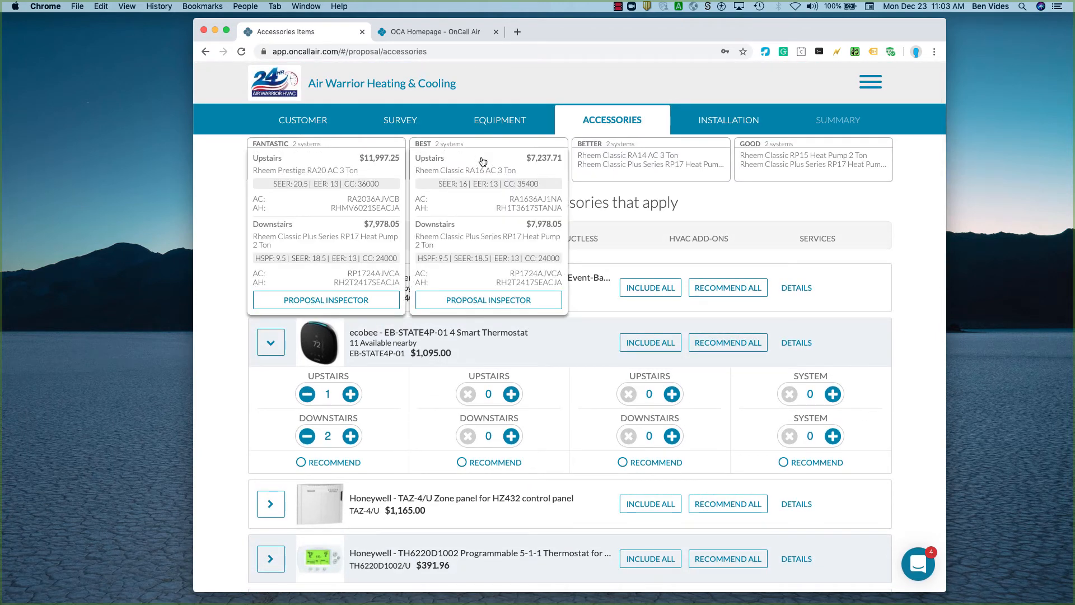
pyautogui.click(482, 162)
pyautogui.click(340, 165)
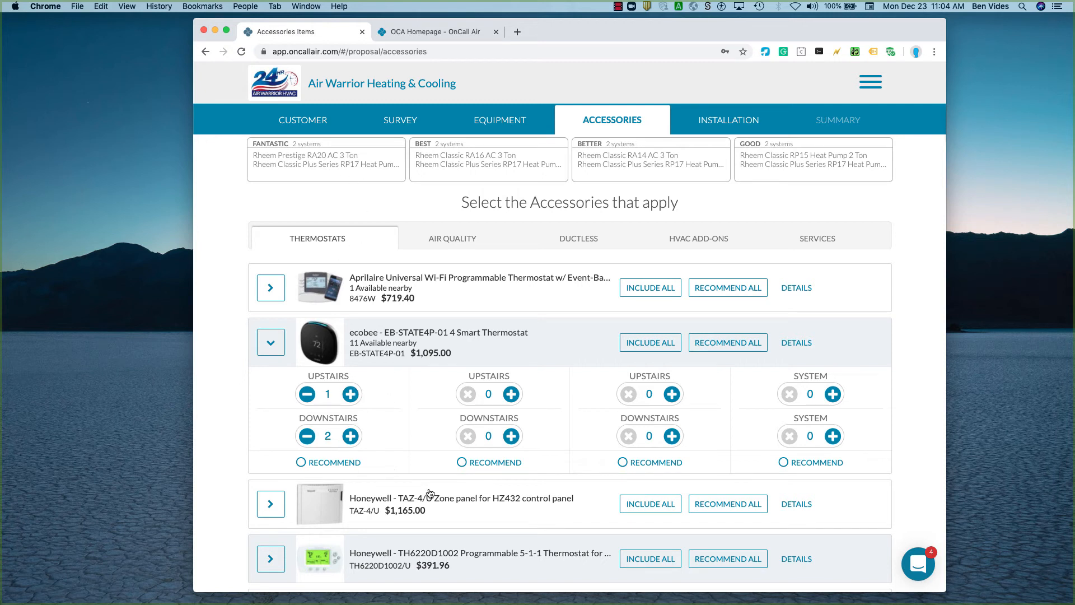
# Set the Best proposal's Upstairs quantity of the Rheem RETST601SYS EcoNet Control Center to 1.
pyautogui.scroll(-5, 429, 492)
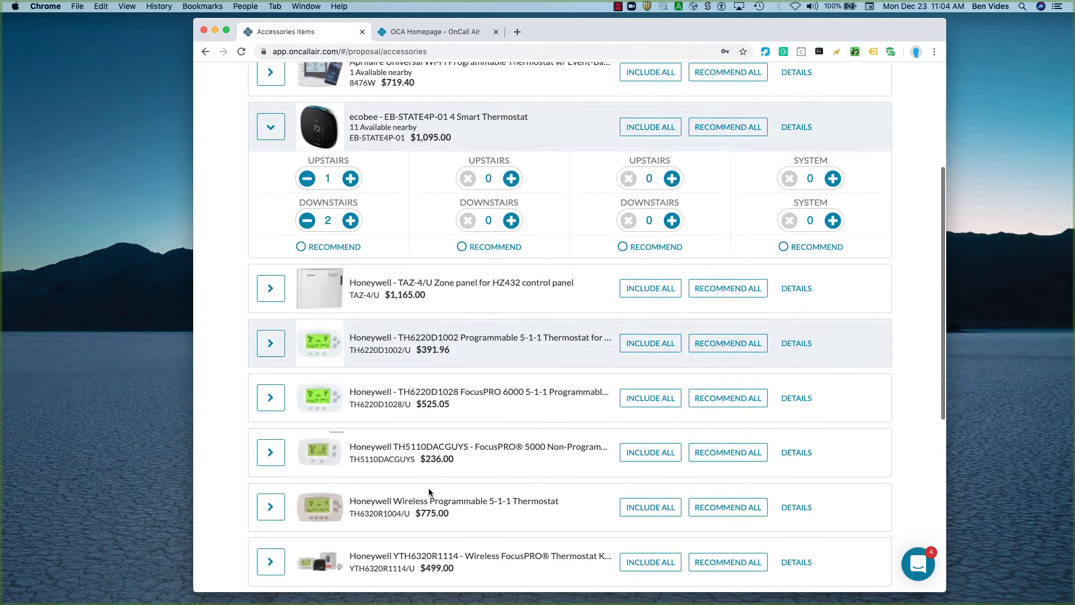
pyautogui.scroll(-3, 407, 515)
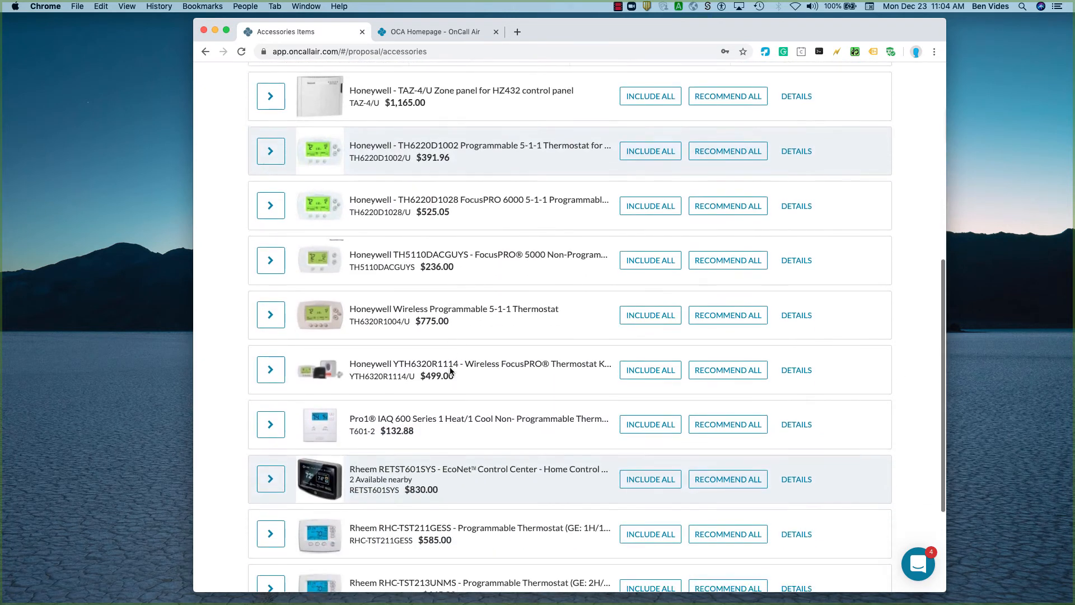
pyautogui.scroll(-3, 407, 493)
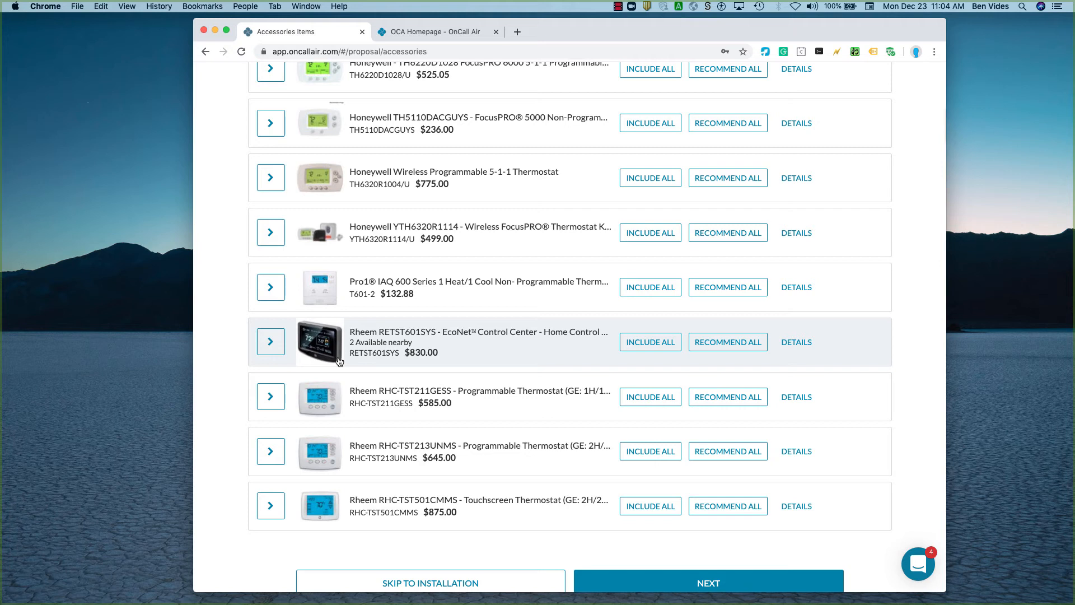
pyautogui.click(269, 341)
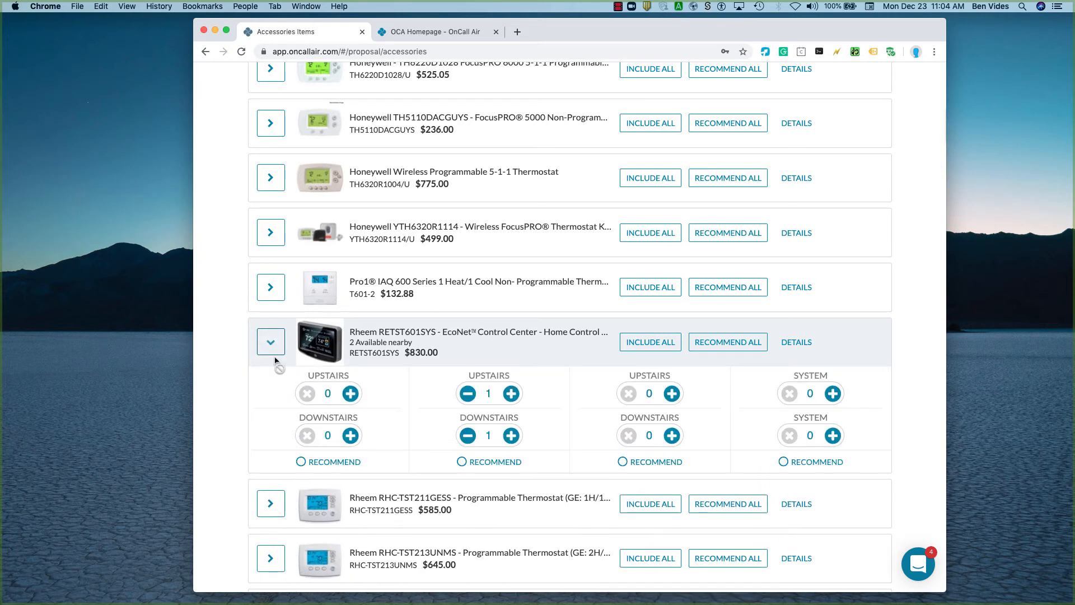
pyautogui.click(510, 394)
pyautogui.scroll(-3, 568, 479)
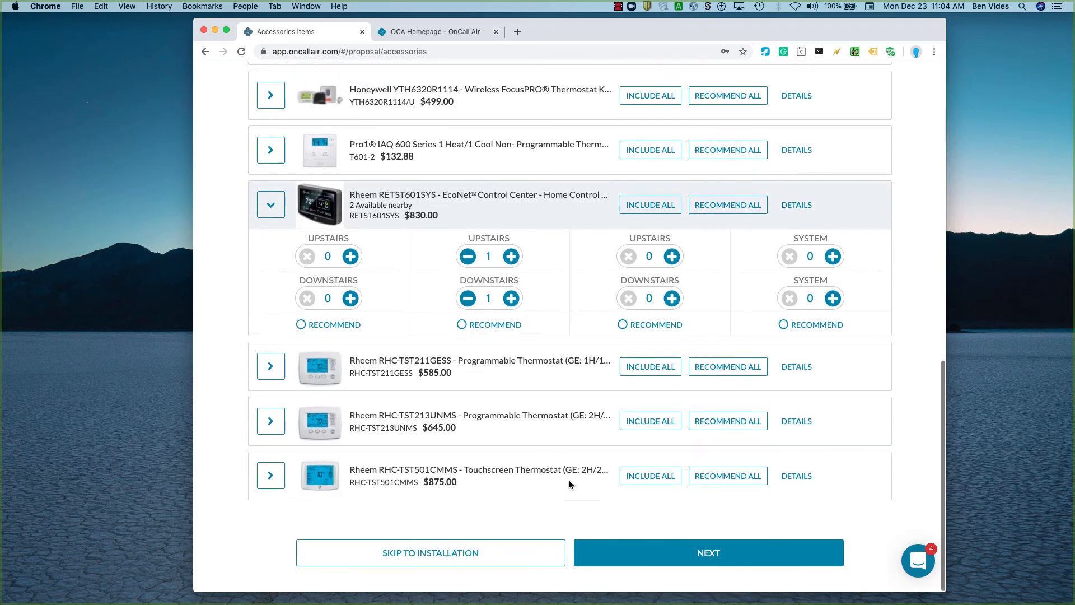
# Continue to Air Quality and remove the Better proposal's recommendation for the RGF REME-H 9" REME Halo 24V In-Duct Air Purifier.
pyautogui.click(639, 557)
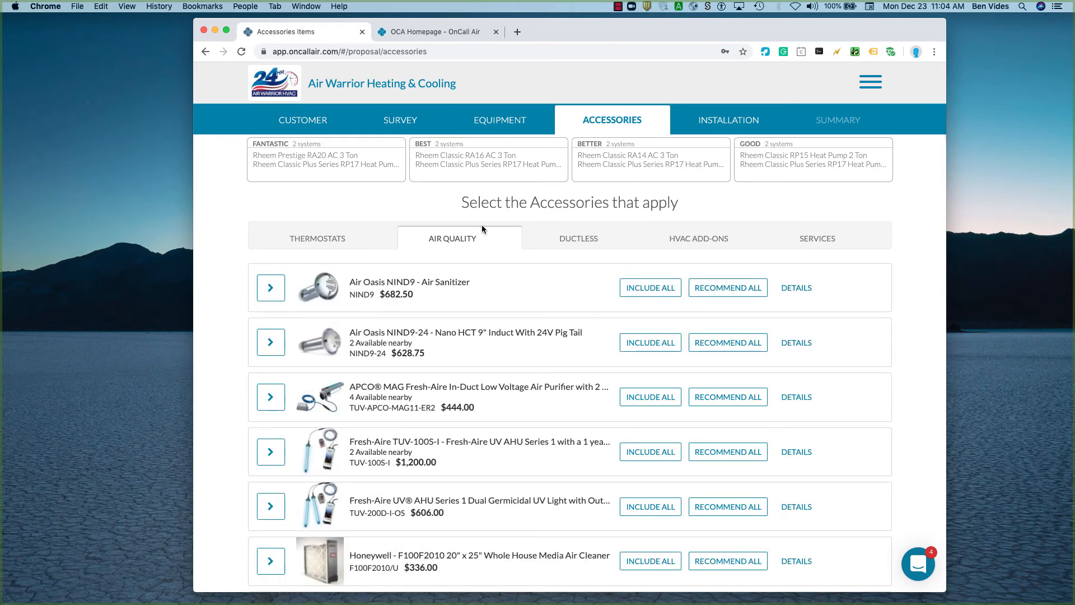
pyautogui.scroll(-10, 445, 392)
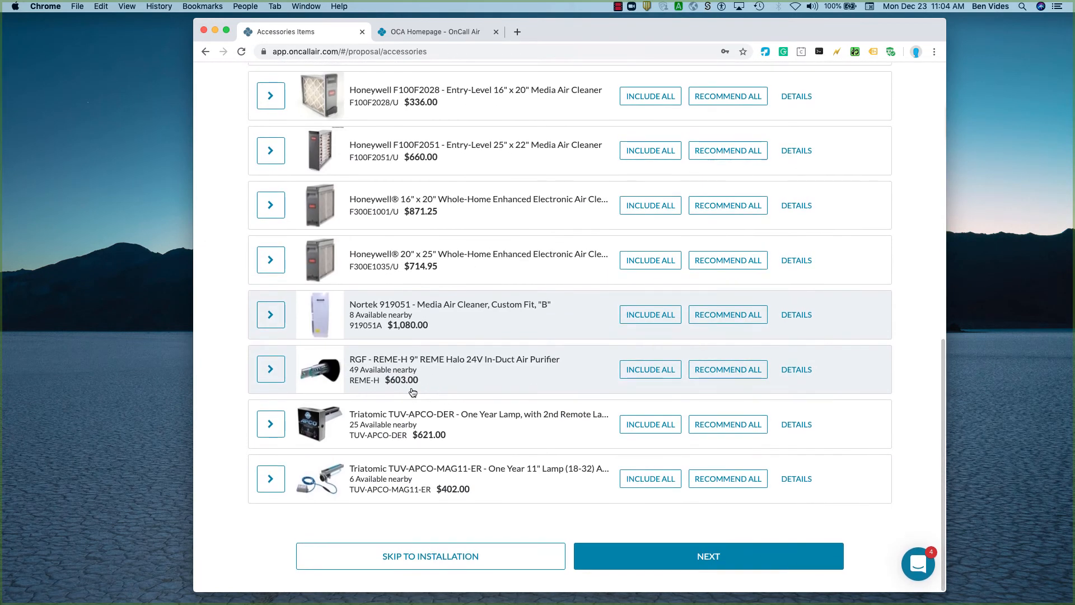
pyautogui.click(273, 372)
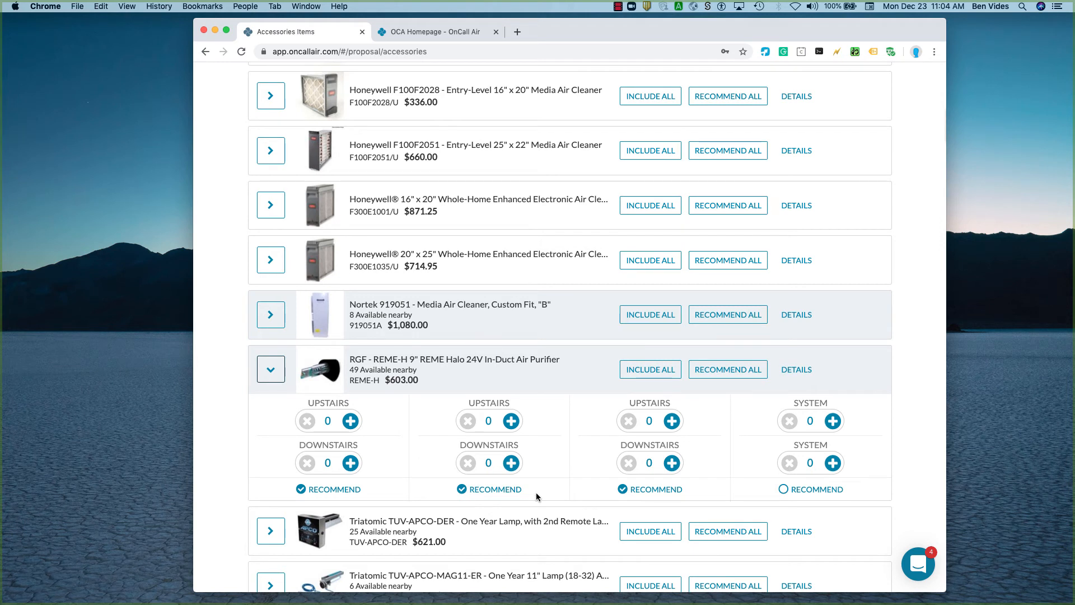
pyautogui.click(622, 489)
pyautogui.scroll(-5, 565, 495)
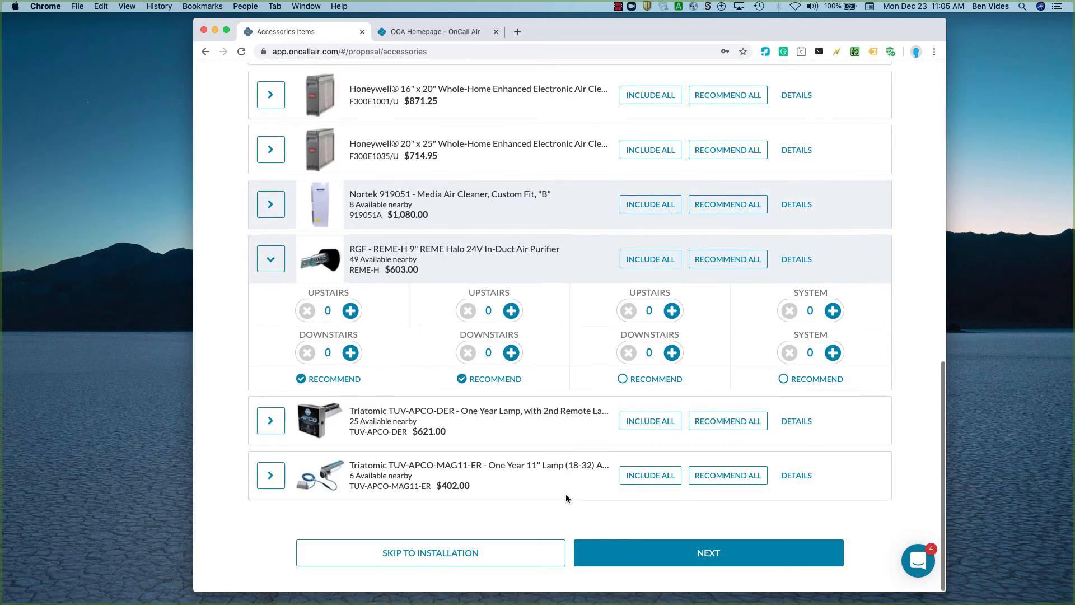
# Continue to HVAC Add-Ons and set the Fantastic proposal's Upstairs quantity of the American Red Cross smoke and CO detector to 6.
pyautogui.click(663, 555)
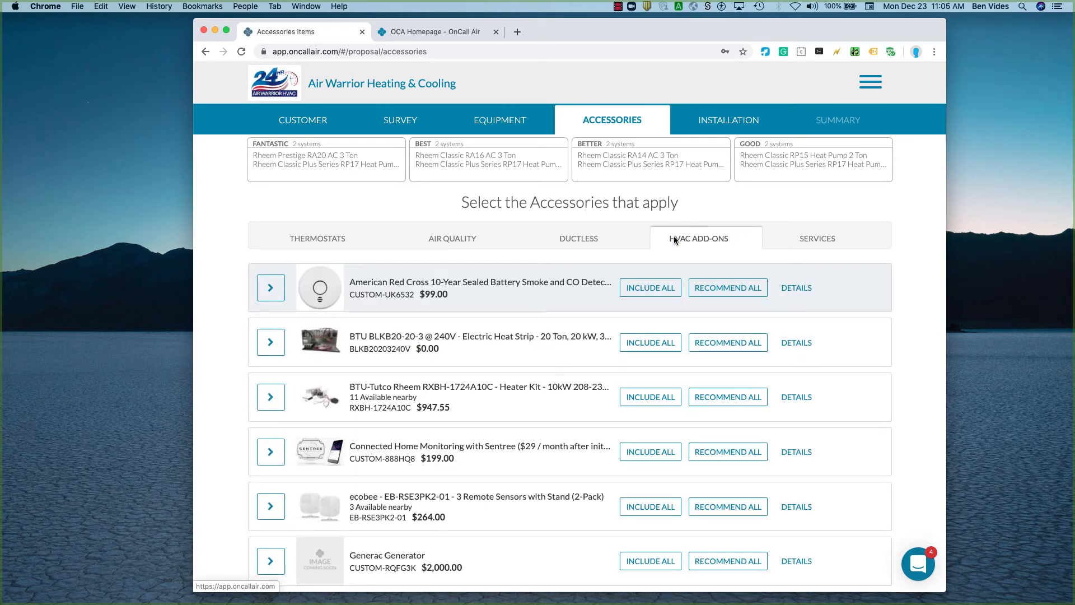
pyautogui.click(268, 290)
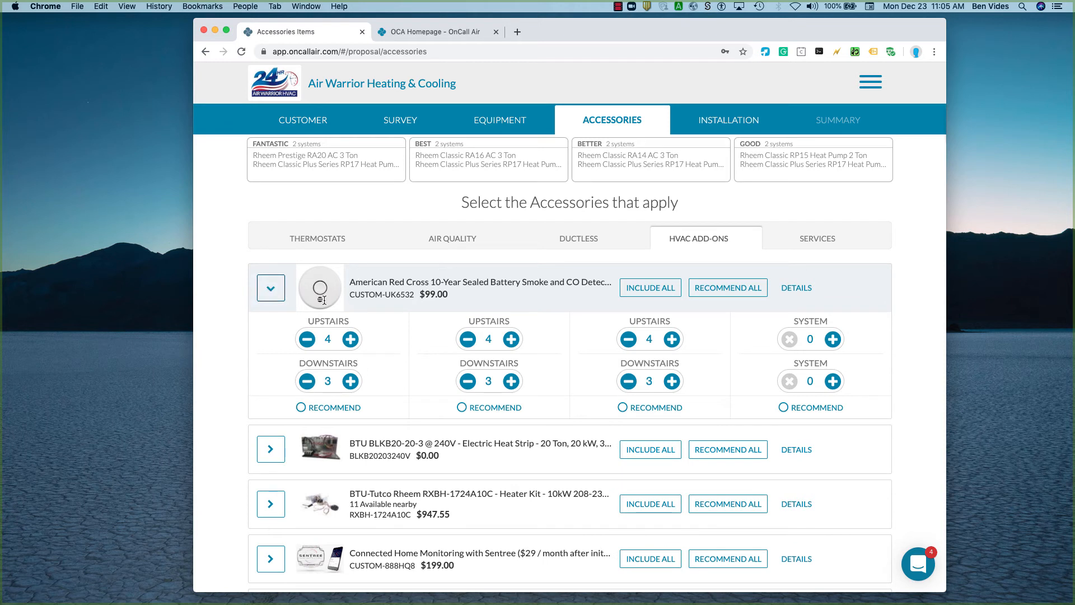
pyautogui.click(330, 339)
pyautogui.click(381, 341)
pyautogui.click(351, 340)
pyautogui.click(329, 341)
pyautogui.click(403, 346)
pyautogui.scroll(-1, 453, 347)
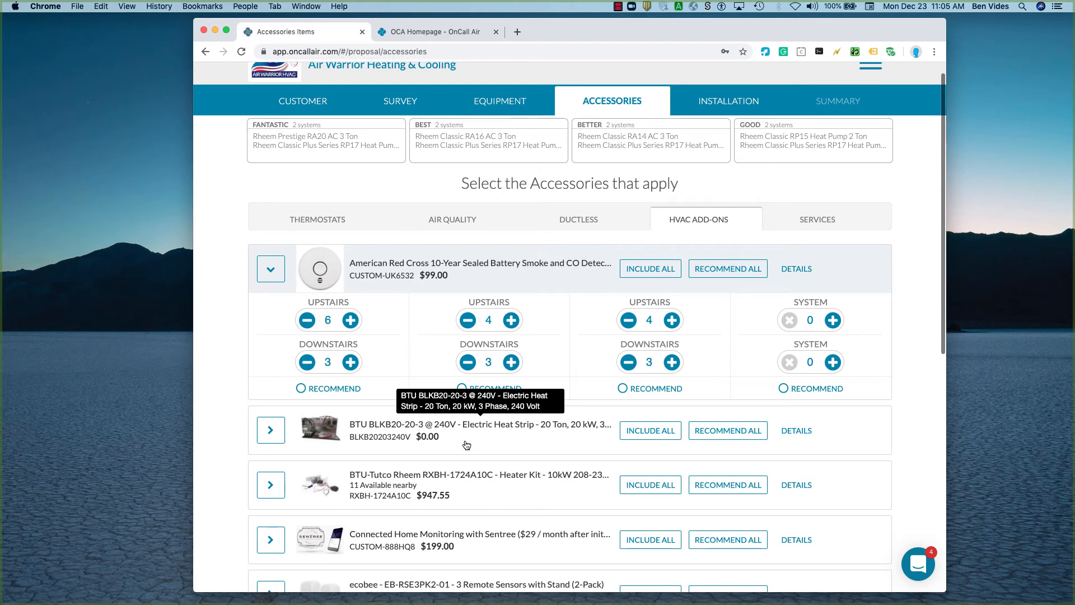
# Show the Services accessories and review the options and details of the Air Warrior HVAC Energy Efficiency Audit.
pyautogui.click(817, 217)
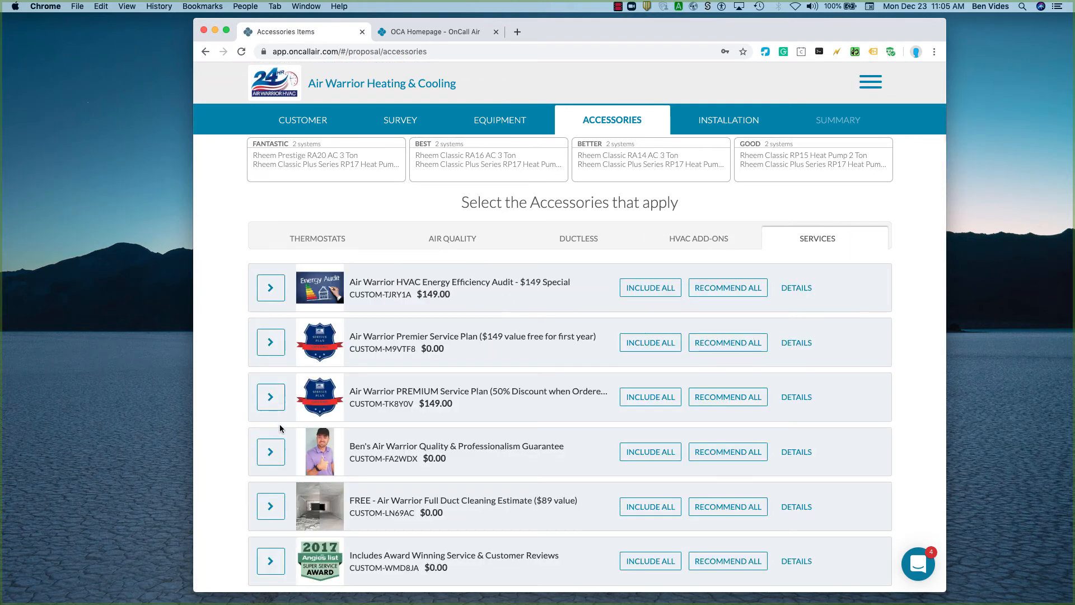
pyautogui.scroll(-3, 280, 429)
pyautogui.click(271, 210)
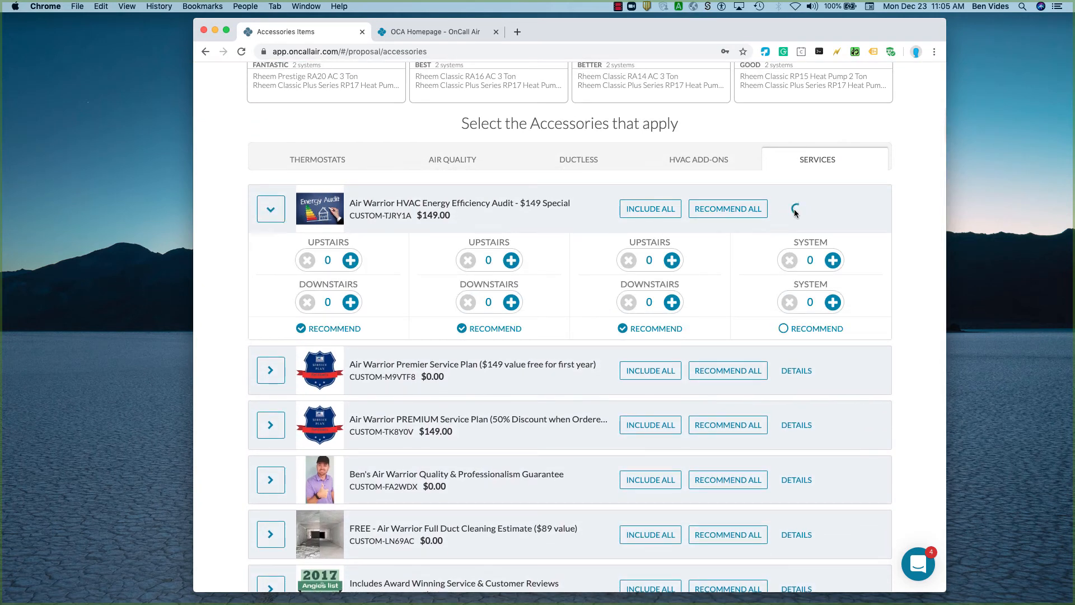
pyautogui.click(795, 210)
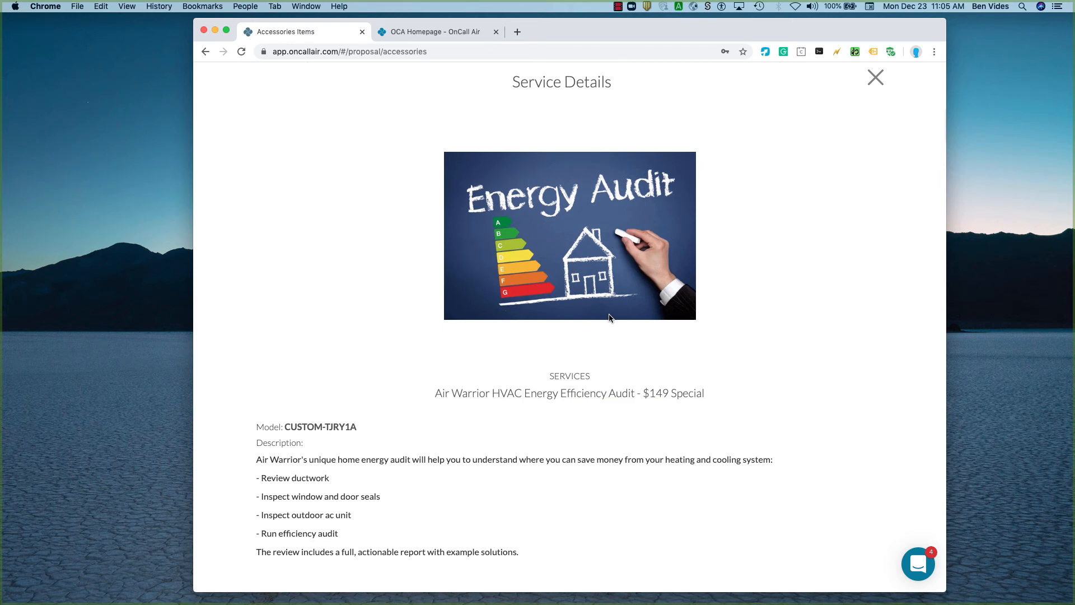
pyautogui.click(875, 77)
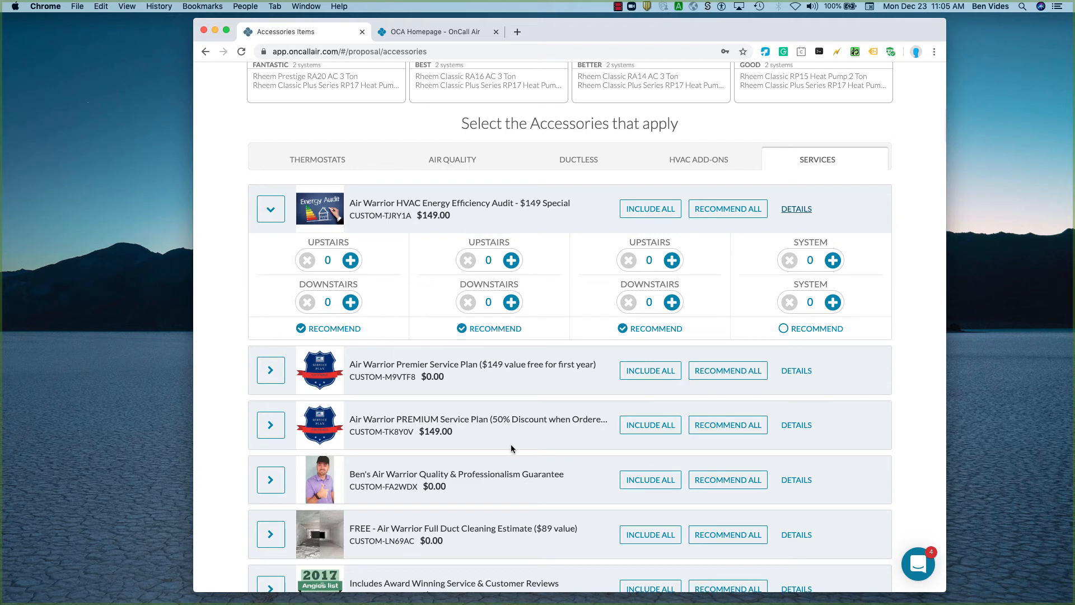
# Review the service details of the Air Warrior Quality & Professionalism Guarantee and close them.
pyautogui.scroll(-3, 511, 444)
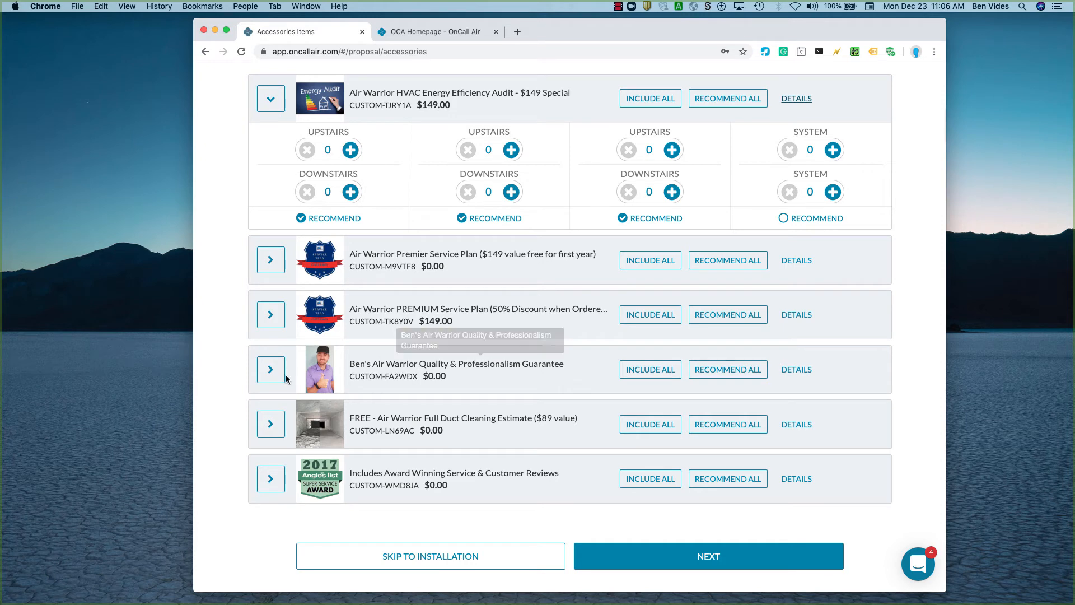
pyautogui.click(796, 370)
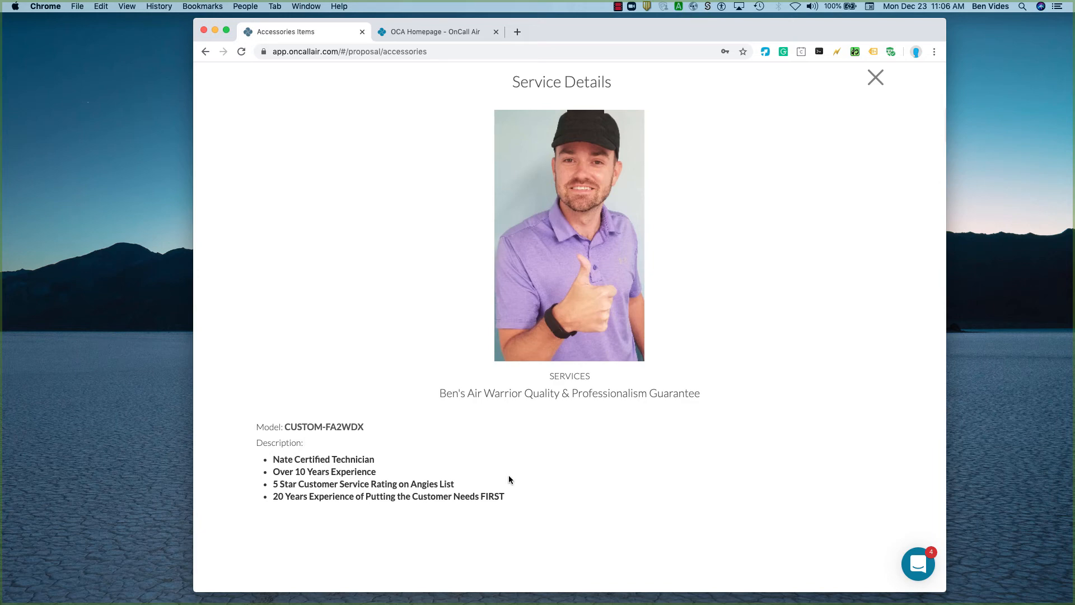
pyautogui.click(876, 77)
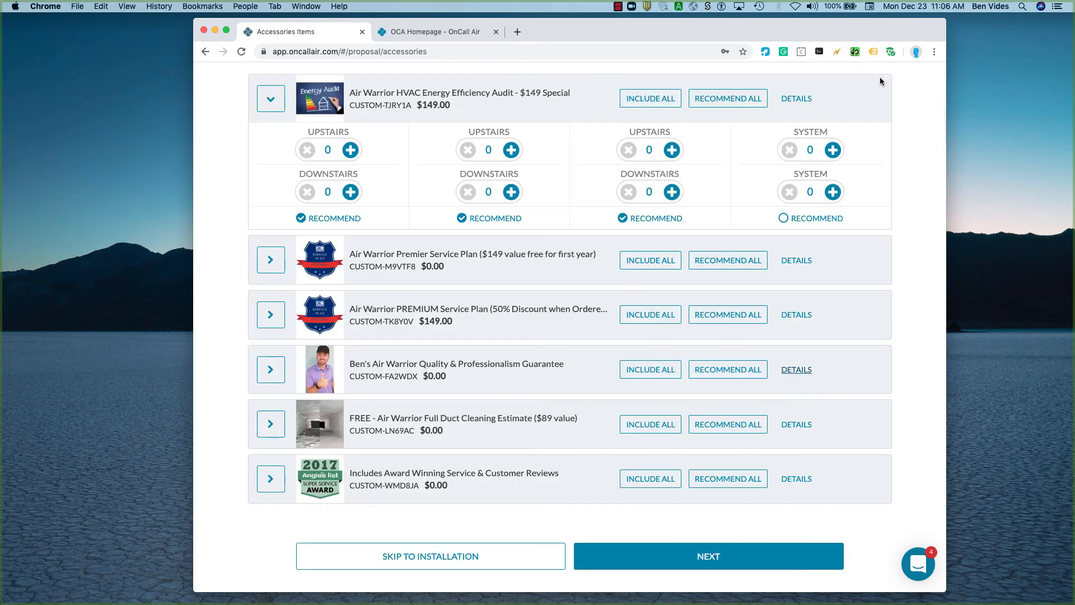
# Continue to Installation and examine the Ductwork category's tasks.
pyautogui.click(743, 562)
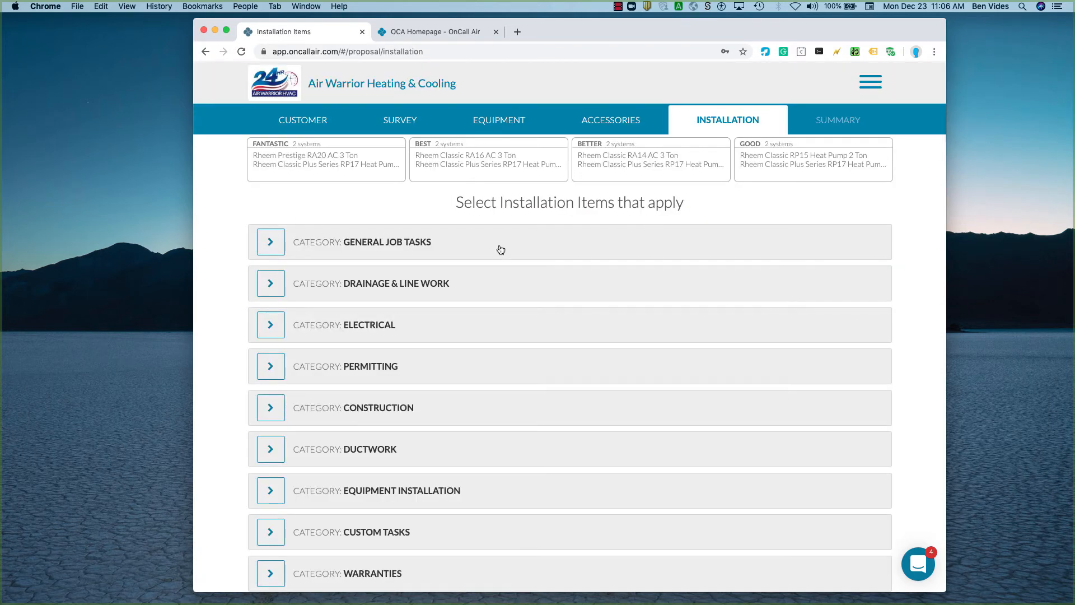
pyautogui.click(274, 449)
pyautogui.scroll(-4, 374, 442)
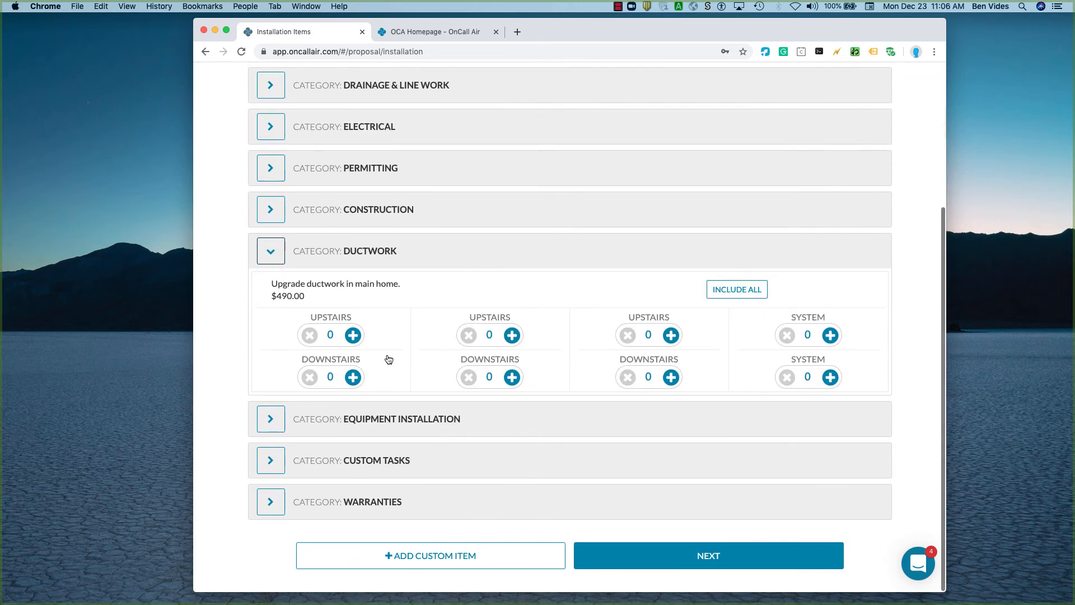
# In the Construction category, set the concrete pad replacement to 1 for the first system of all four proposals and view the post-installation checklist item.
pyautogui.click(270, 211)
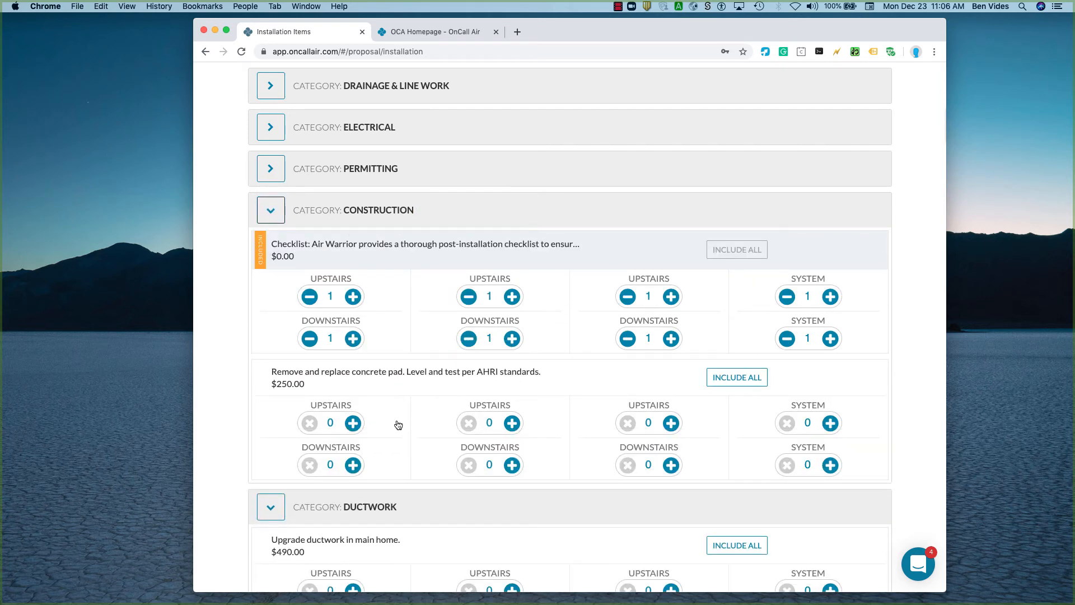
pyautogui.click(353, 422)
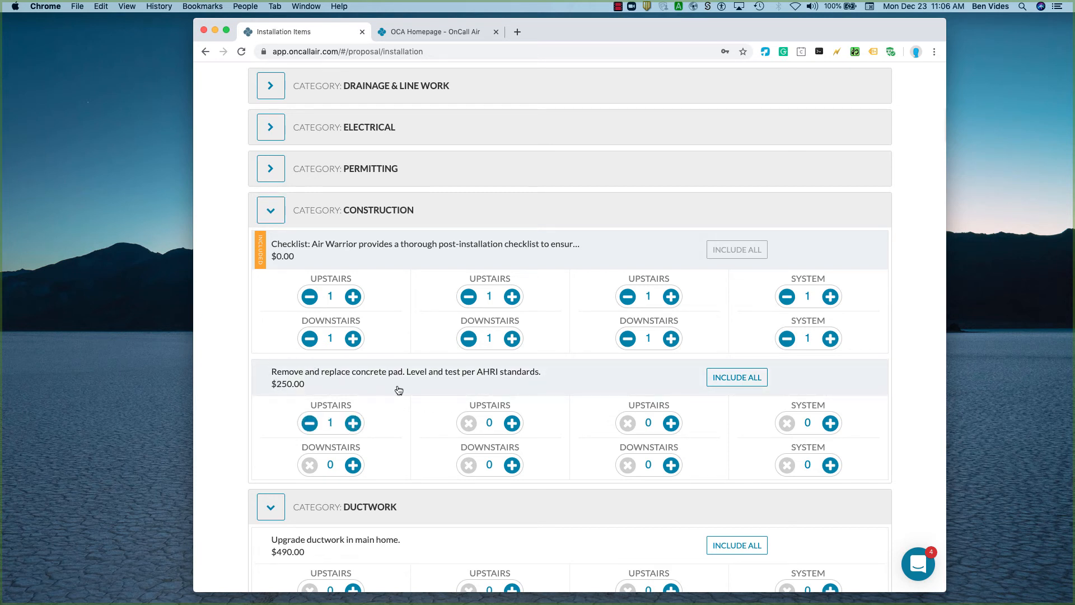
pyautogui.click(511, 423)
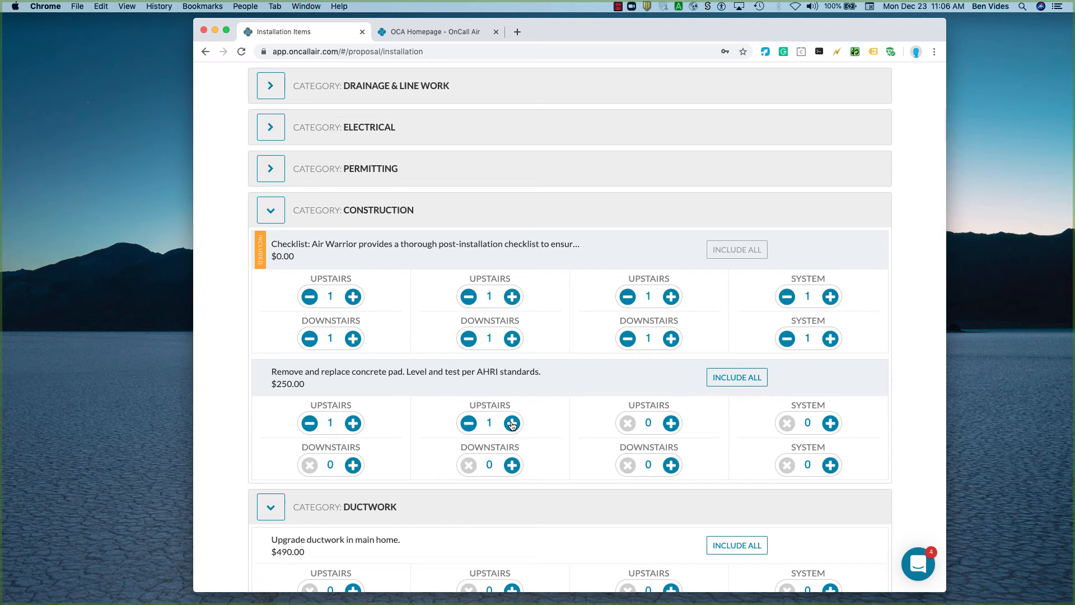
pyautogui.click(670, 422)
pyautogui.click(830, 424)
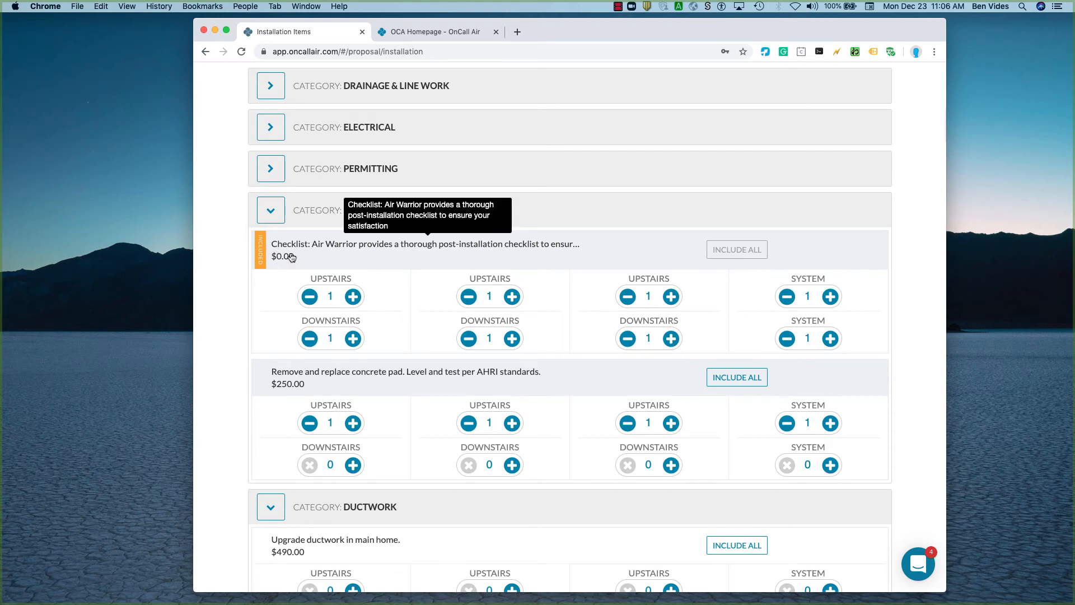
pyautogui.scroll(5, 314, 259)
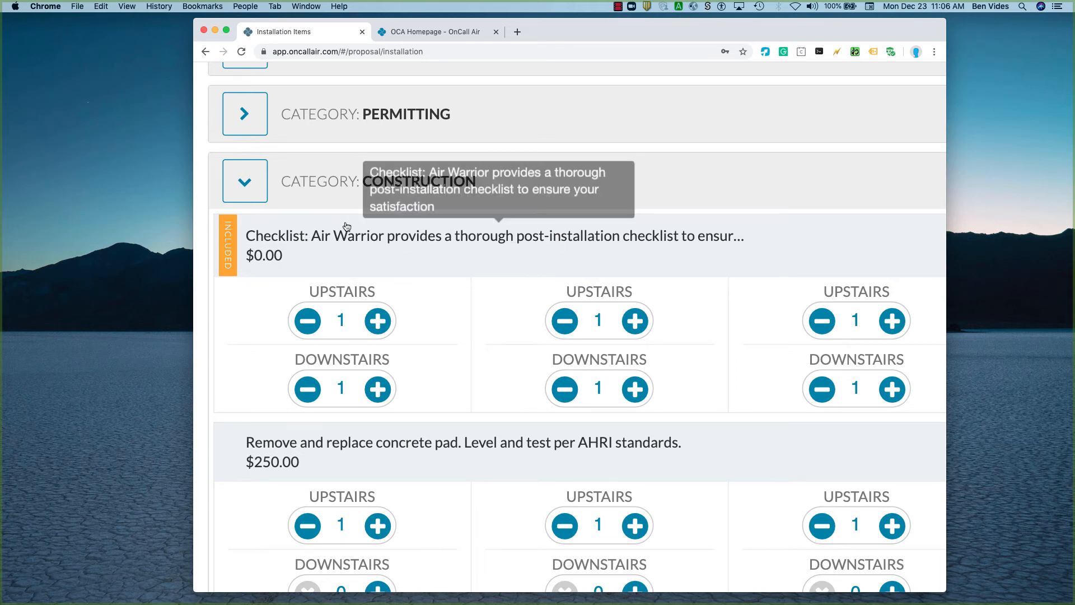
pyautogui.scroll(-5, 347, 227)
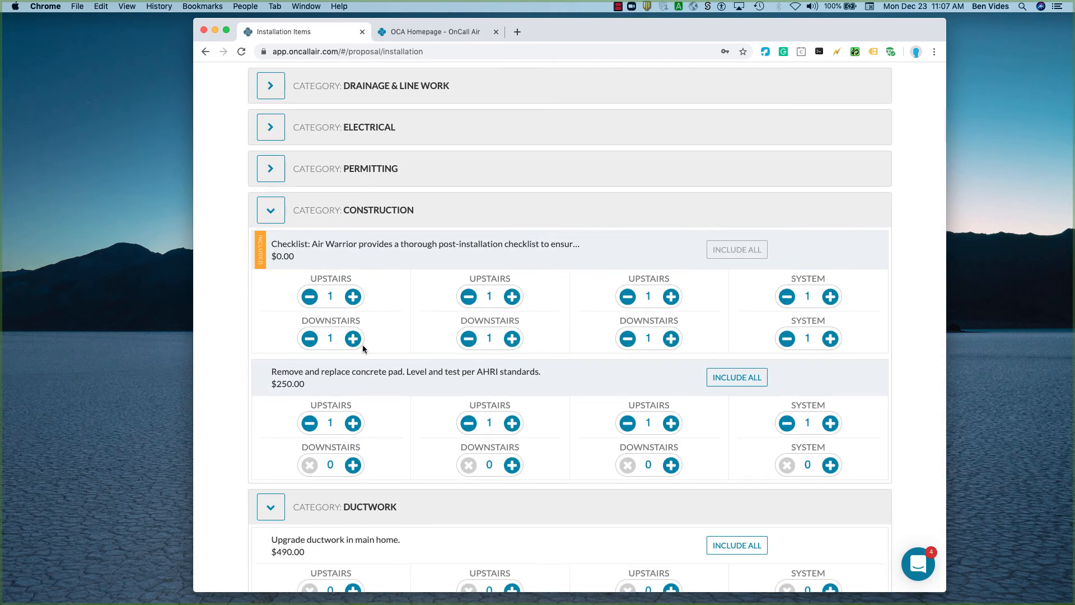
# Add a custom installation item named "Subcontract licensed electrician for upgrade" with a cost of 300 and save it.
pyautogui.scroll(-5, 363, 349)
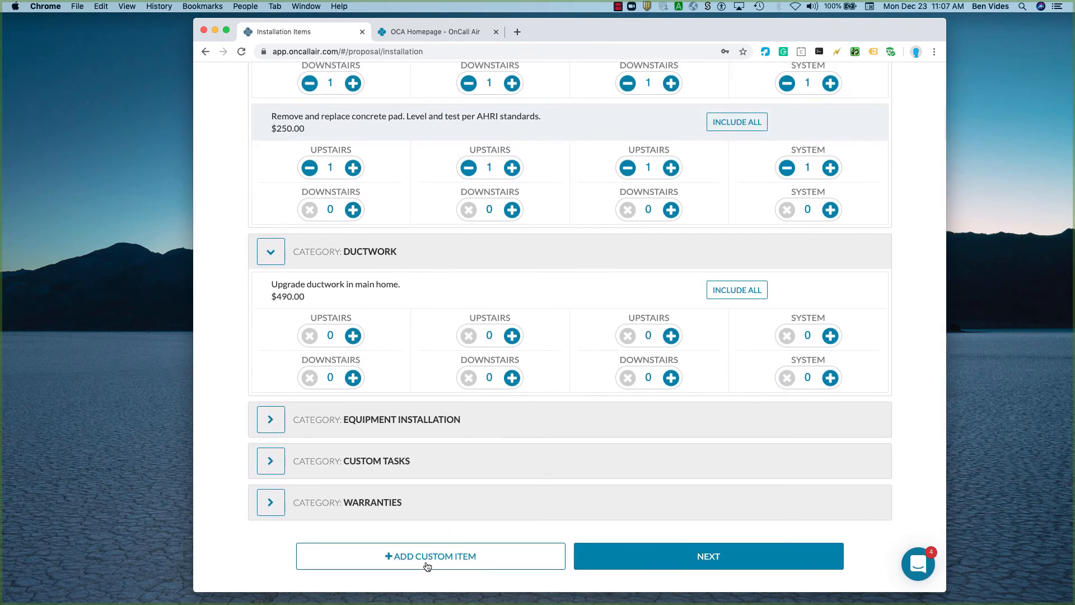
pyautogui.click(446, 561)
pyautogui.click(552, 167)
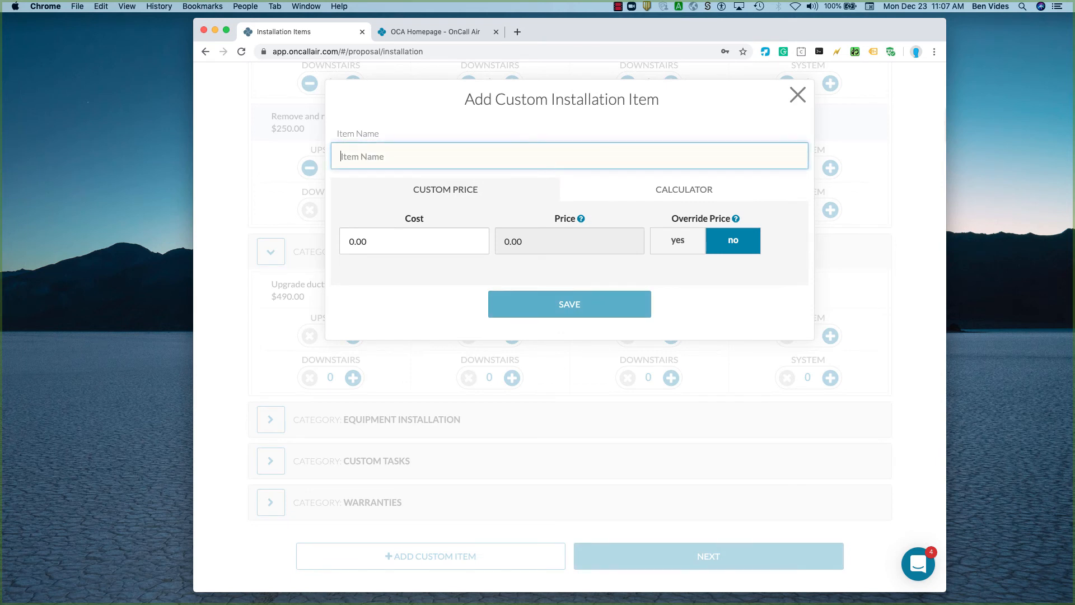
pyautogui.write('Subcontract licensed electrician for')
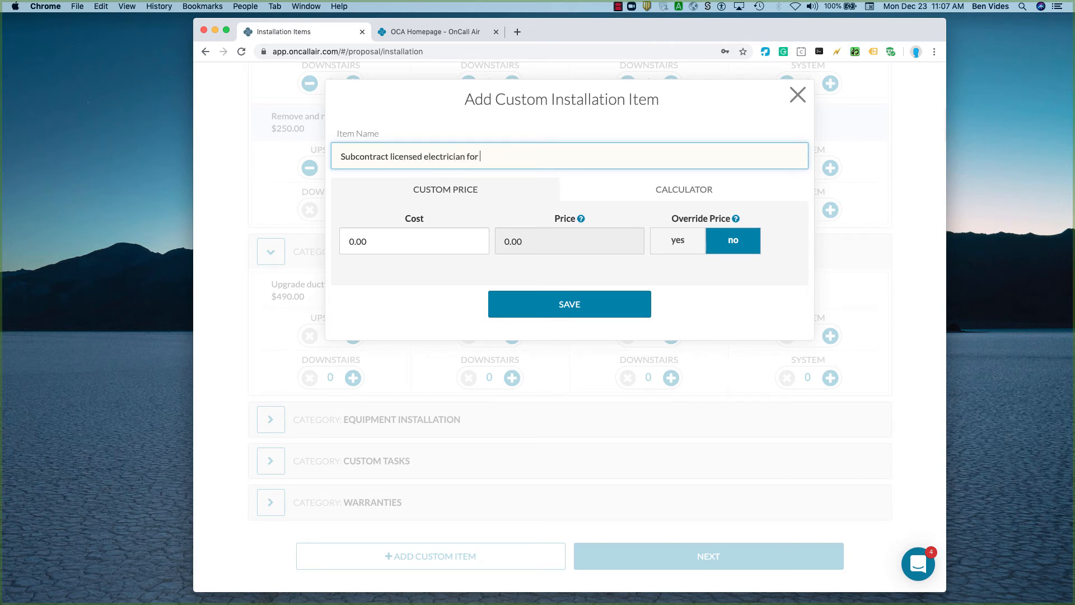
pyautogui.write('upgrade')
pyautogui.press('Tab')
pyautogui.press('Tab')
pyautogui.press('Tab')
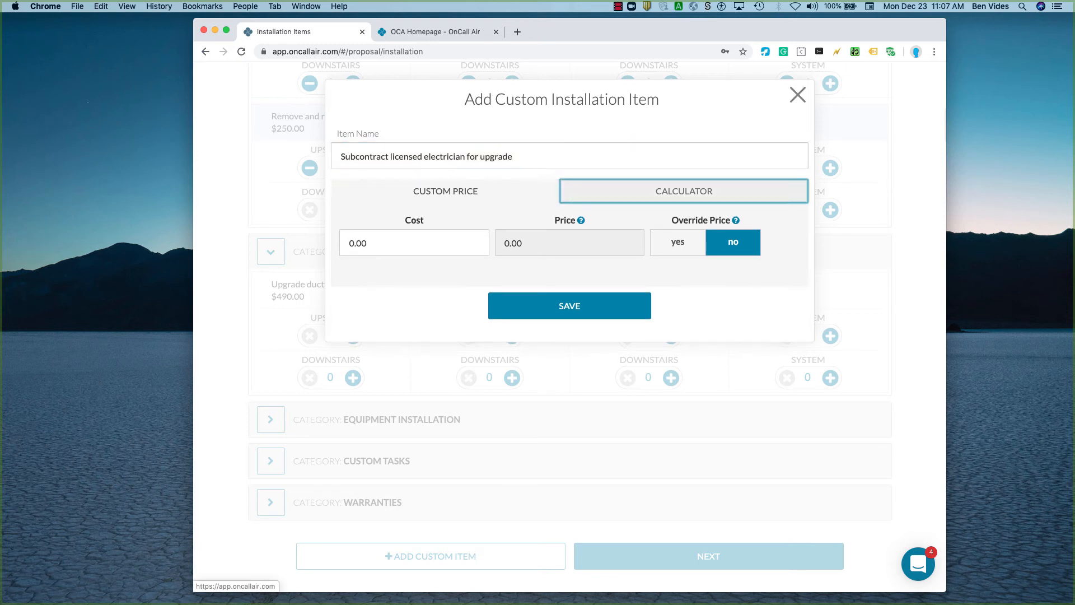
pyautogui.write('300')
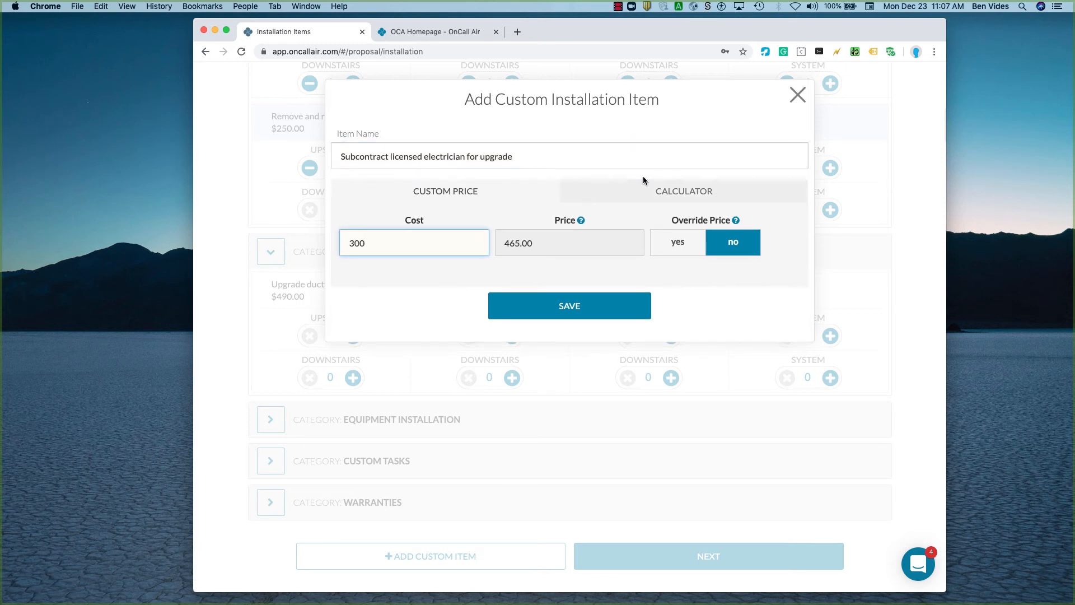
pyautogui.click(561, 305)
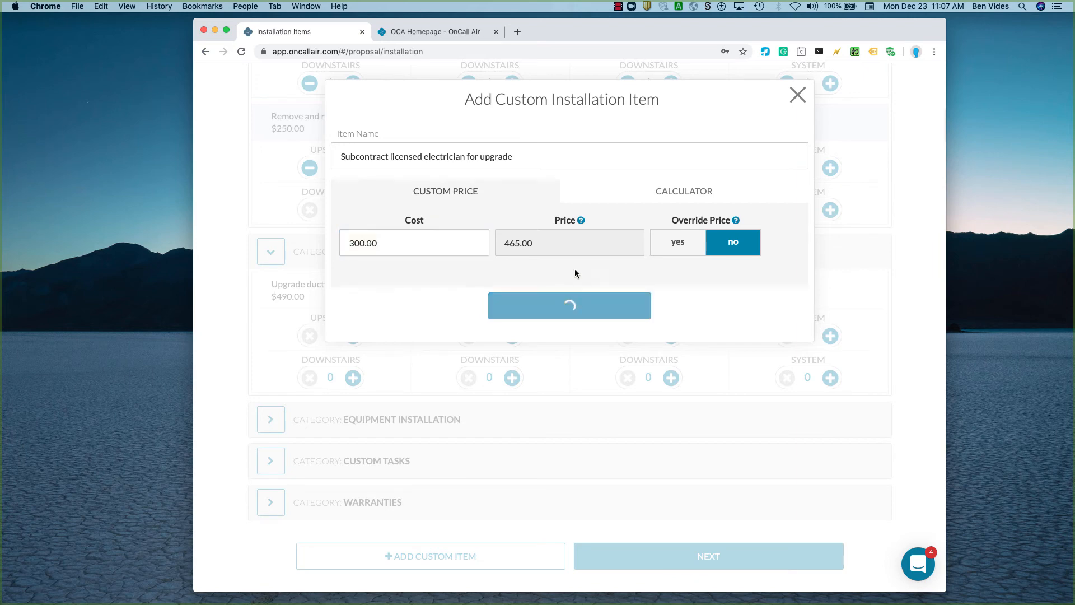
# Set the custom electrician task to 1 for the first proposal's Upstairs system, check the Custom Tasks category, and continue to the Summary.
pyautogui.click(353, 554)
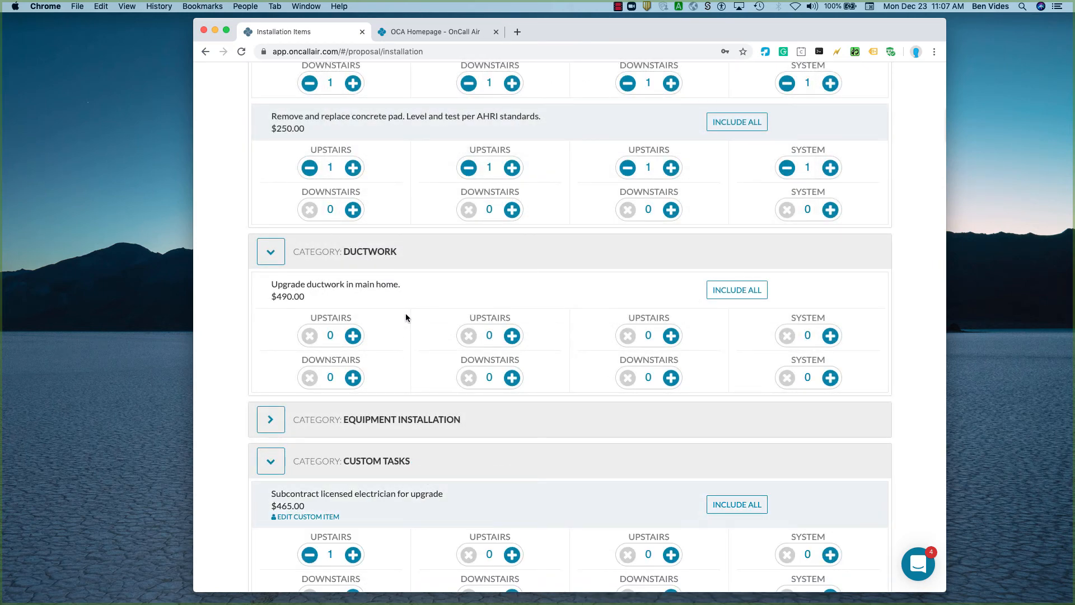
pyautogui.scroll(5, 412, 309)
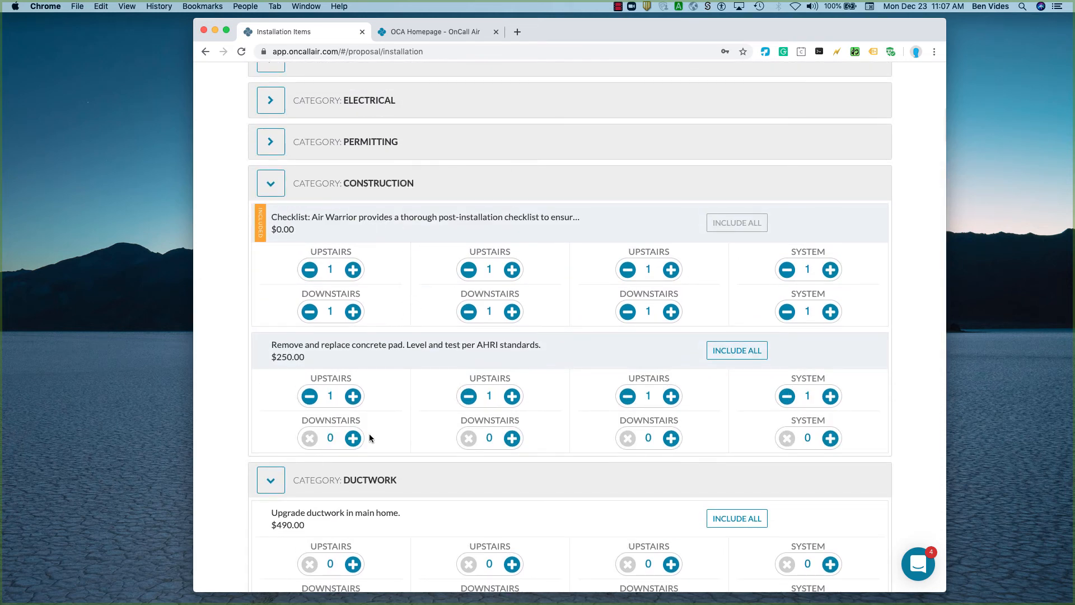
pyautogui.scroll(-5, 370, 437)
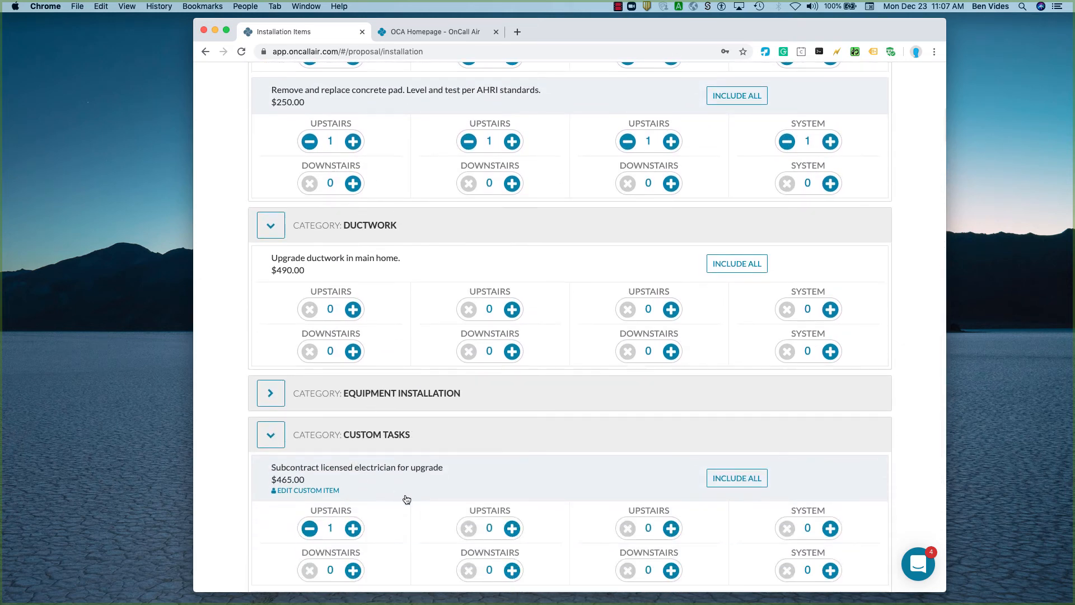
pyautogui.scroll(-3, 403, 364)
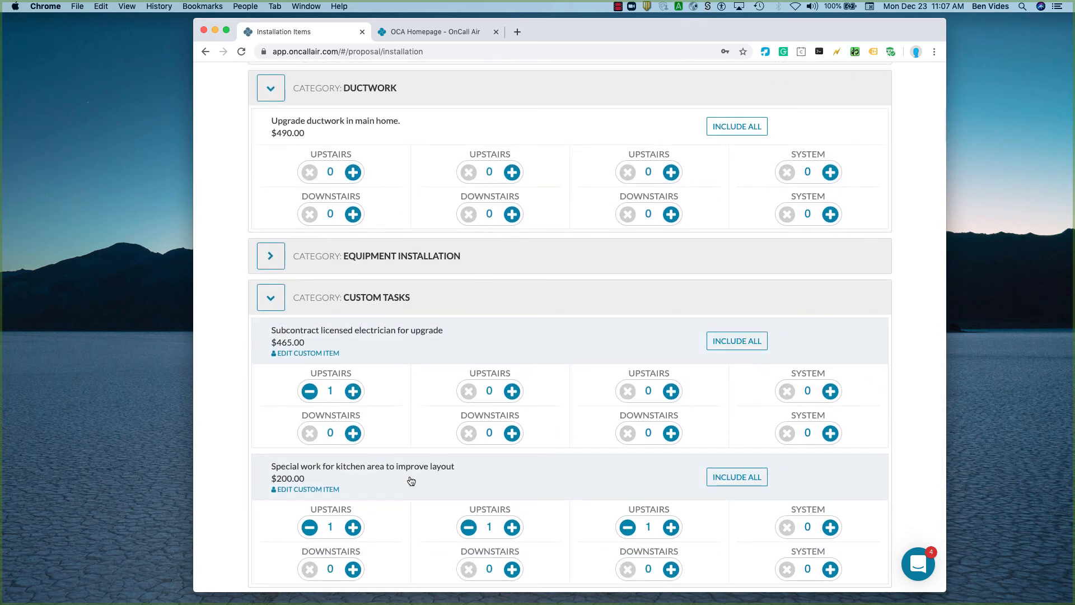
pyautogui.scroll(-2, 412, 480)
pyautogui.click(660, 556)
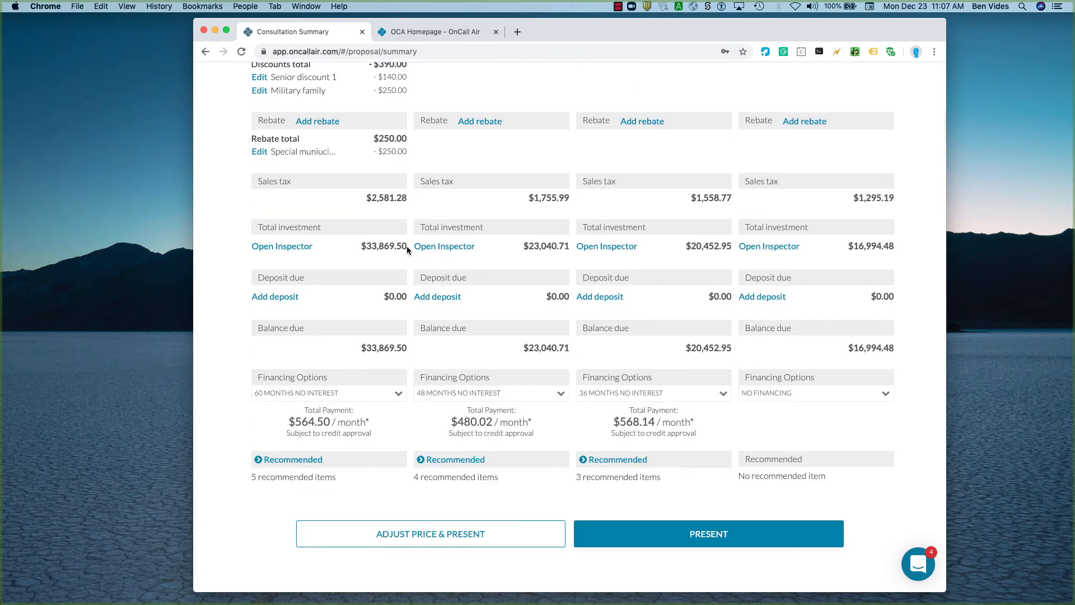
# Review the consultation summary's costs, discounts and totals, including the accessories of the Fantastic proposal's Upstairs system.
pyautogui.scroll(10, 407, 247)
pyautogui.scroll(-1, 322, 431)
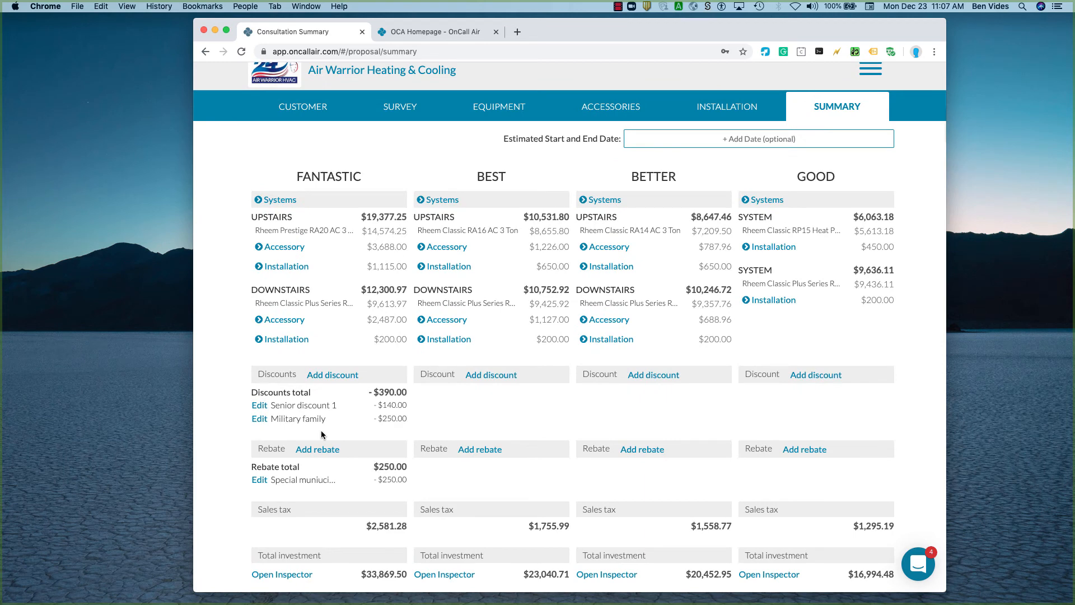
pyautogui.scroll(-3, 321, 430)
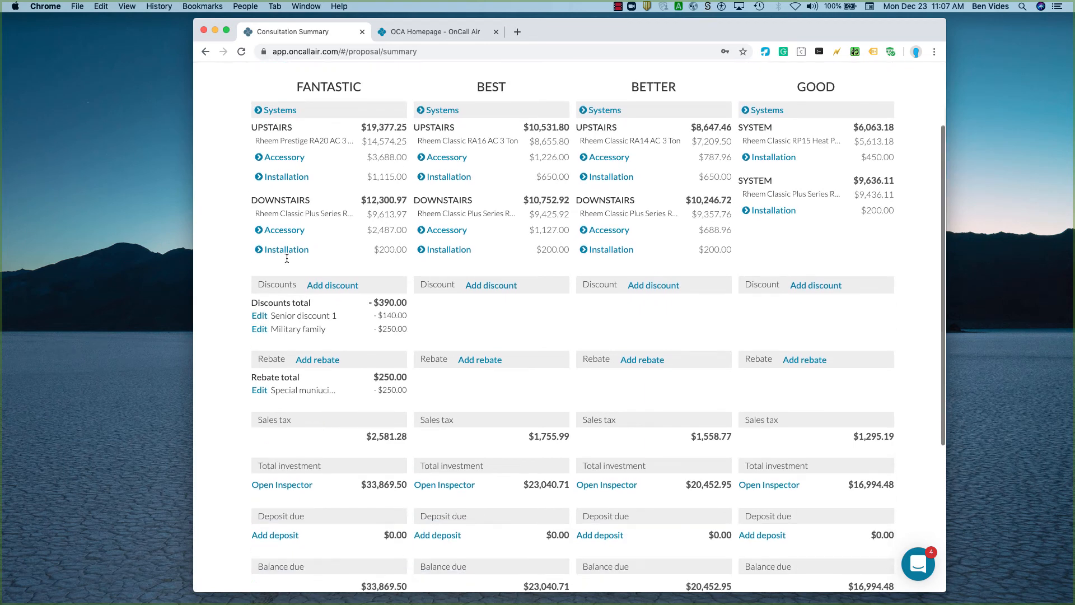
pyautogui.click(270, 157)
pyautogui.click(268, 157)
pyautogui.scroll(-3, 364, 412)
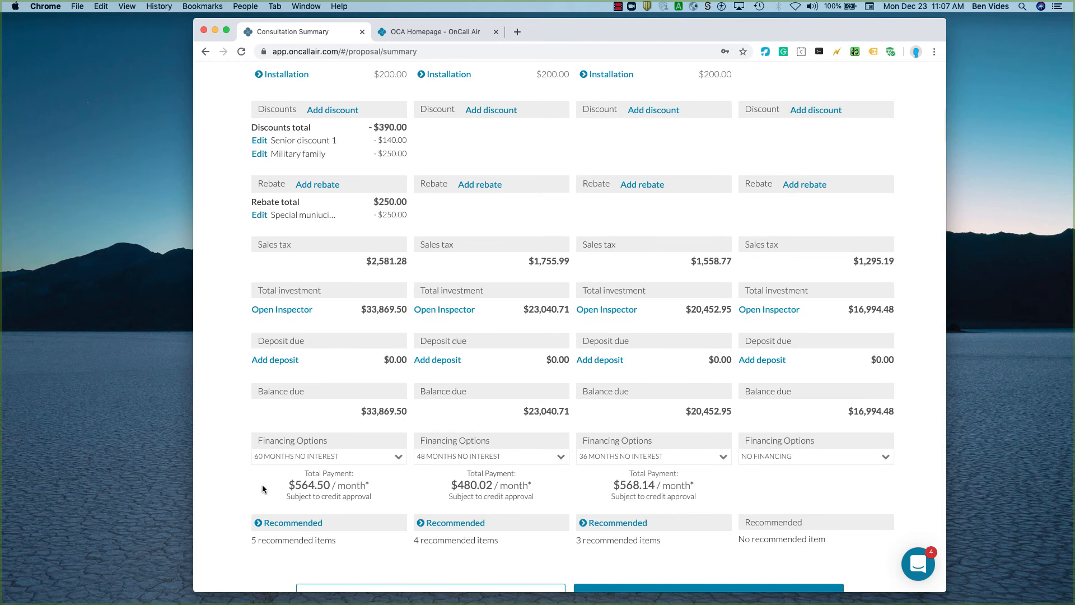
# Switch the Fantastic proposal's financing to No Financing and back to 60 Months No Interest.
pyautogui.click(339, 456)
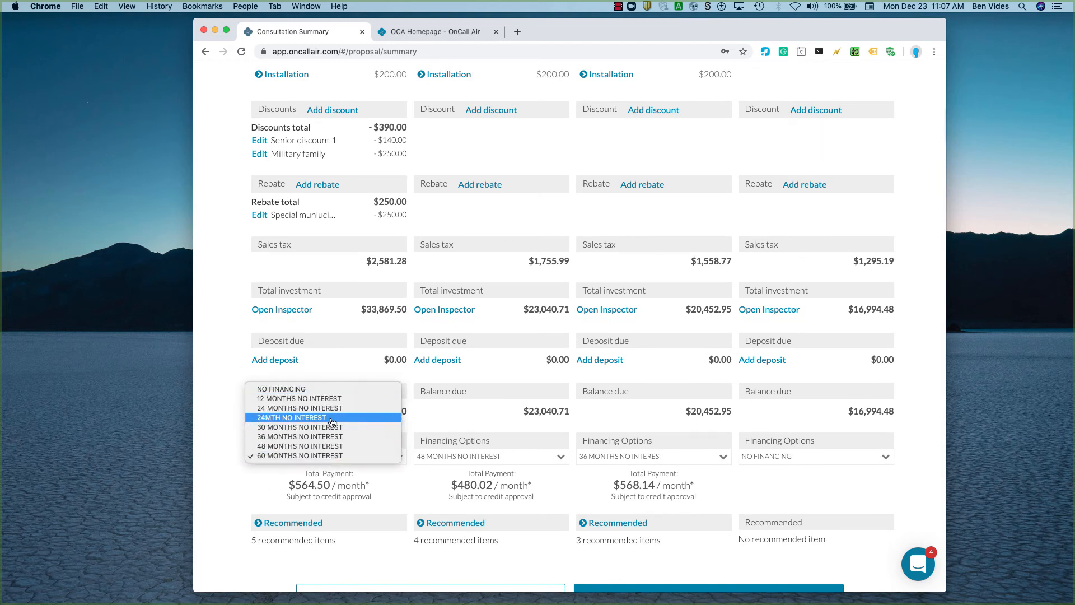
pyautogui.click(334, 389)
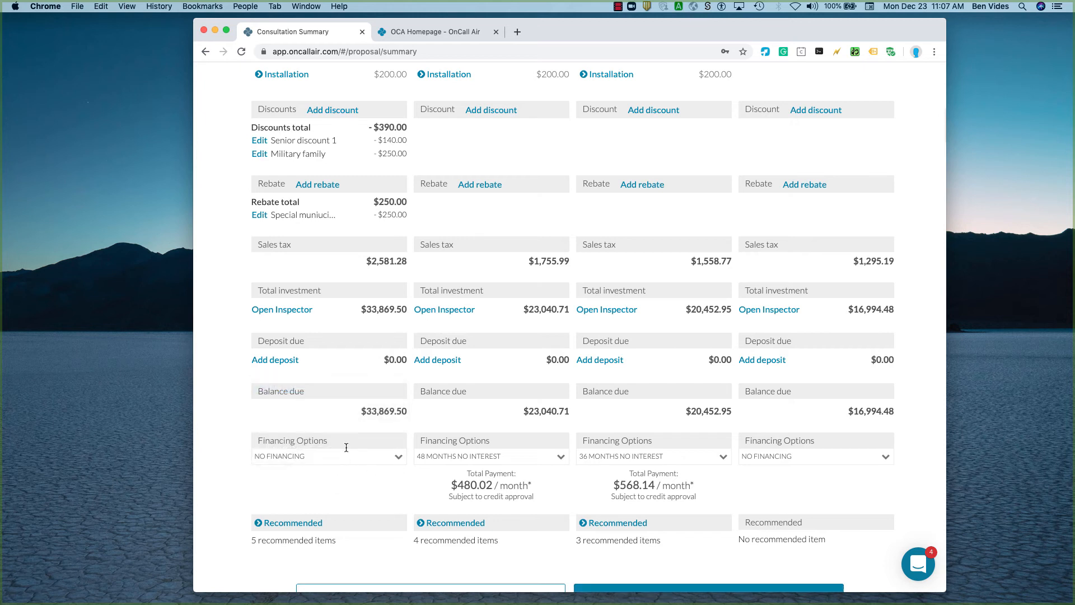
pyautogui.click(388, 461)
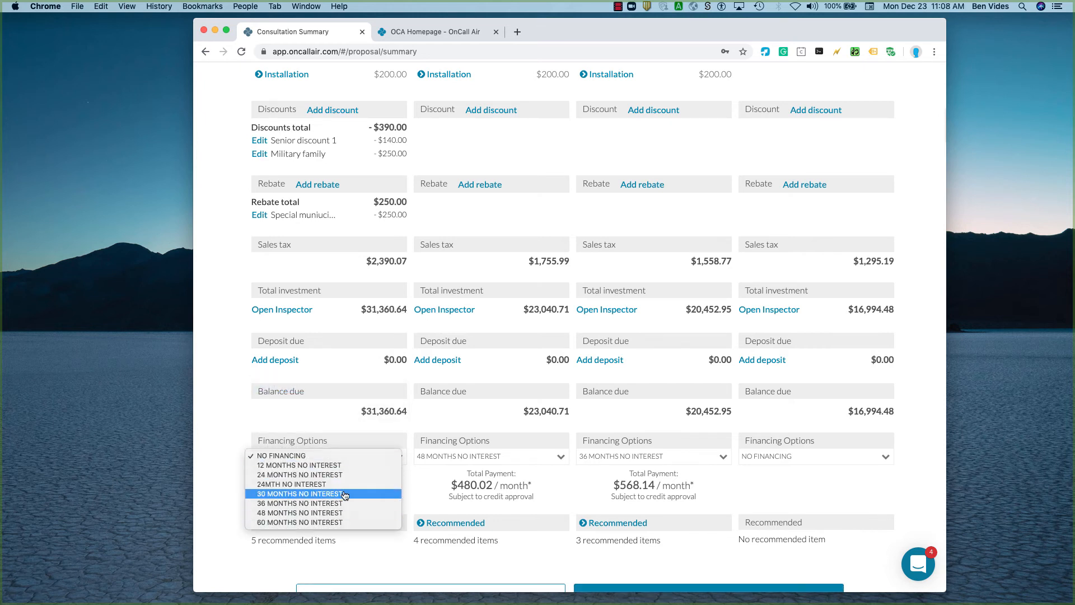
pyautogui.click(342, 521)
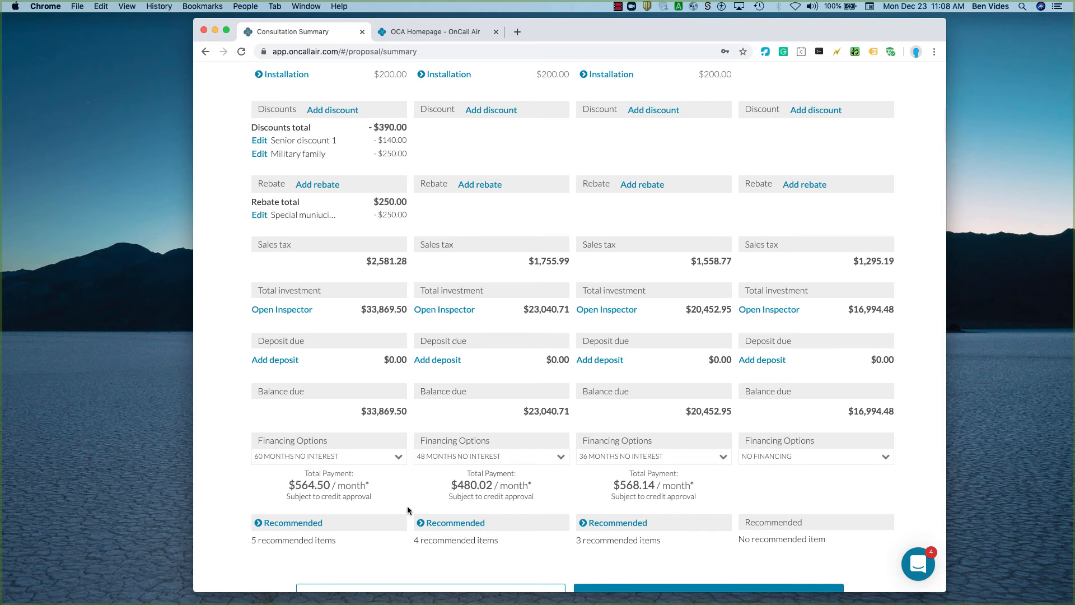
# Examine the price adjustment form for the four proposals, close it without saving, and look over the summary again.
pyautogui.scroll(-2, 407, 509)
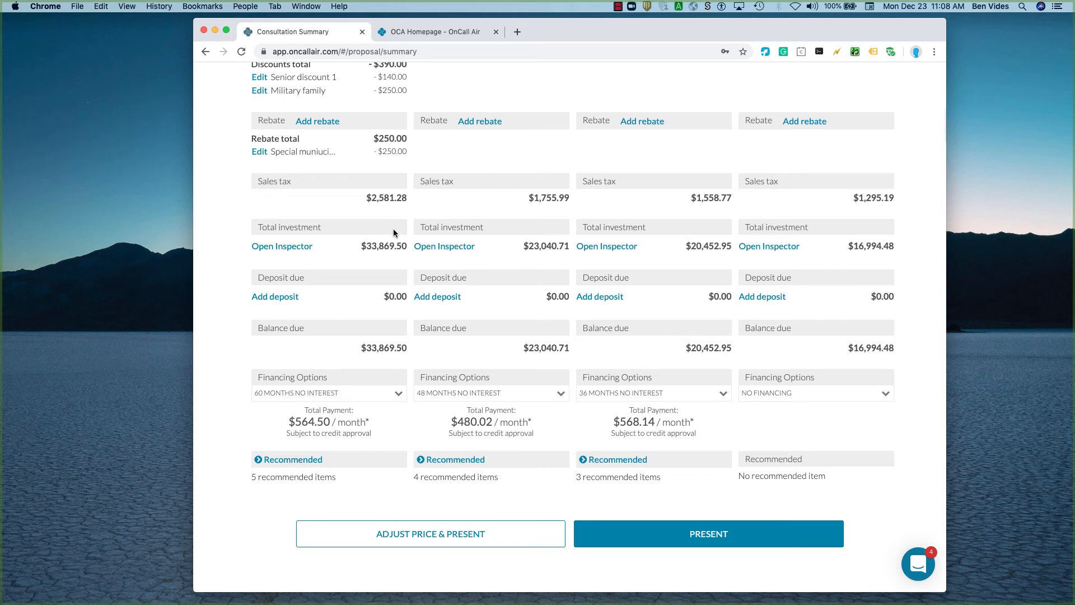
pyautogui.click(424, 537)
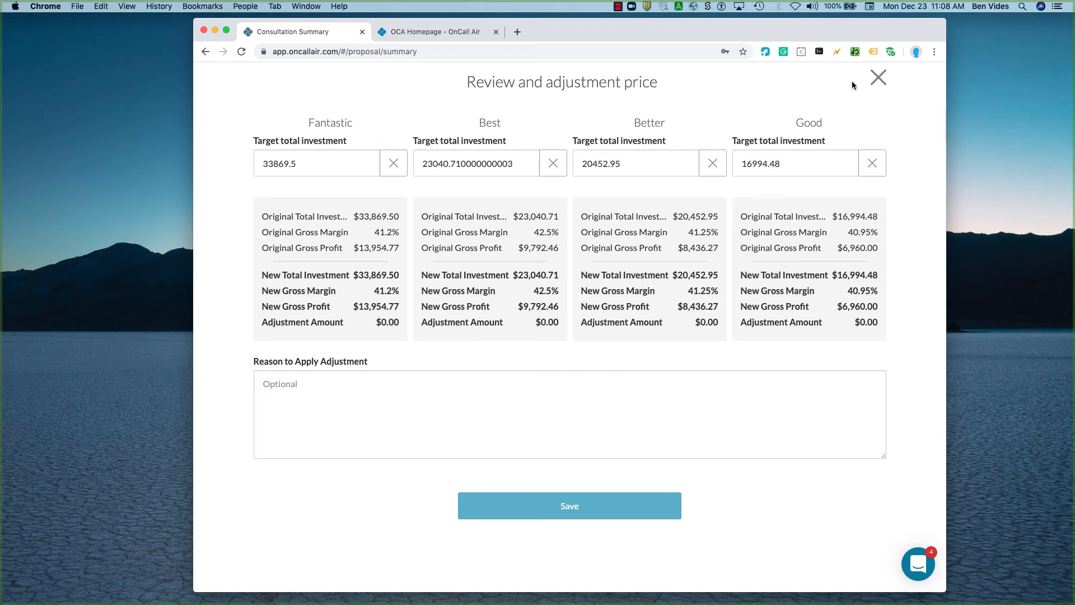
pyautogui.click(878, 78)
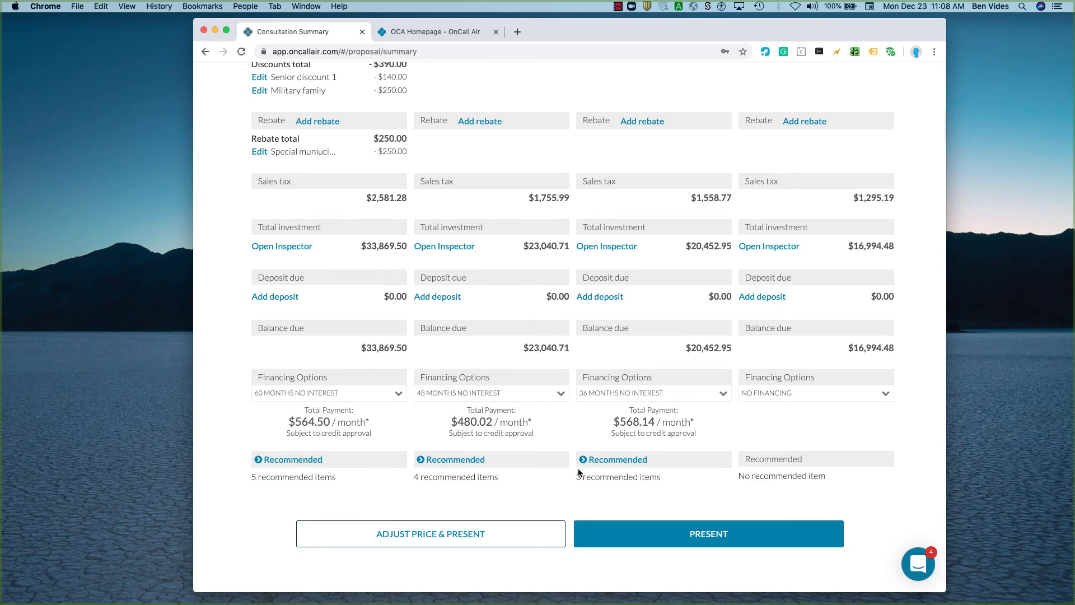
pyautogui.scroll(10, 642, 489)
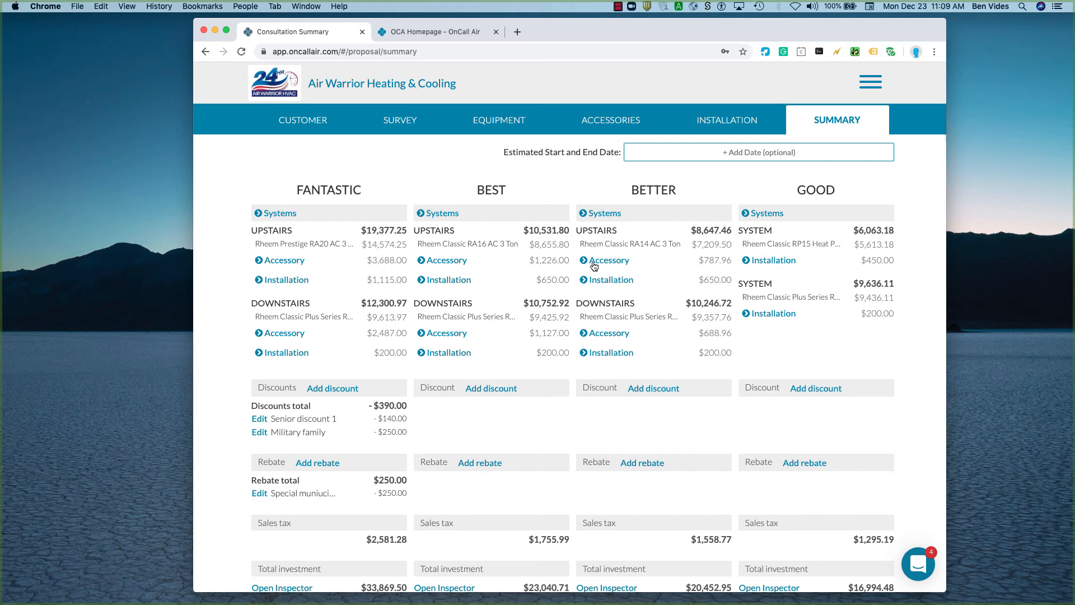
pyautogui.scroll(-6, 645, 451)
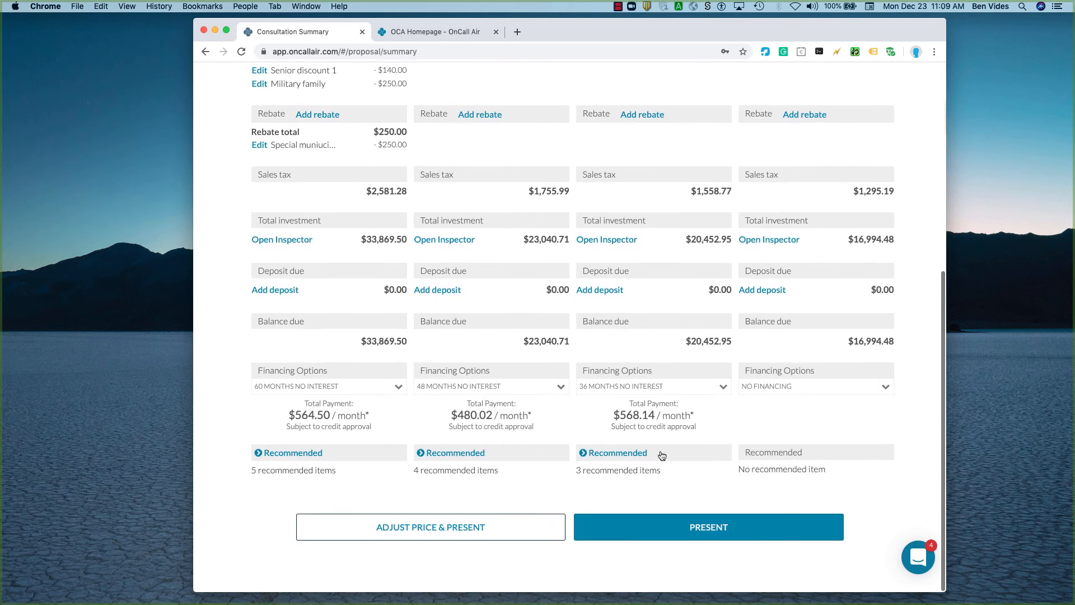
# Present the consultation without price adjustments and compare the four proposals side by side.
pyautogui.click(692, 535)
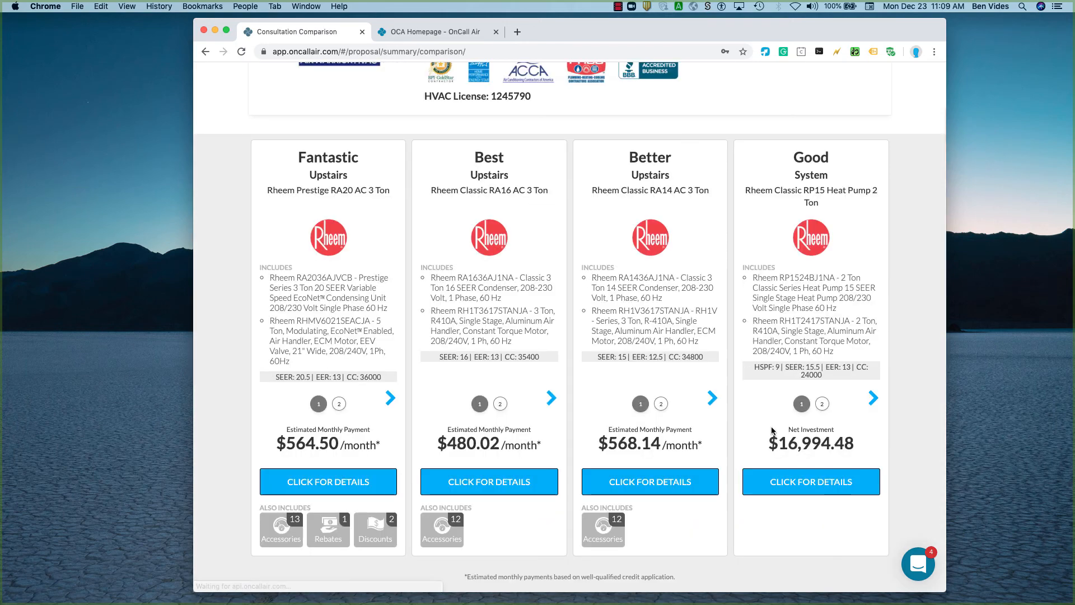
pyautogui.scroll(4, 686, 307)
pyautogui.scroll(-4, 685, 307)
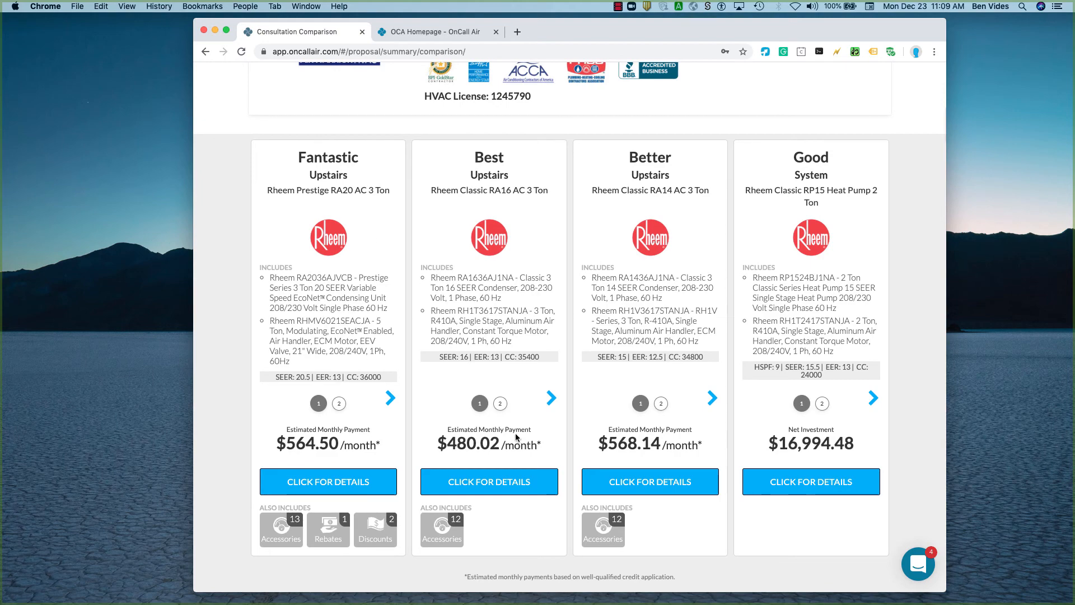
# View the Fantastic proposal's details, examine the Upstairs system's included items, and close the details.
pyautogui.click(367, 479)
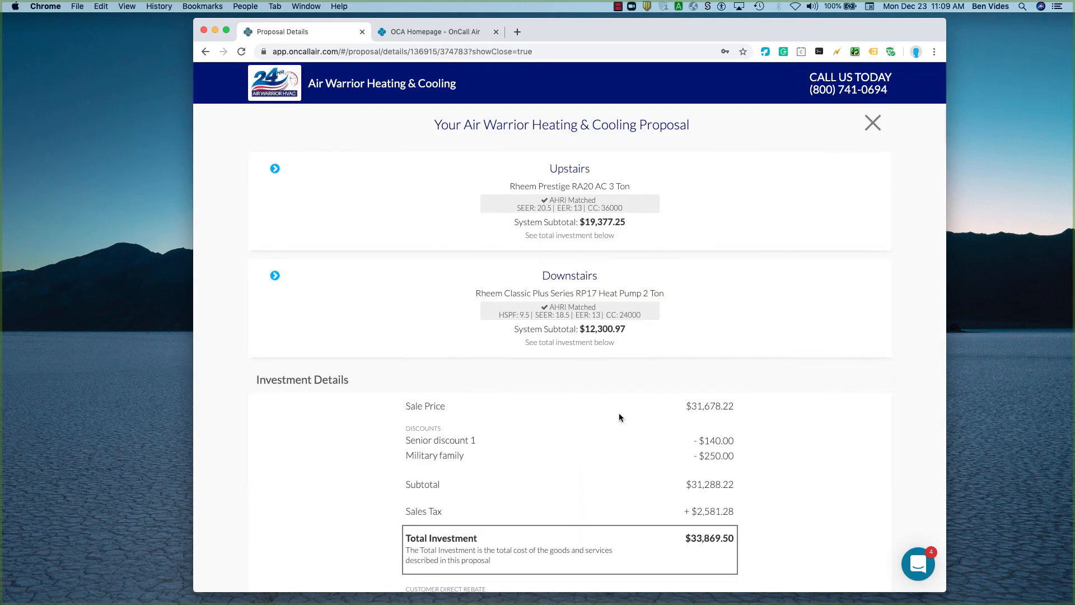
pyautogui.scroll(-1, 585, 512)
pyautogui.click(628, 367)
pyautogui.scroll(-14, 660, 485)
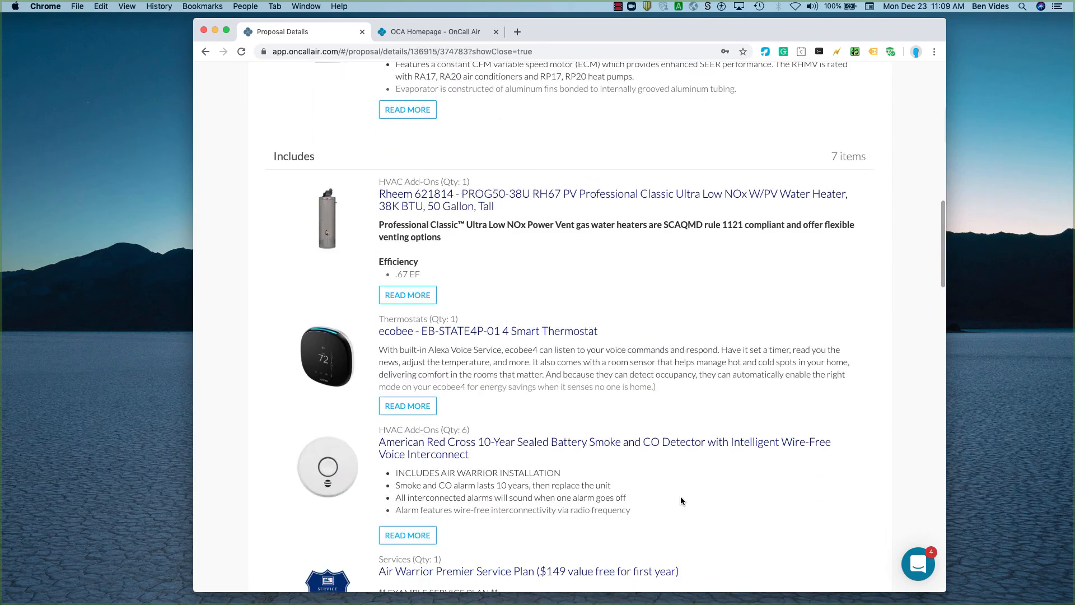
pyautogui.scroll(15, 680, 496)
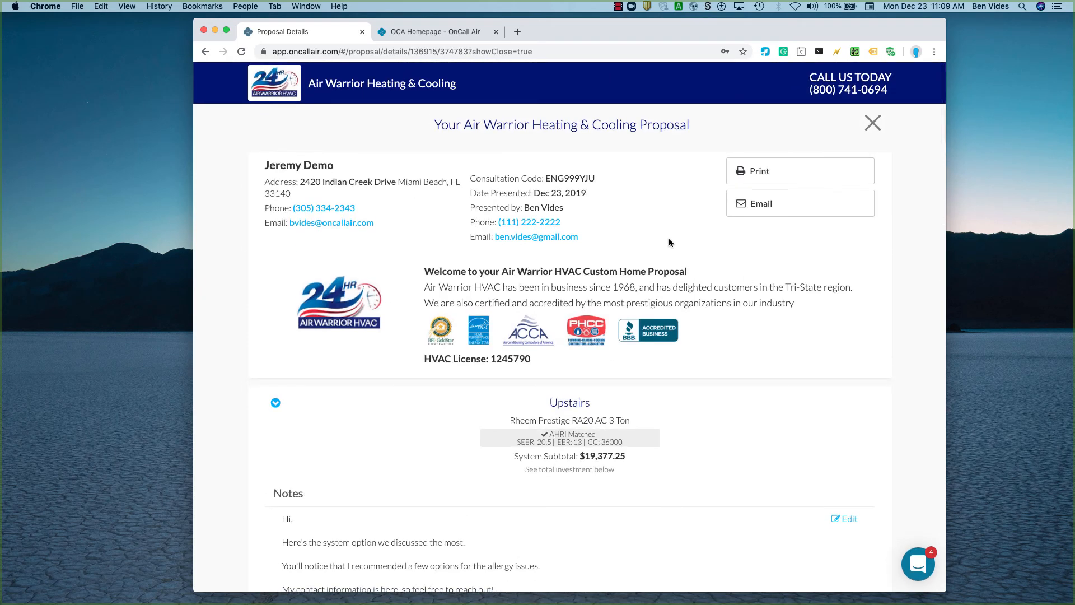
pyautogui.click(873, 125)
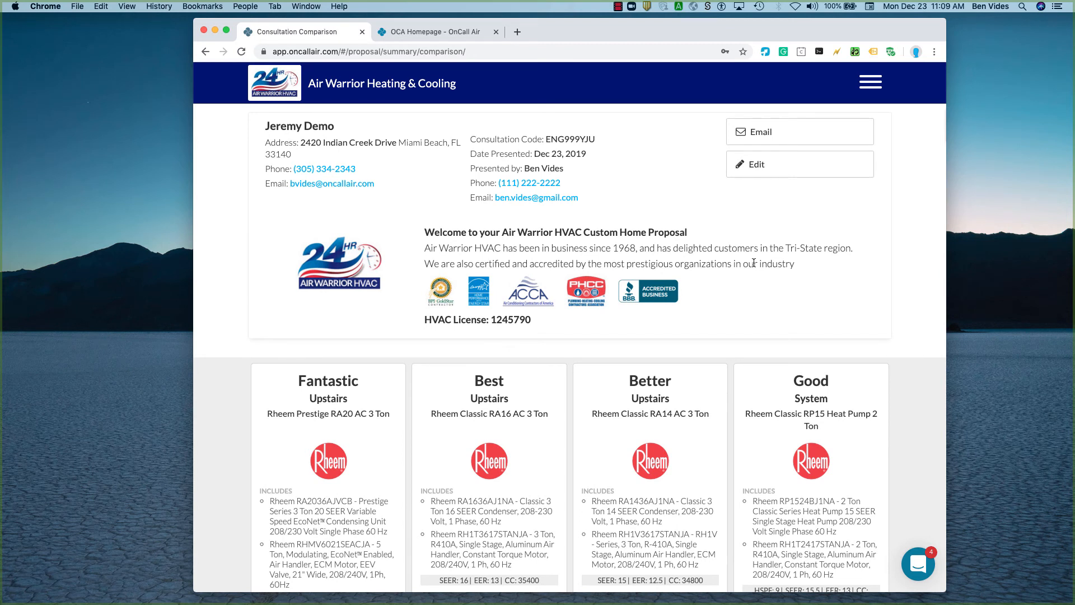
# Switch to the OnCall Air Office and examine the dashboard reports, including consultant performance.
pyautogui.click(872, 84)
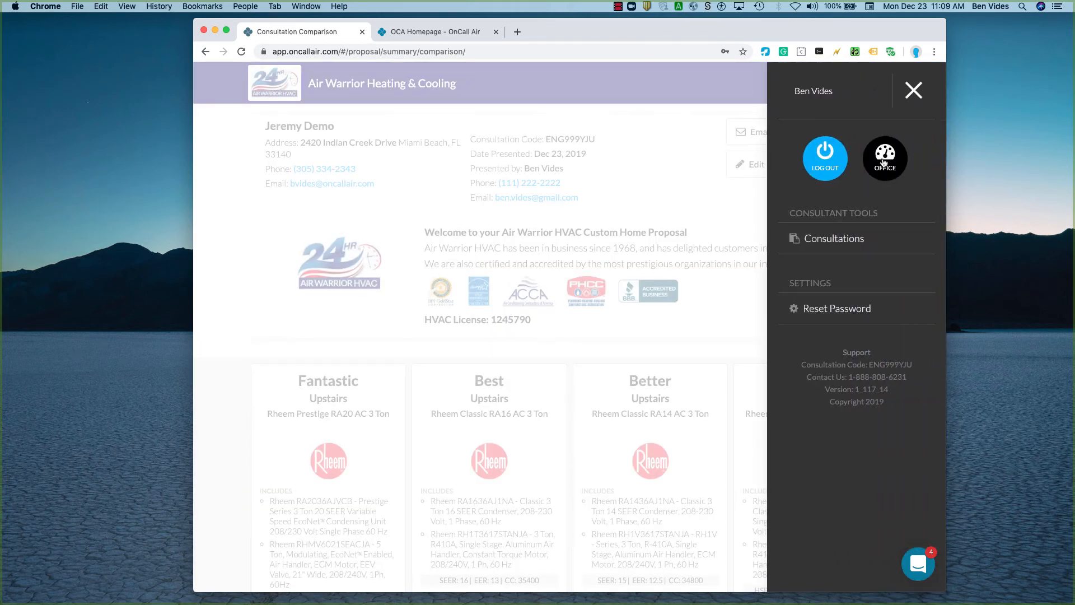
pyautogui.click(884, 164)
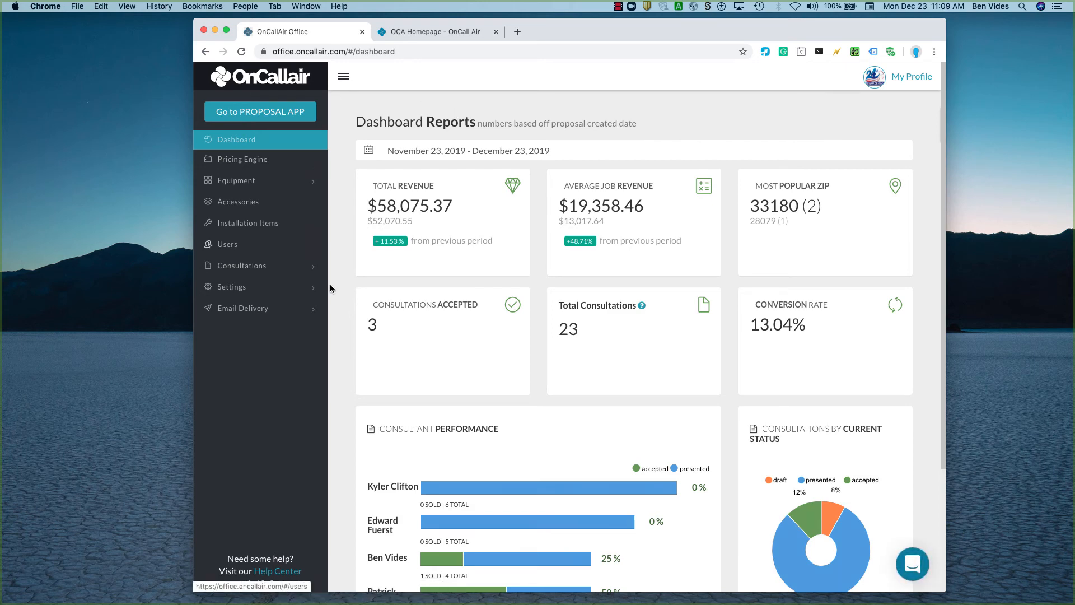
pyautogui.scroll(-2, 629, 443)
pyautogui.scroll(-3, 629, 443)
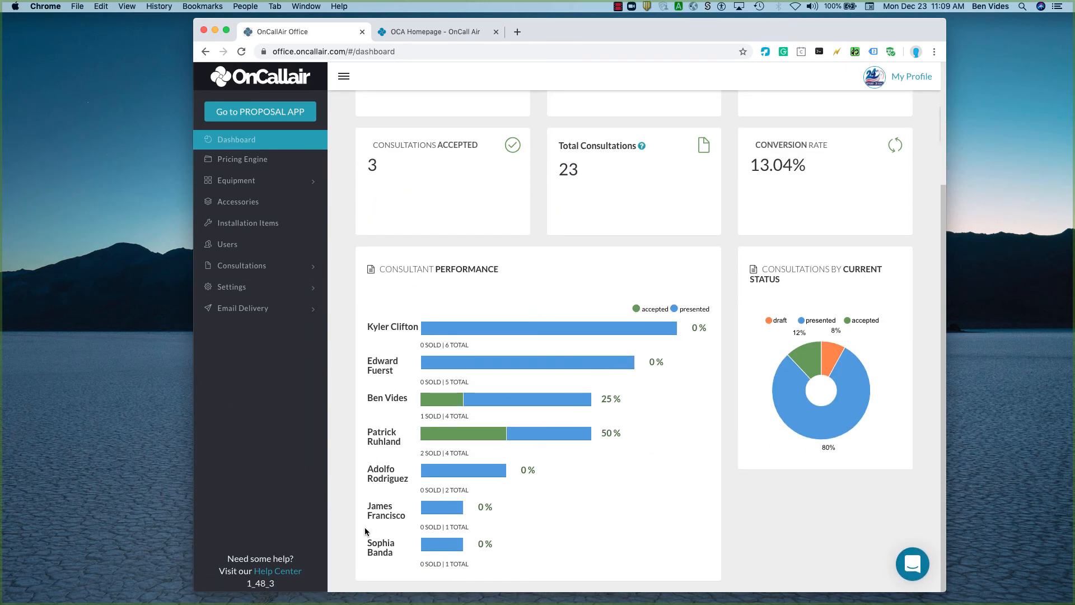
pyautogui.click(260, 141)
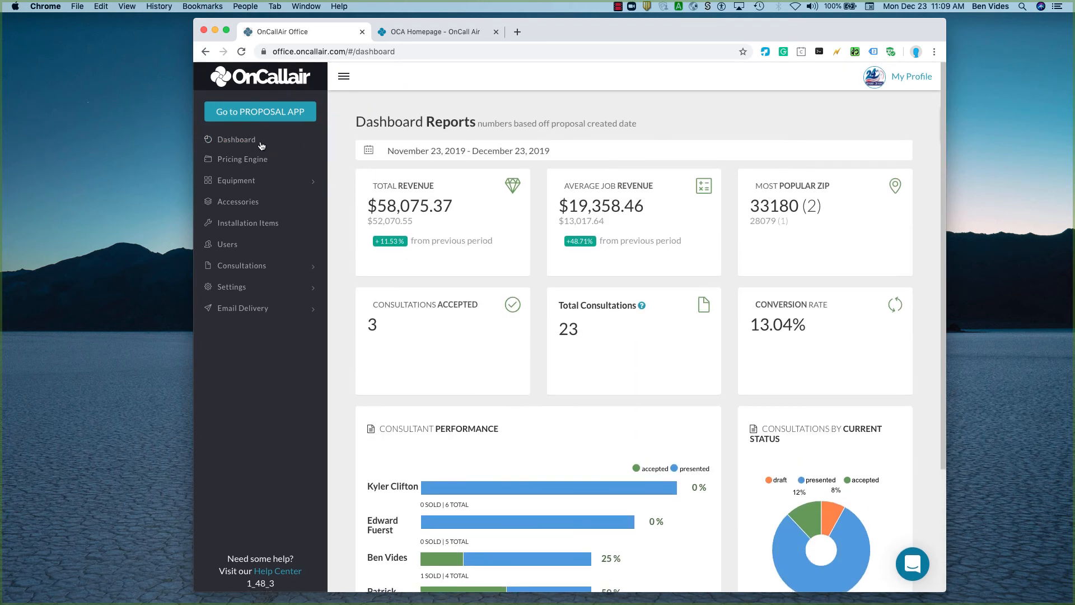
# Show the Pricing Engine and start a new conversation in the support messenger.
pyautogui.click(253, 161)
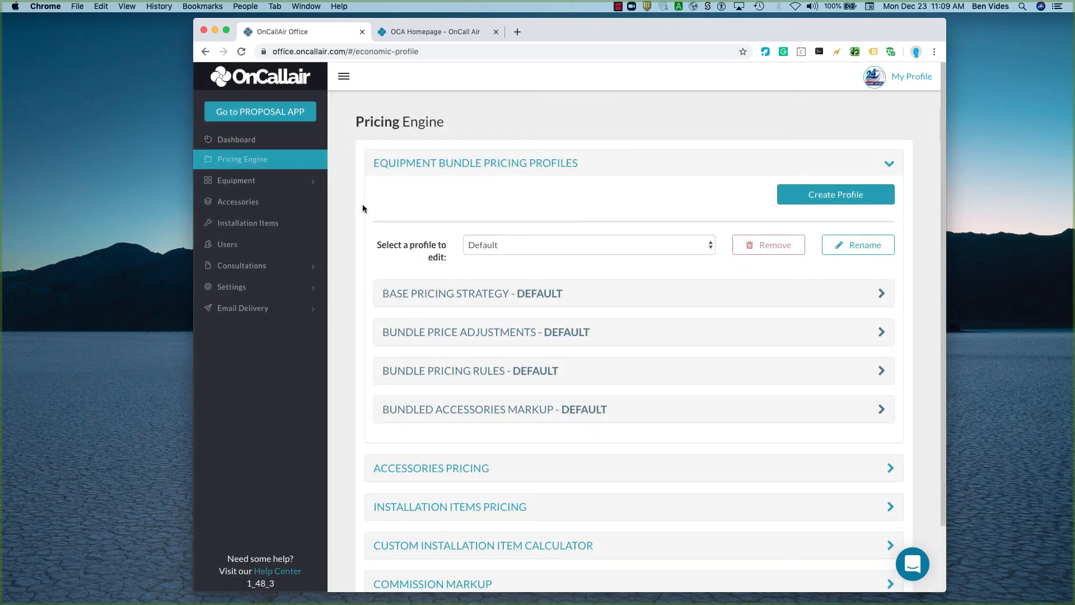
pyautogui.click(913, 562)
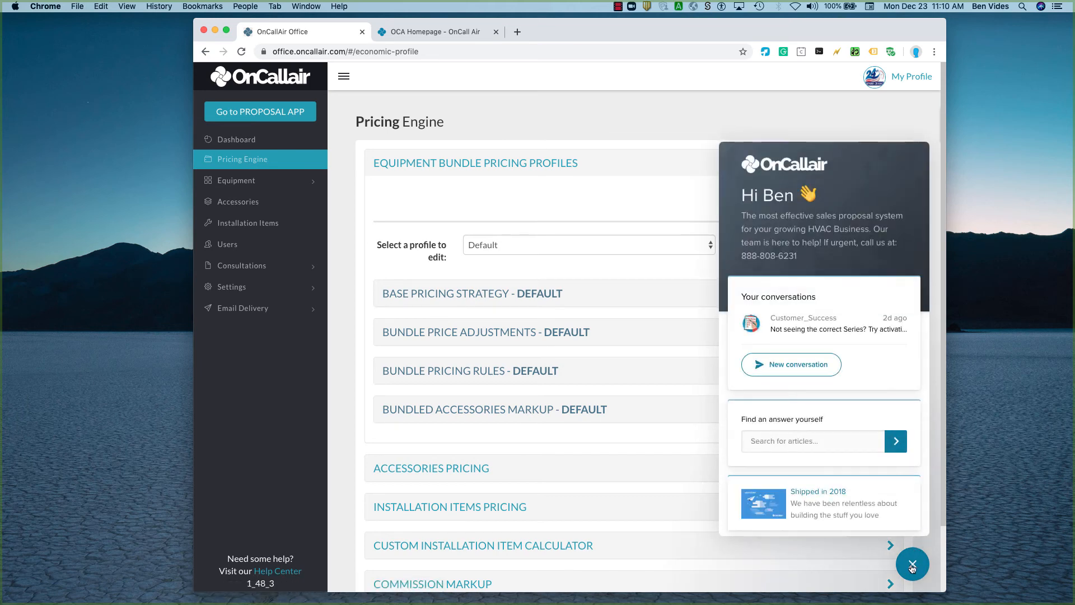
pyautogui.click(911, 565)
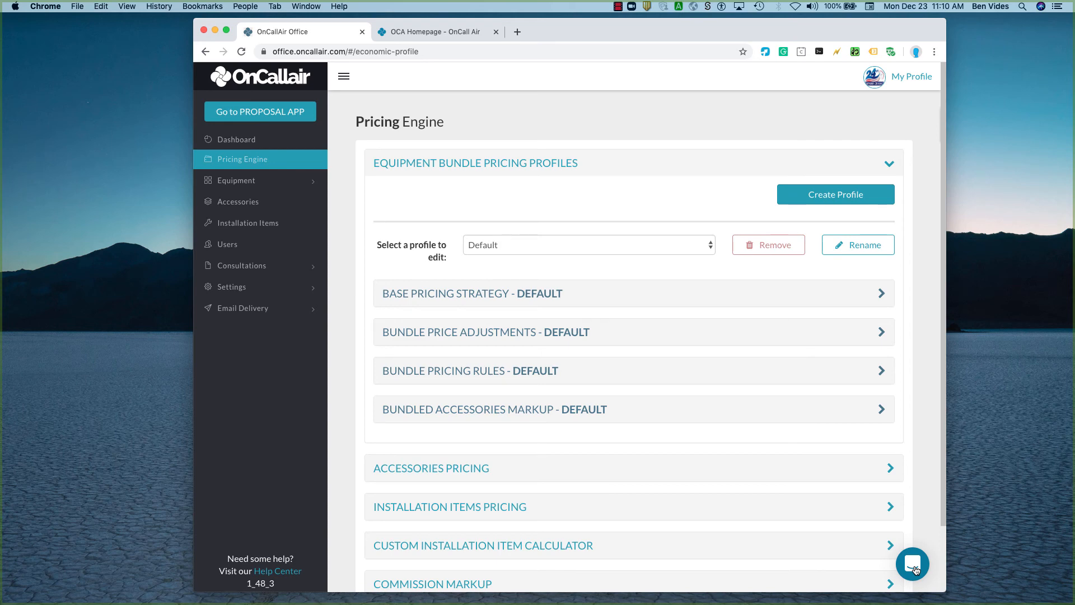
pyautogui.click(913, 565)
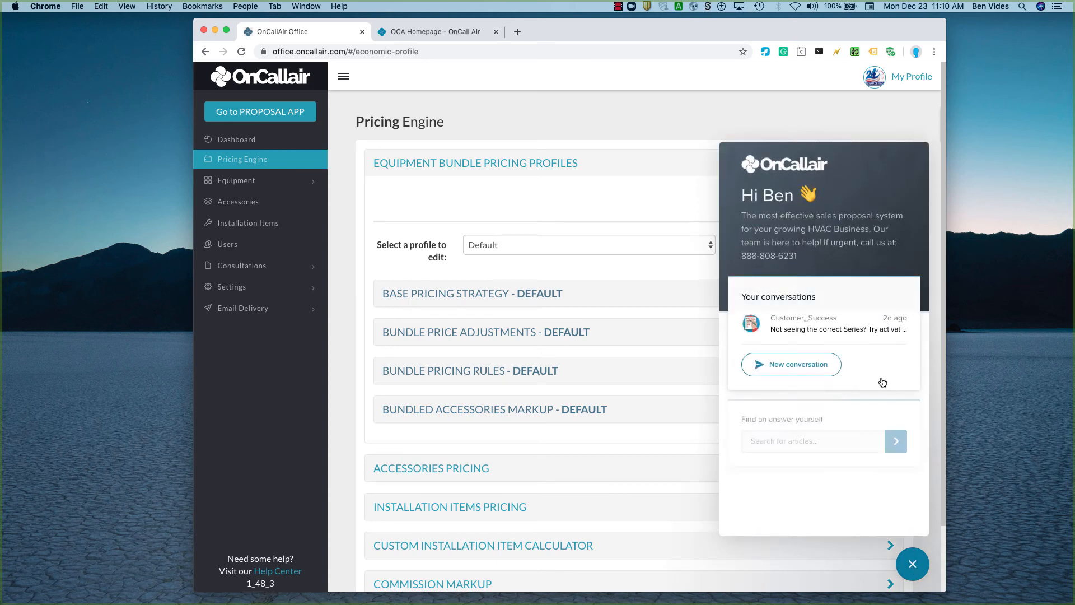
pyautogui.click(783, 363)
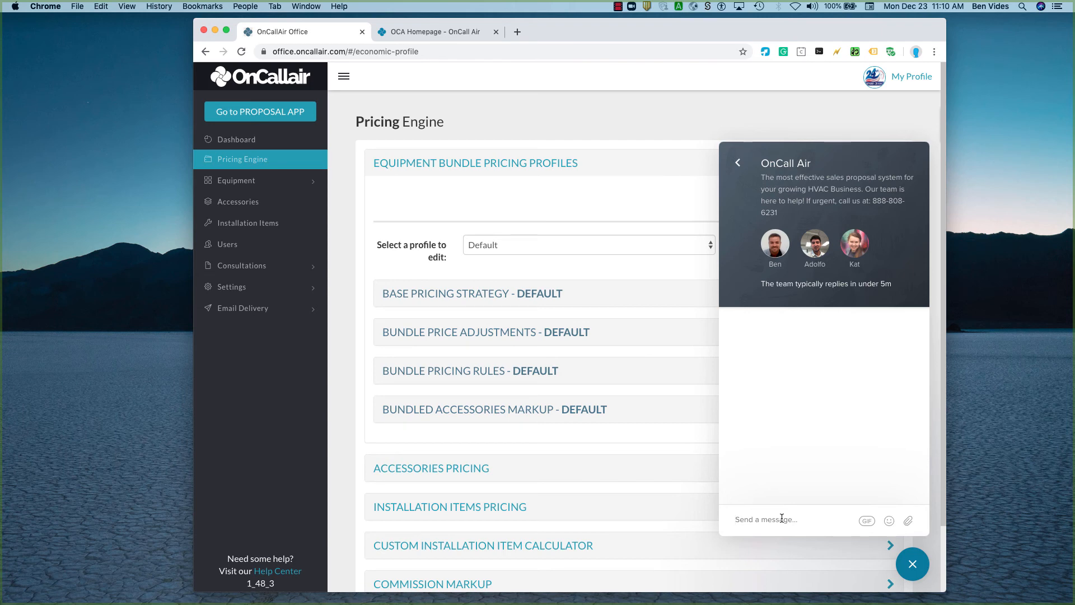
# Close the support messenger and examine the Default profile's Base Pricing Strategy, collapsing it when done.
pyautogui.click(912, 568)
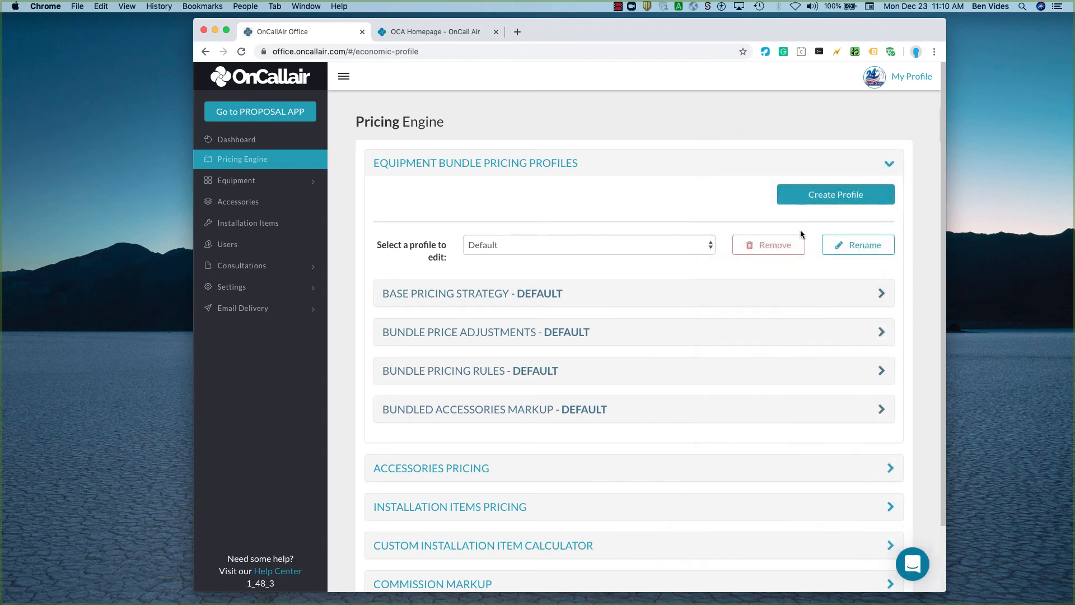
pyautogui.scroll(-1, 587, 258)
pyautogui.scroll(-1, 587, 259)
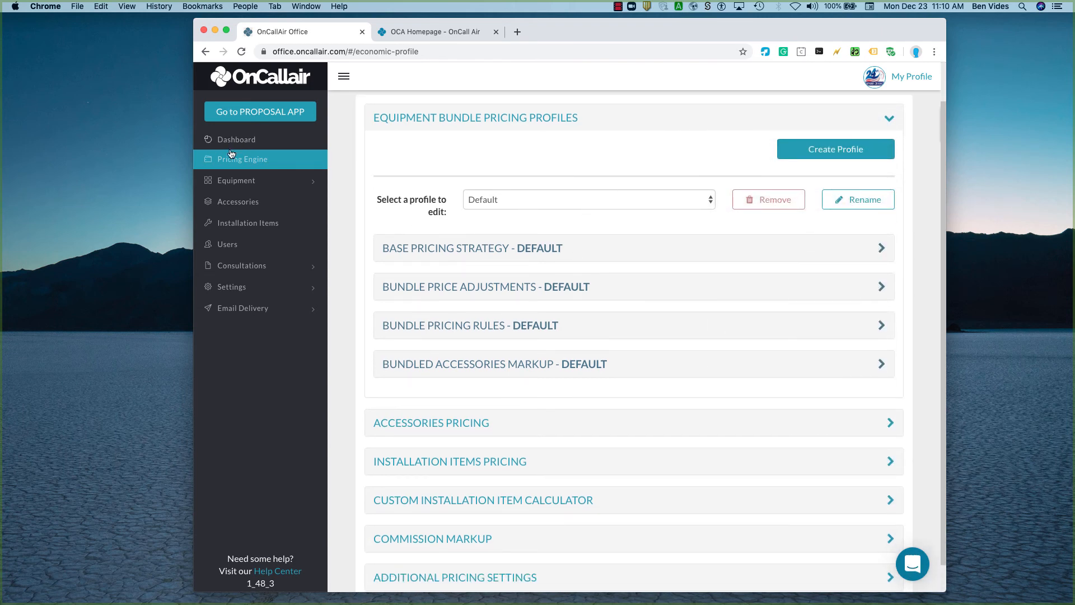
pyautogui.scroll(-1, 491, 412)
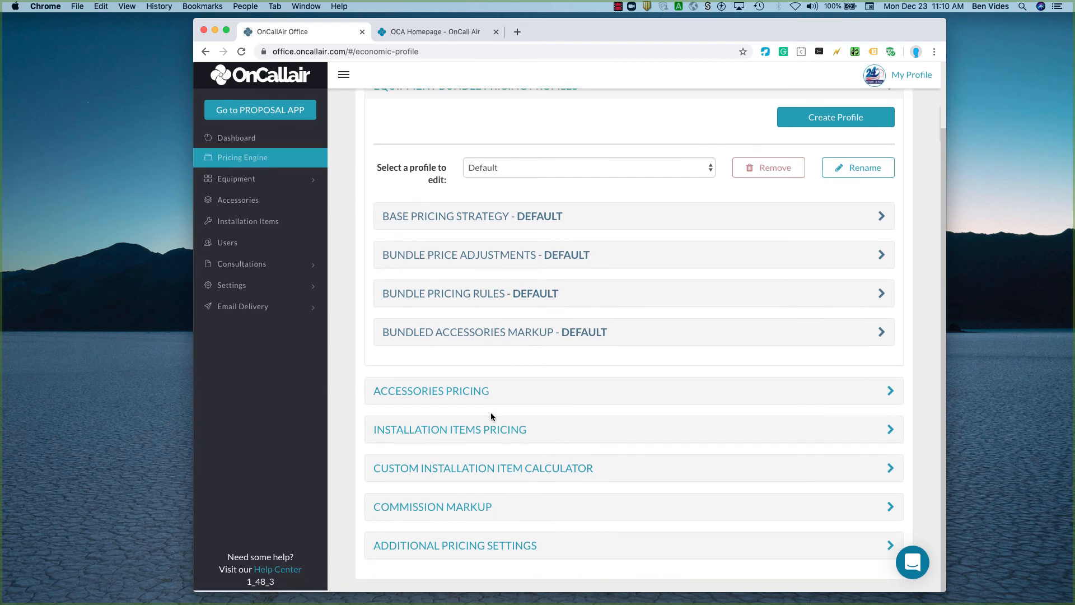
pyautogui.click(516, 222)
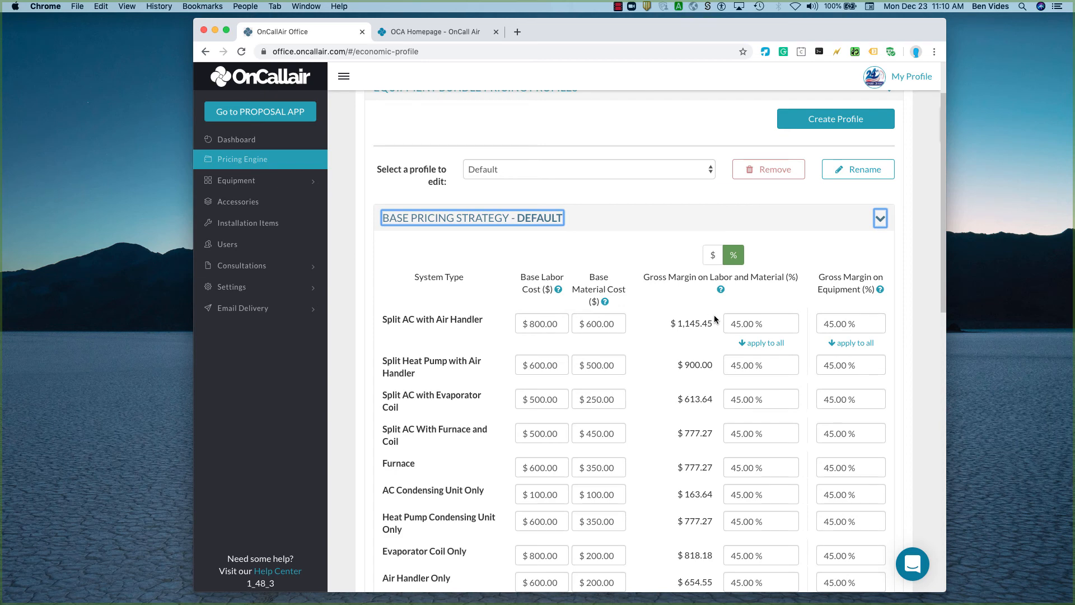
pyautogui.scroll(-5, 708, 440)
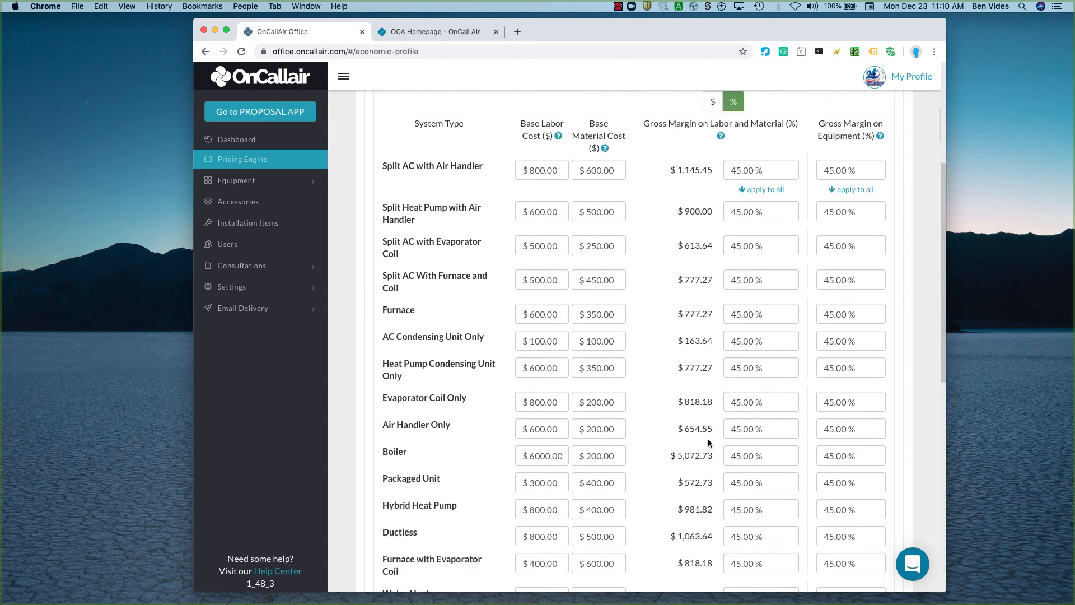
pyautogui.scroll(7, 708, 442)
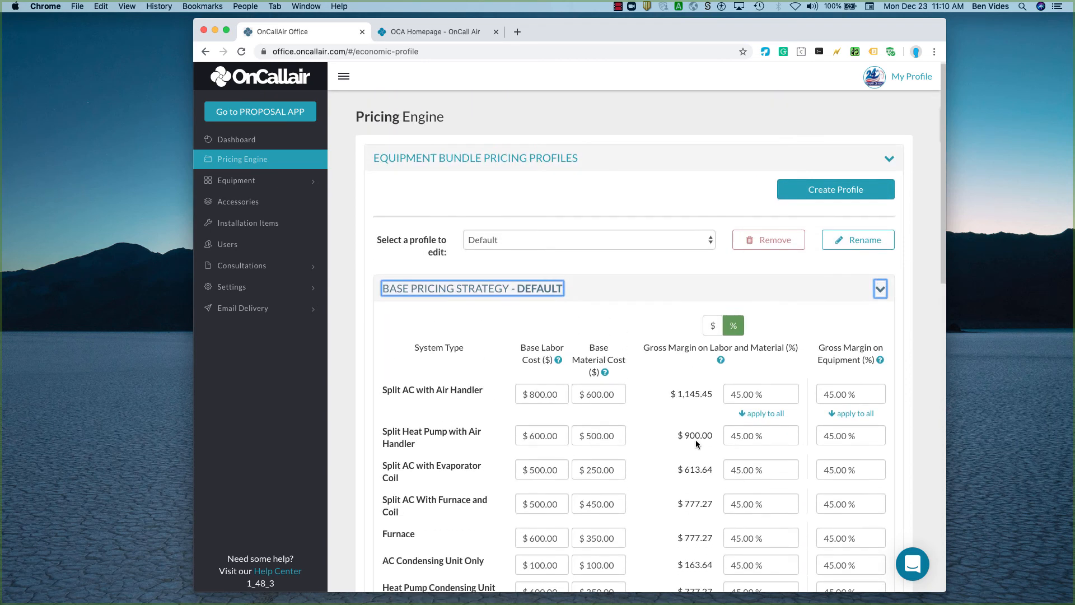
pyautogui.click(522, 291)
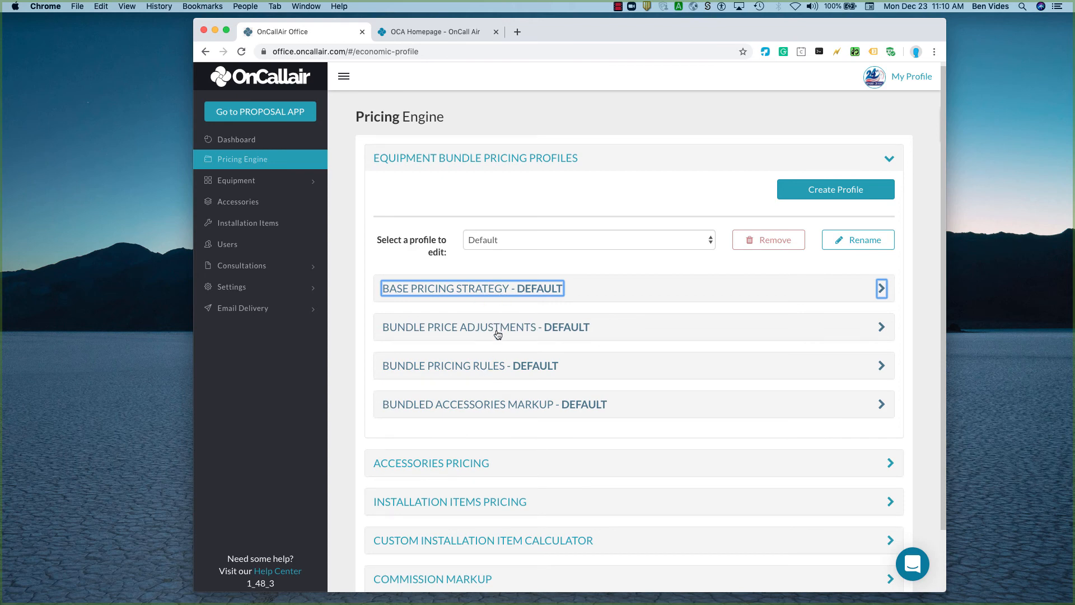
# Examine the Default profile's bundle pricing rules and the cost-range multipliers for accessories and installation items.
pyautogui.scroll(-3, 508, 441)
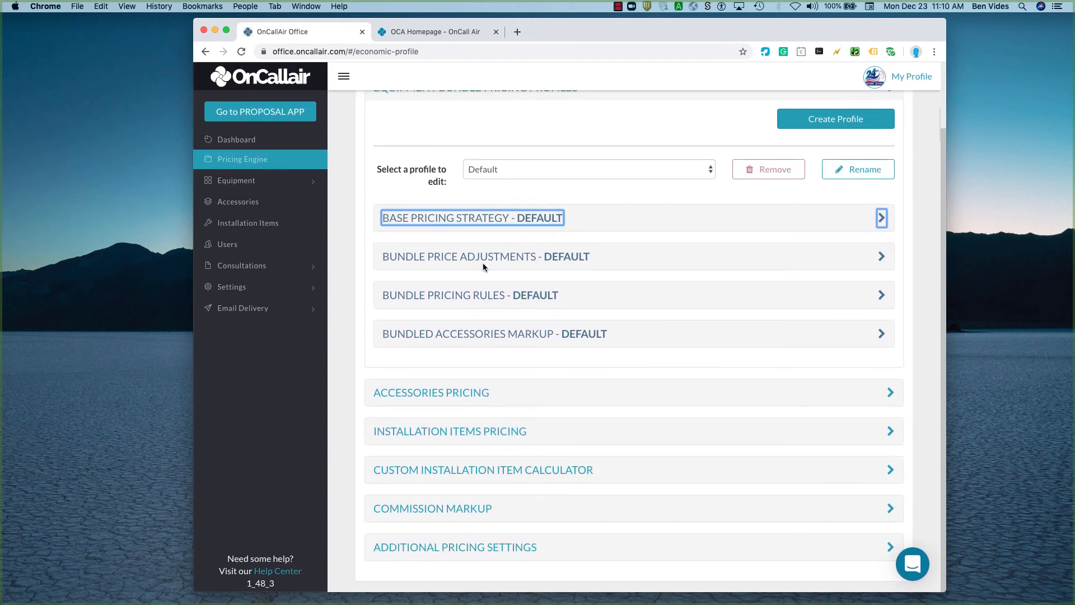
pyautogui.click(469, 298)
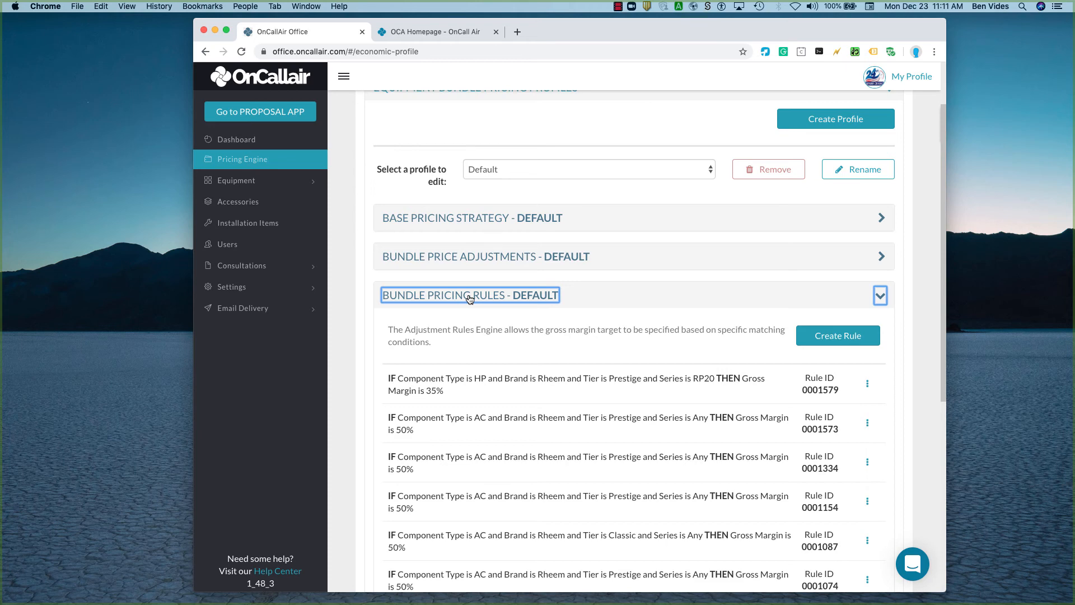
pyautogui.click(469, 298)
pyautogui.click(417, 394)
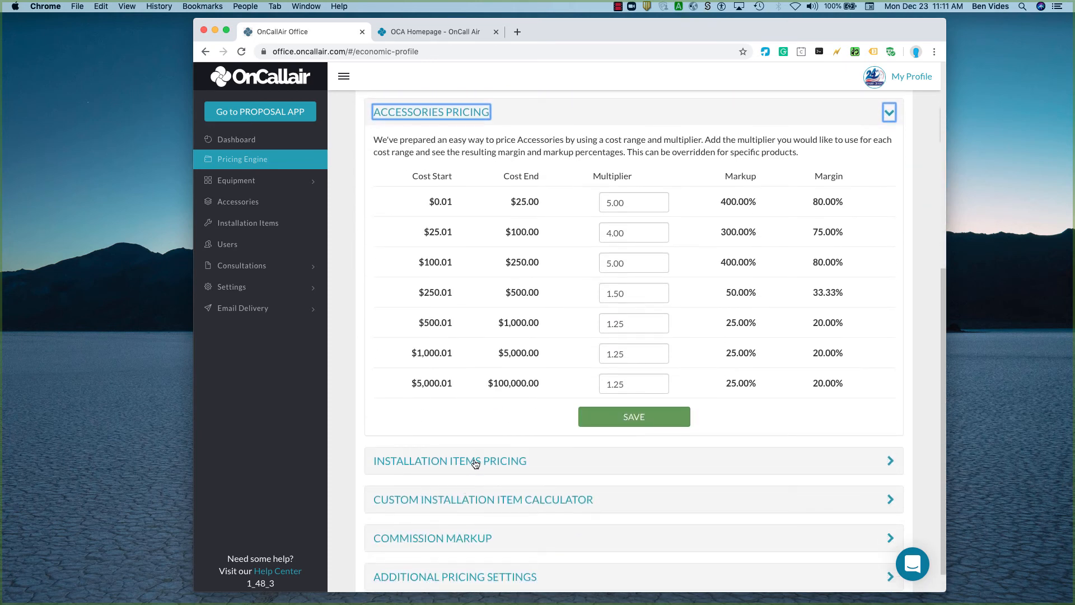
pyautogui.click(474, 462)
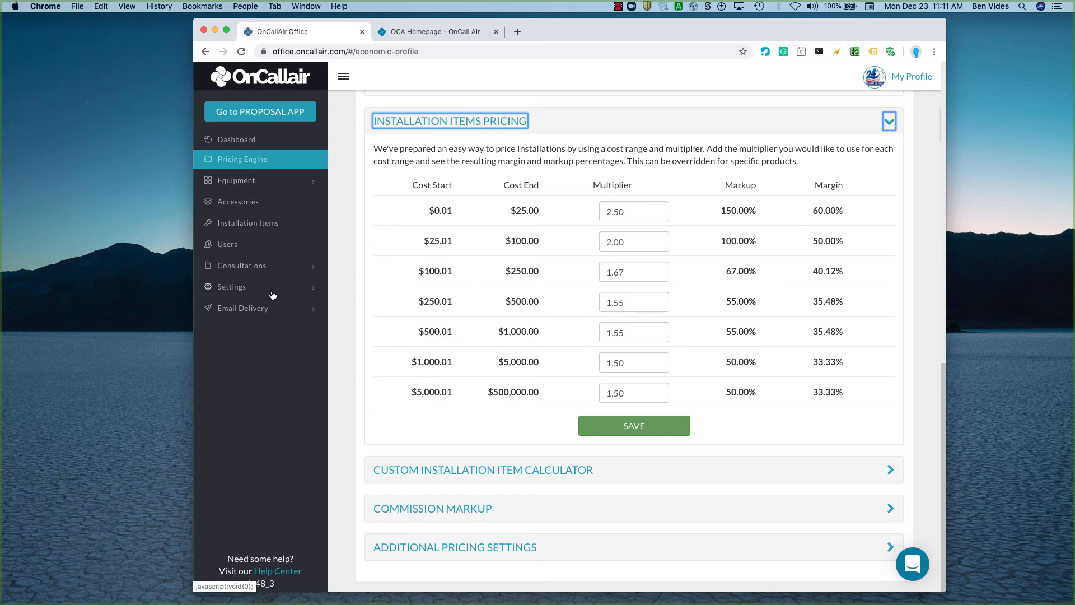
# Show the Bundle Manager and examine the live Split Heat Pump with Air Handler bundles across the capacities.
pyautogui.click(238, 180)
pyautogui.click(261, 203)
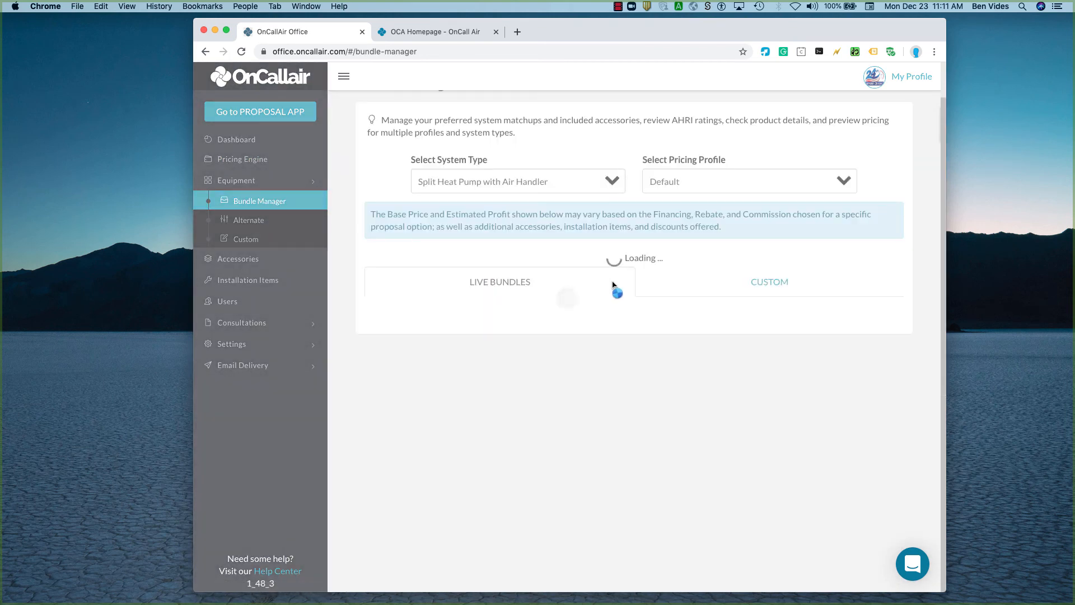
pyautogui.scroll(-10, 713, 290)
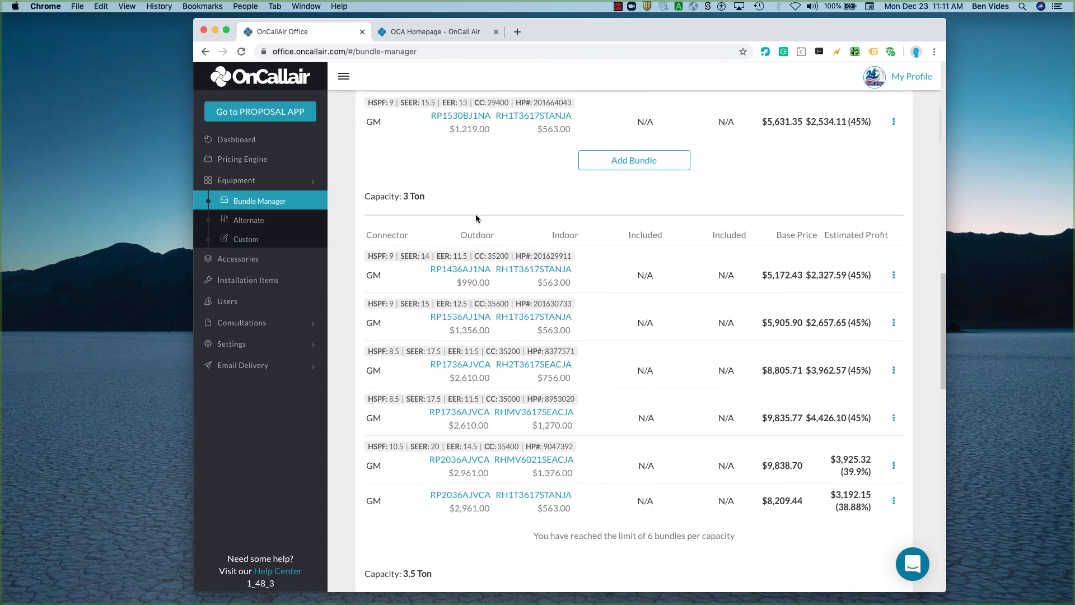
pyautogui.scroll(7, 476, 218)
pyautogui.scroll(5, 476, 218)
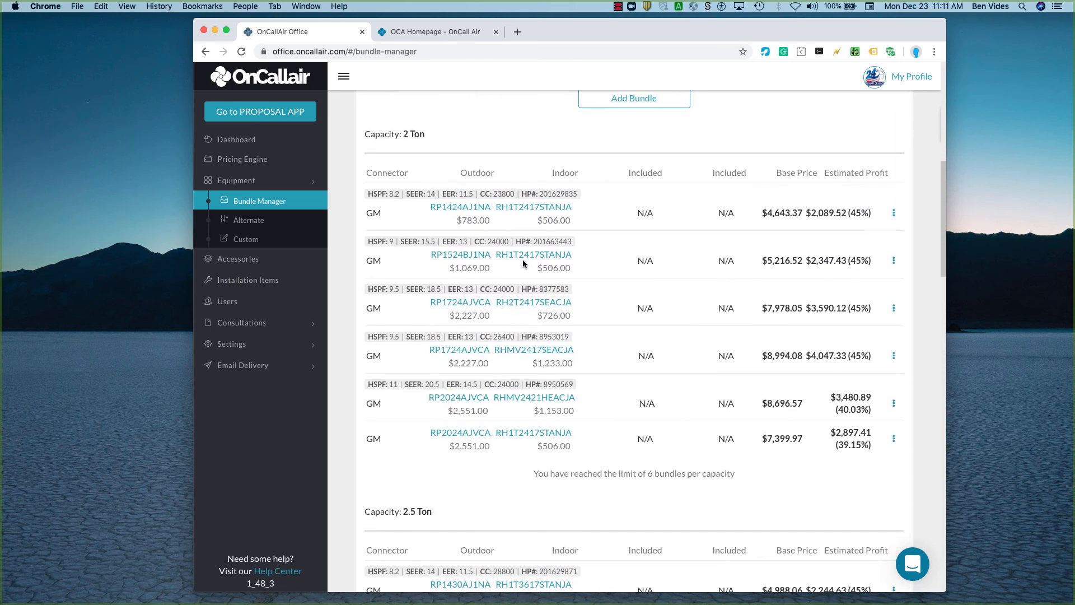
pyautogui.scroll(2, 523, 264)
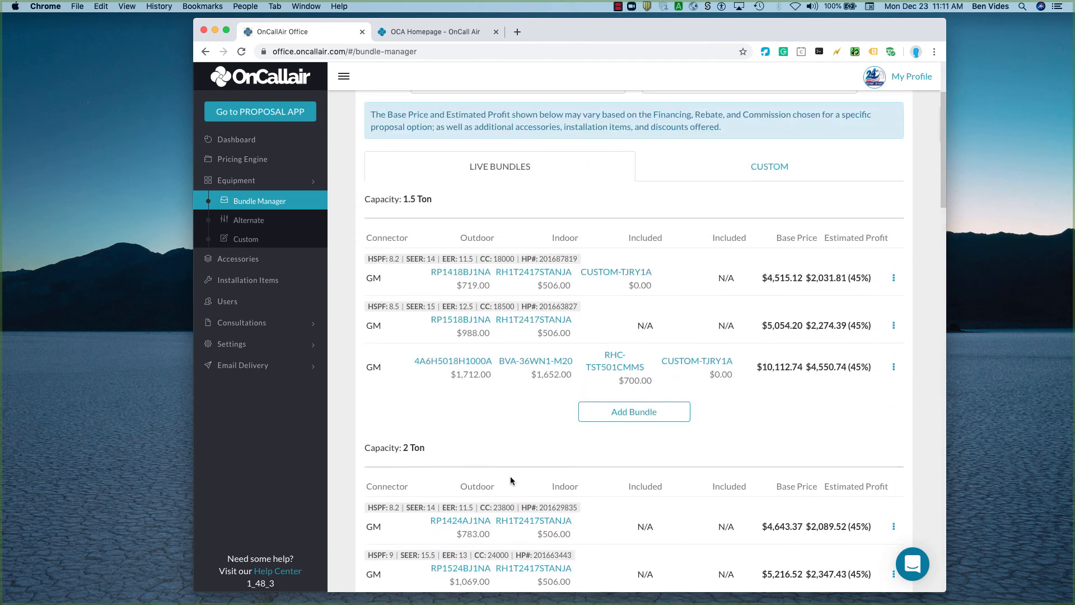
pyautogui.scroll(-1, 511, 481)
pyautogui.scroll(-3, 425, 515)
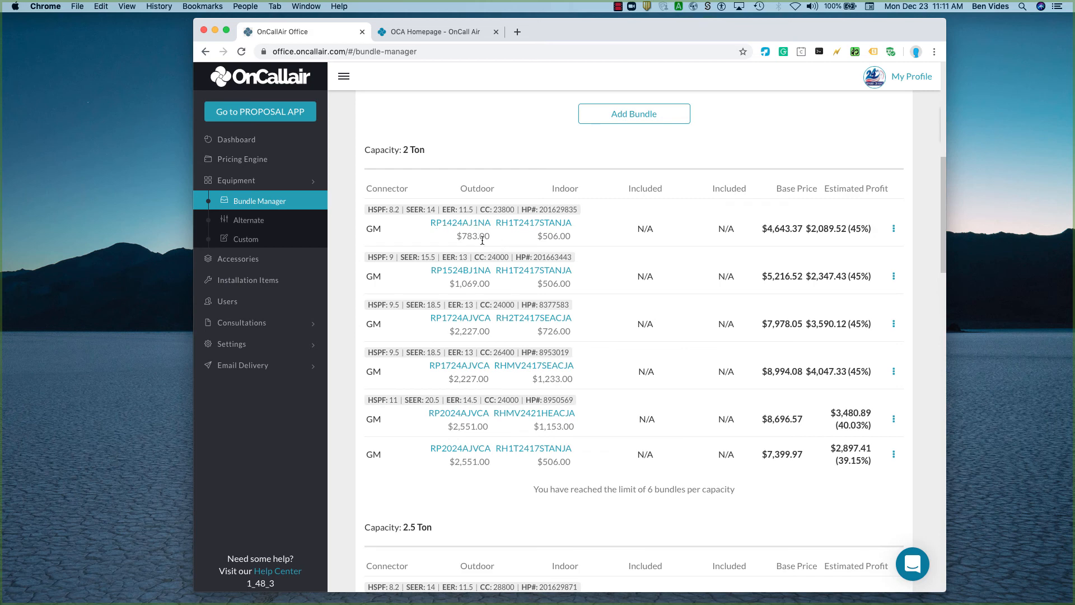
pyautogui.scroll(-5, 495, 475)
pyautogui.scroll(-3, 495, 476)
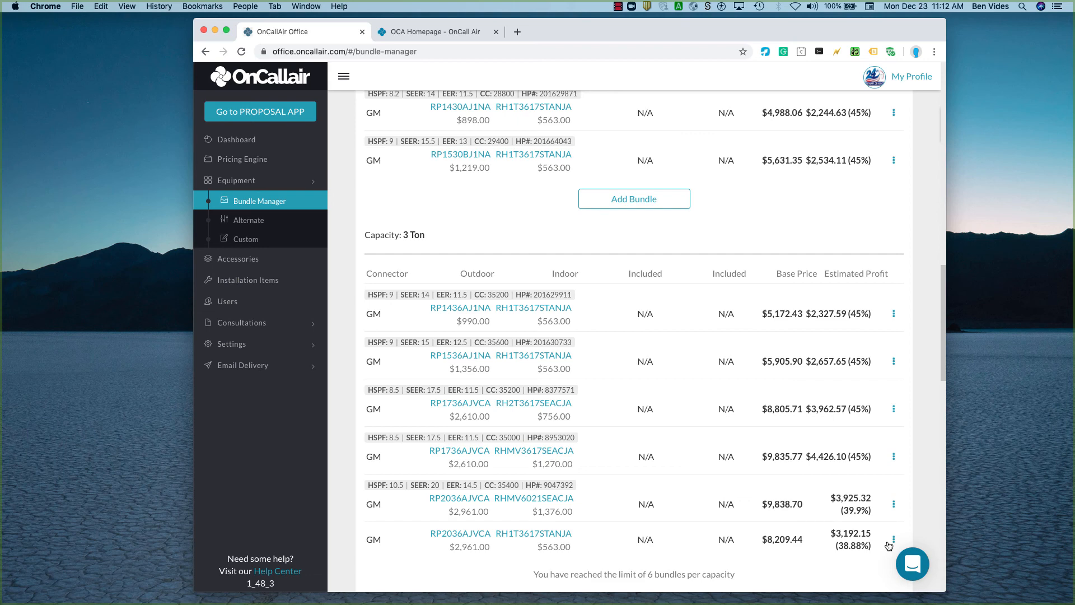
# Show the Accessories list and view the options for adding an accessory, without choosing one.
pyautogui.click(235, 258)
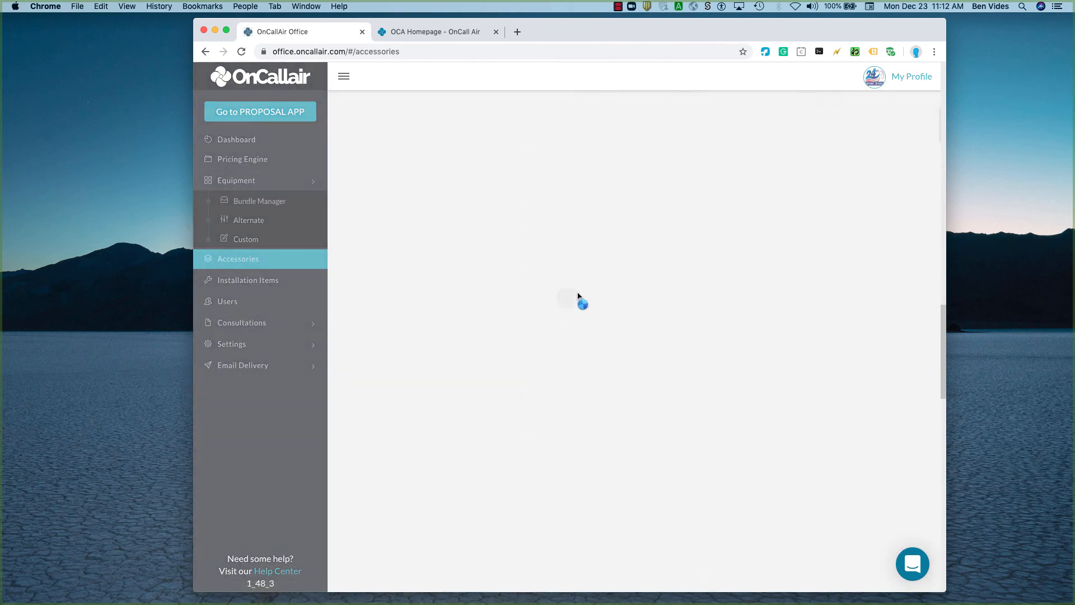
pyautogui.scroll(20, 799, 265)
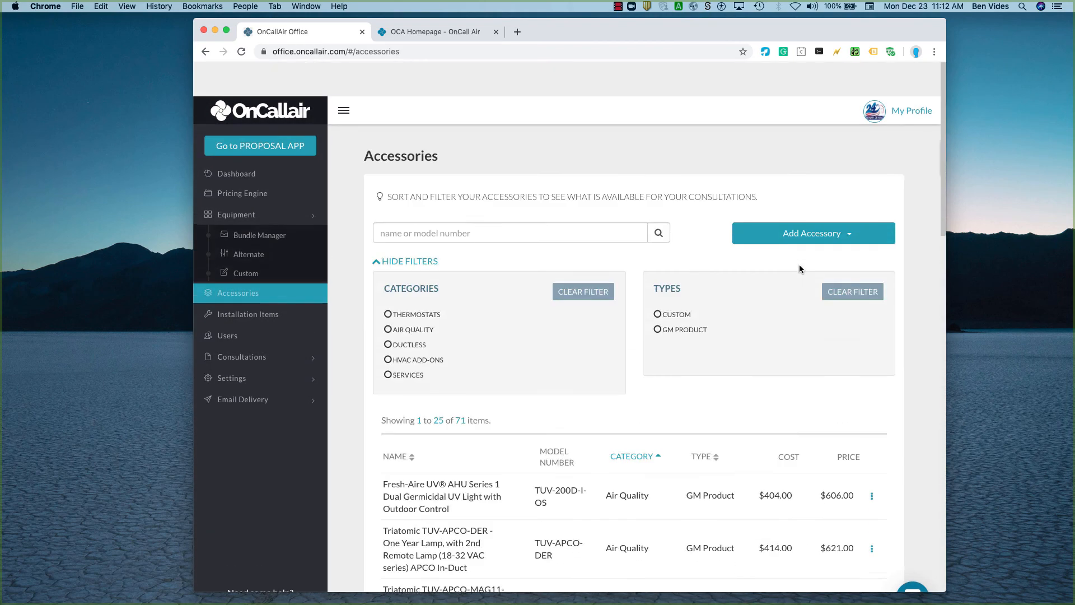
pyautogui.click(801, 201)
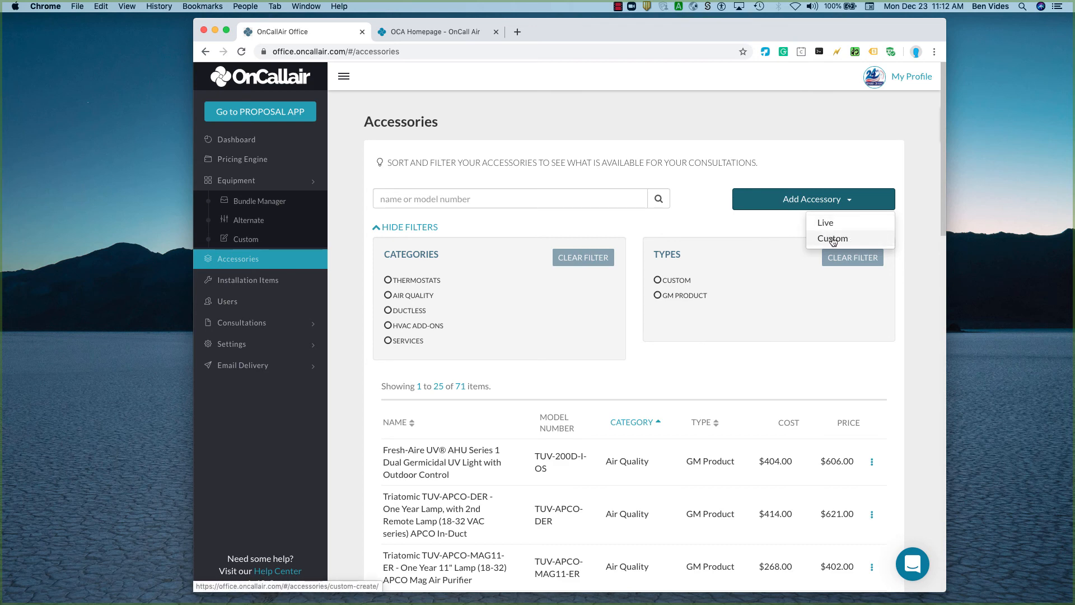
pyautogui.click(660, 237)
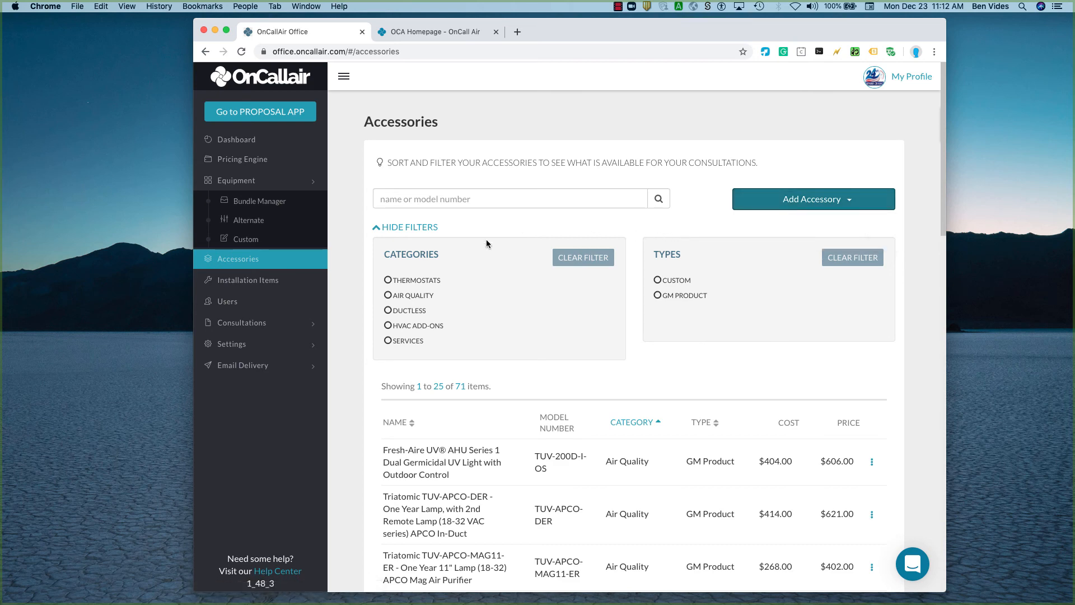
# Activate the email Auto Follow-Ups schedule and put the first follow-up's number of days into editing.
pyautogui.click(246, 365)
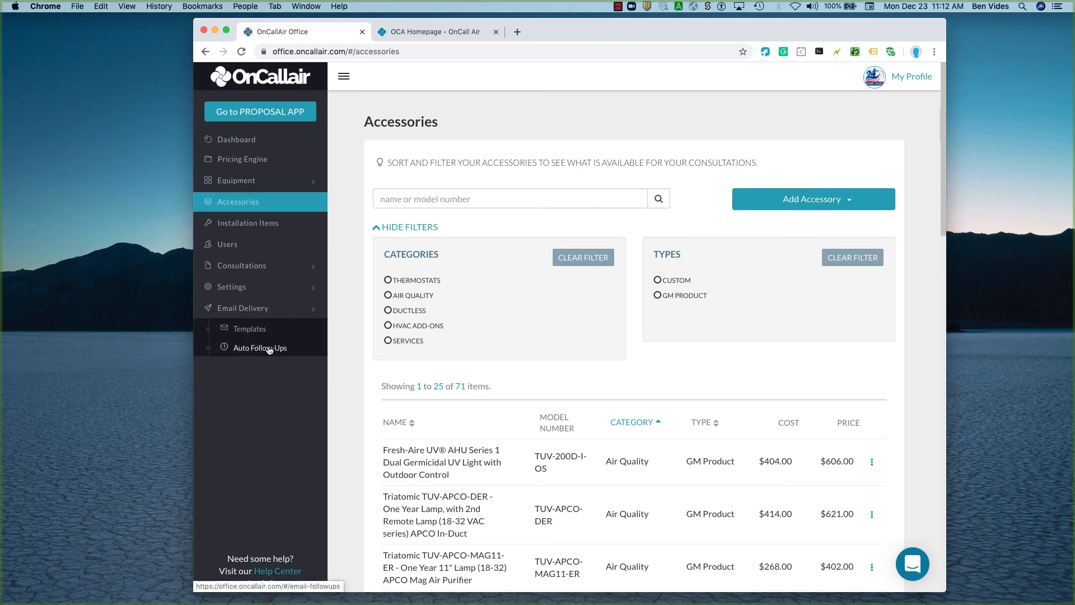
pyautogui.click(247, 352)
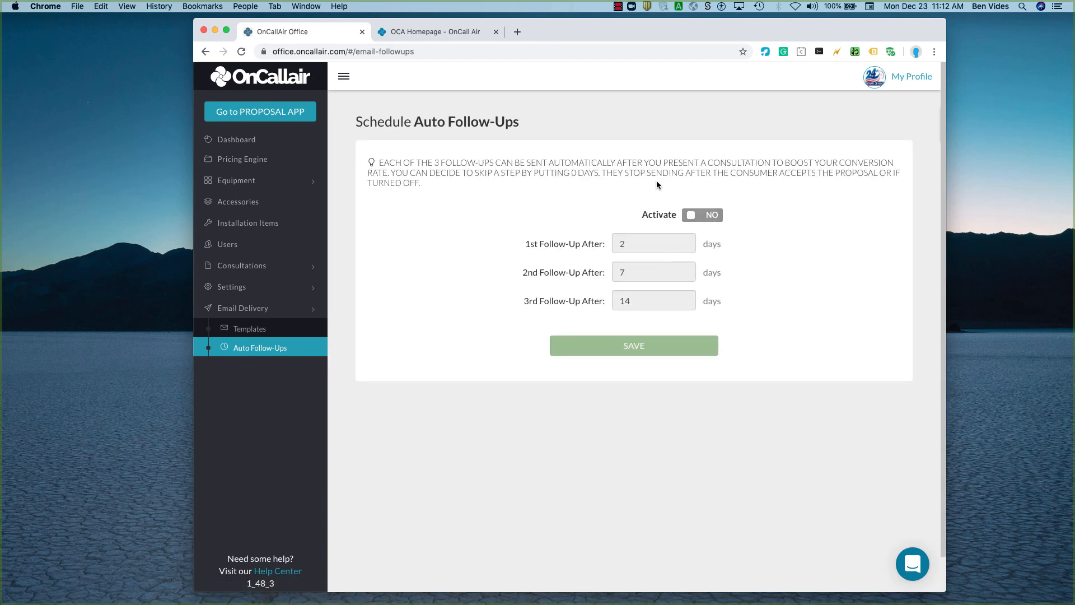
pyautogui.click(706, 217)
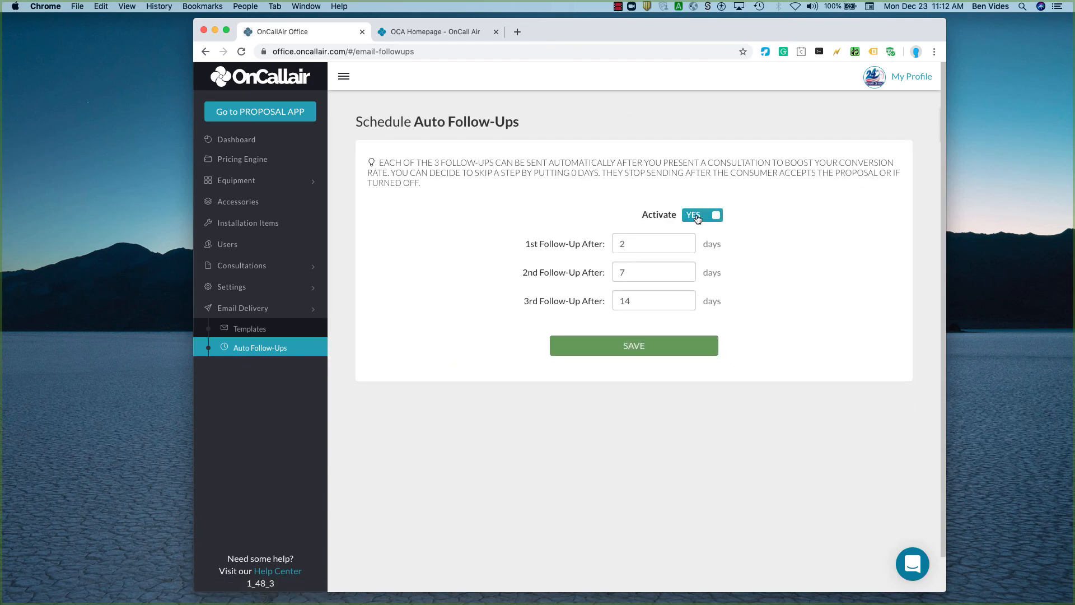
pyautogui.click(623, 245)
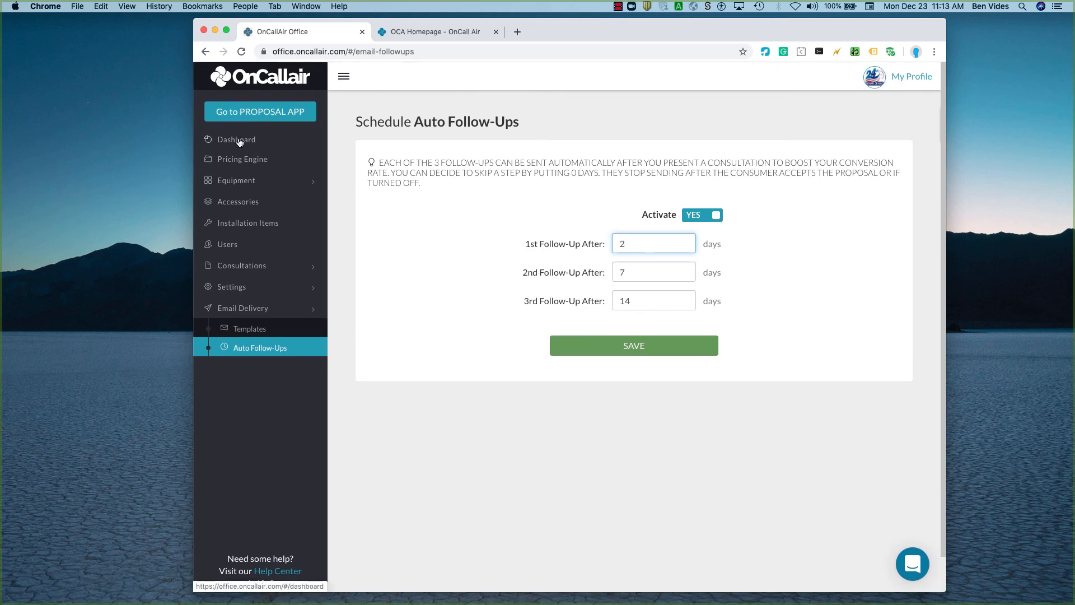
# Return to the dashboard reports and switch to the proposal app's consultation list.
pyautogui.click(238, 141)
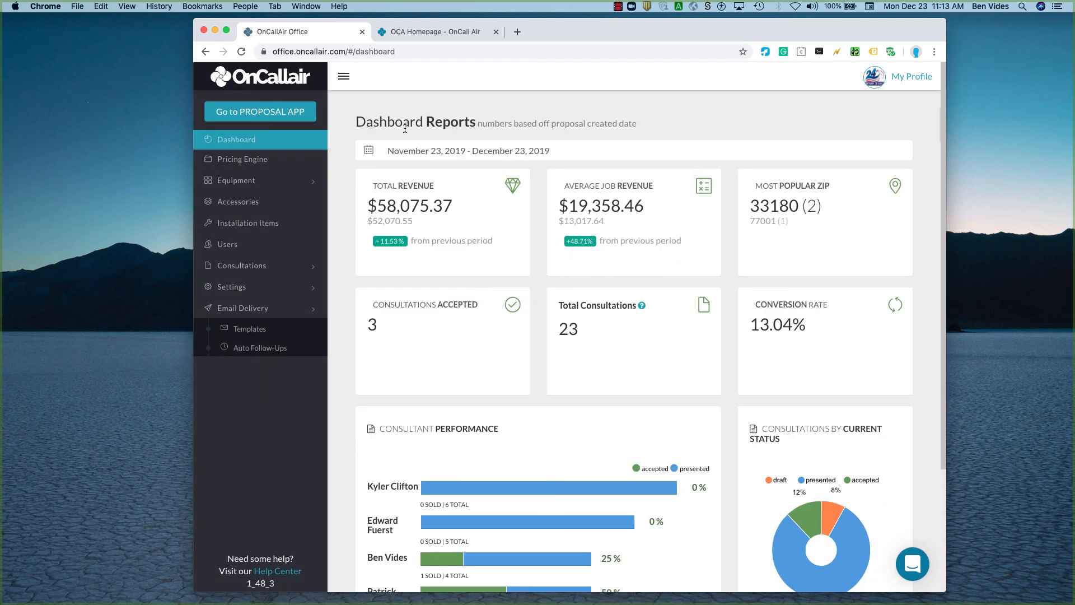
pyautogui.click(270, 112)
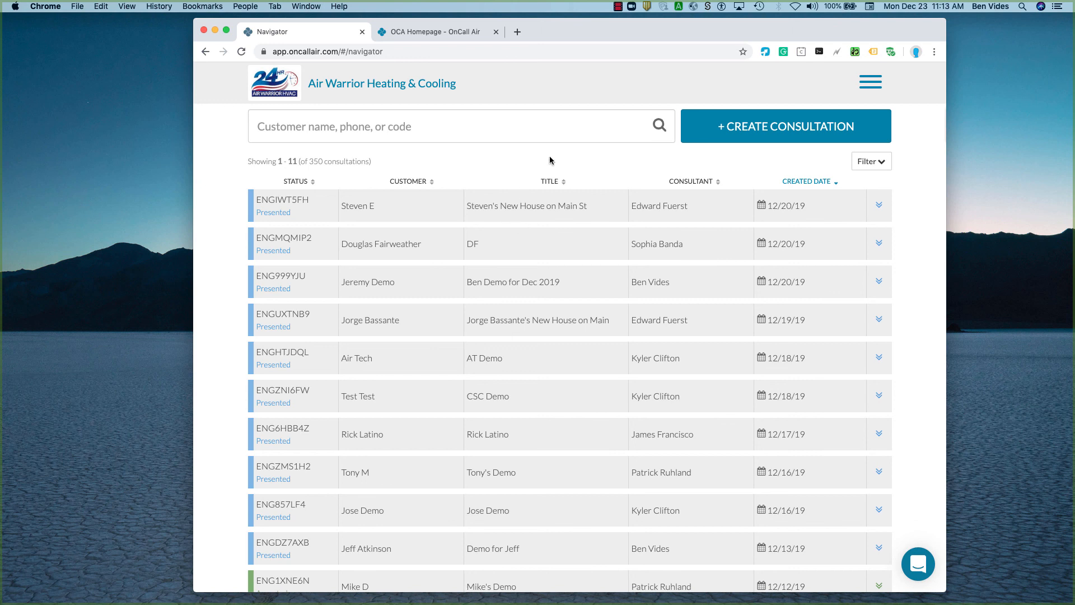
# Switch to the OnCall Air website and look through its homepage.
pyautogui.click(462, 33)
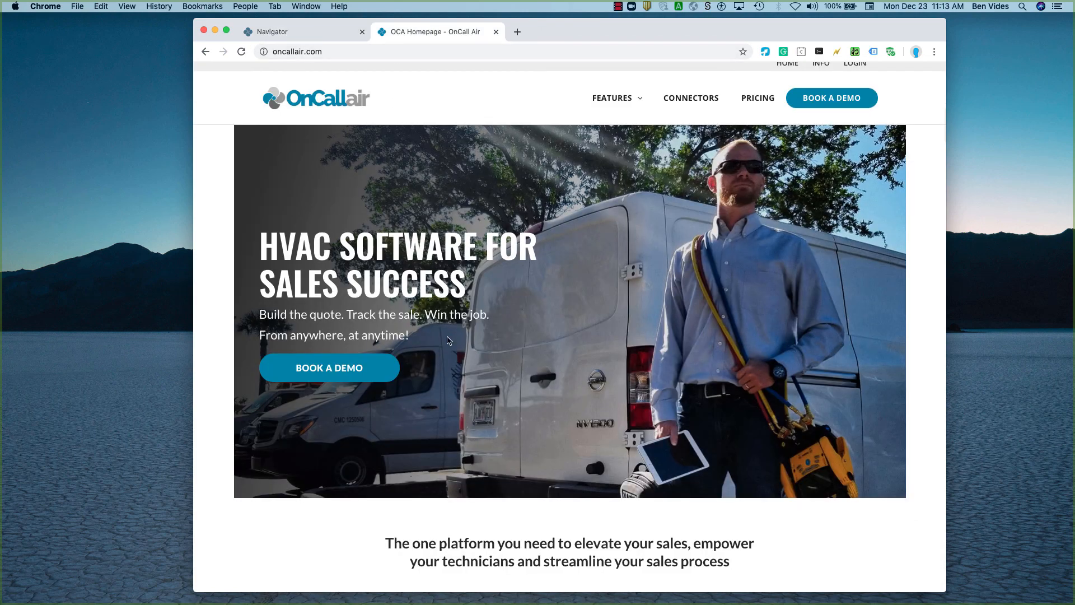
pyautogui.scroll(-1, 574, 481)
pyautogui.scroll(-8, 572, 481)
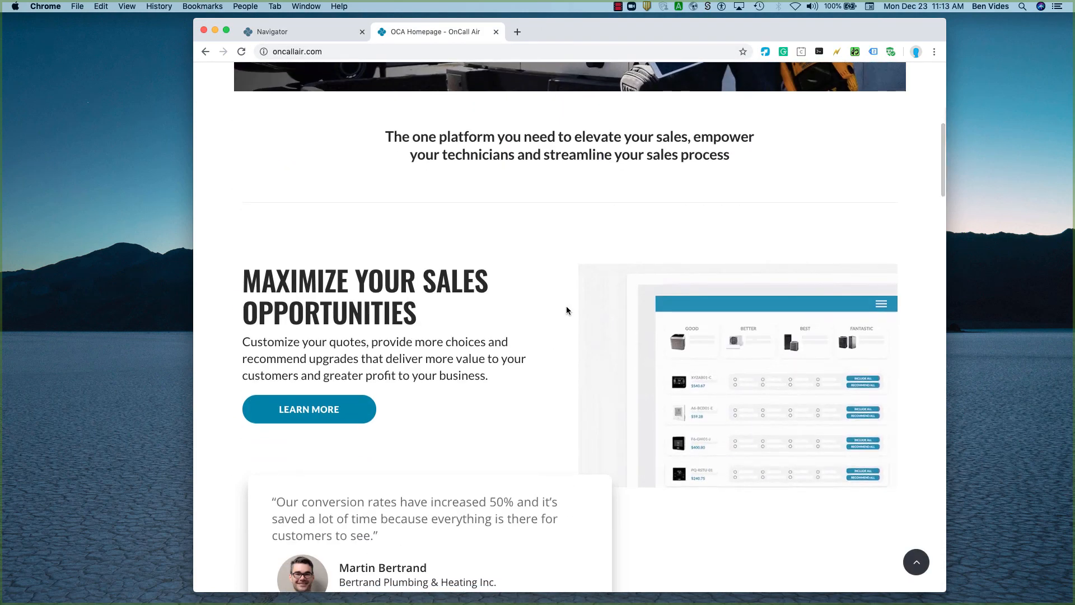
pyautogui.scroll(9, 566, 307)
pyautogui.scroll(-1, 566, 309)
pyautogui.moveTo(628, 129)
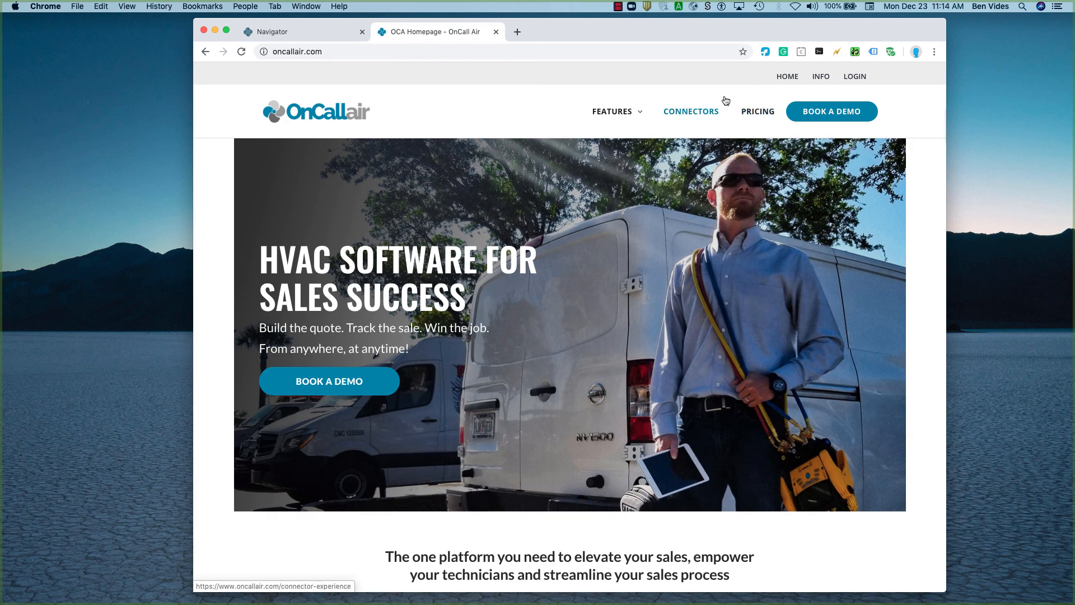
# Show the website's pricing page and examine the flexible pricing tiers and what a subscription includes.
pyautogui.click(761, 114)
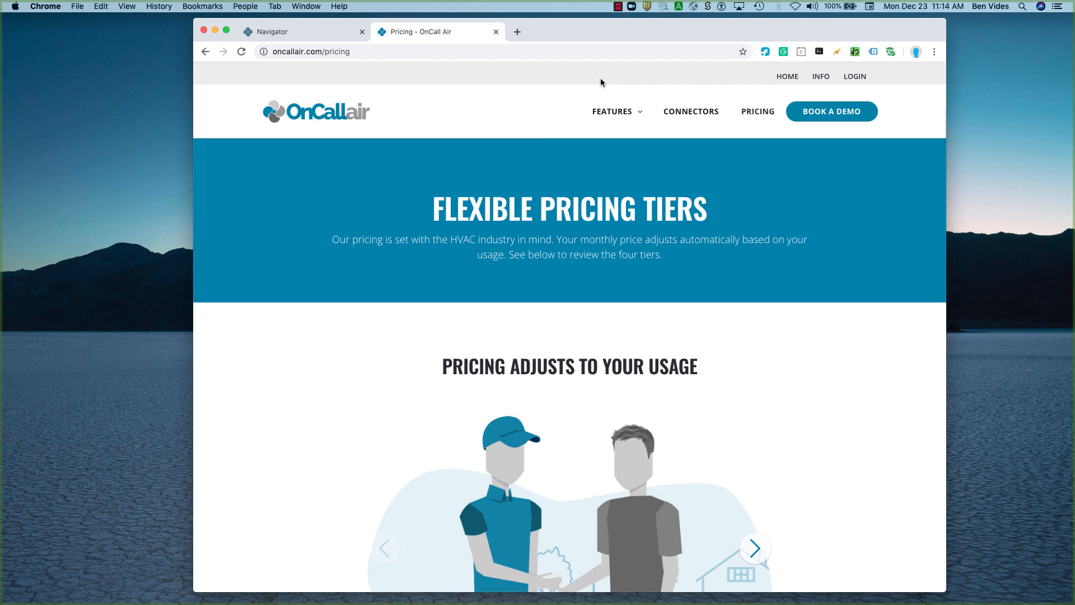
pyautogui.scroll(-3, 801, 410)
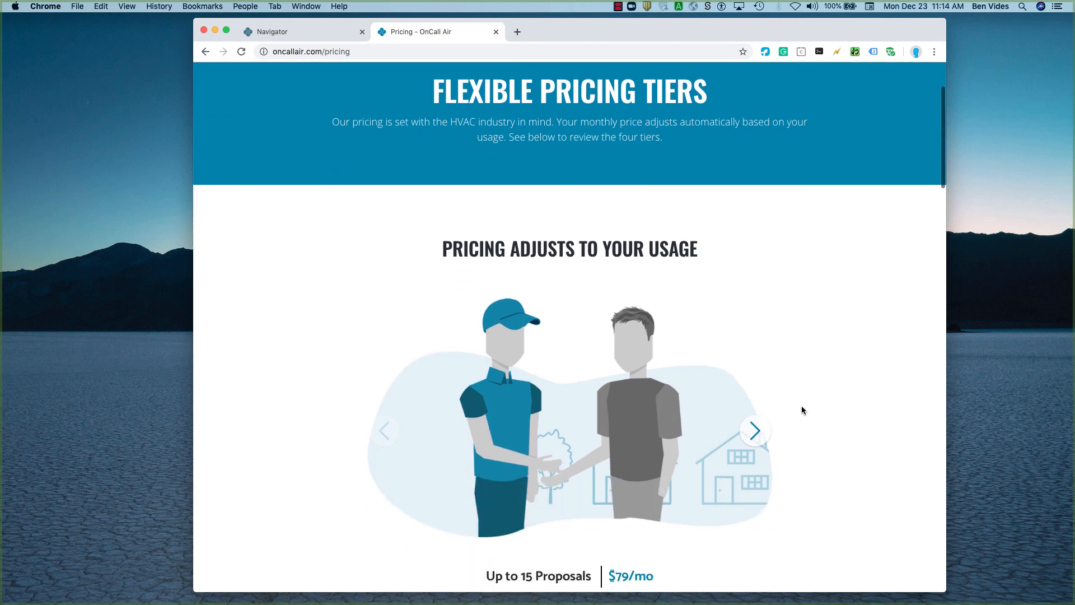
pyautogui.scroll(-3, 852, 427)
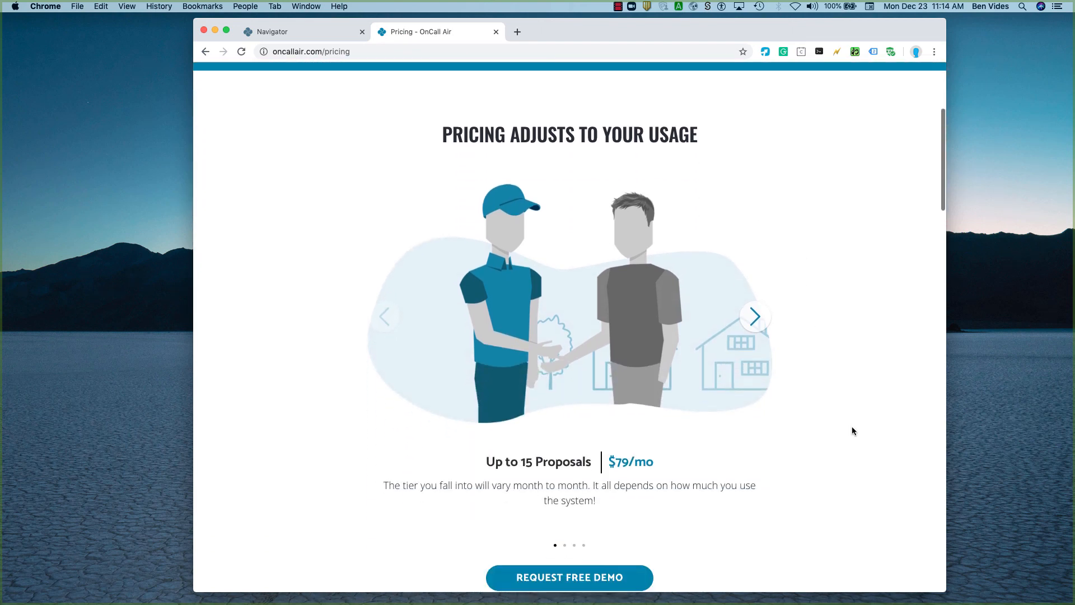
pyautogui.scroll(-8, 821, 420)
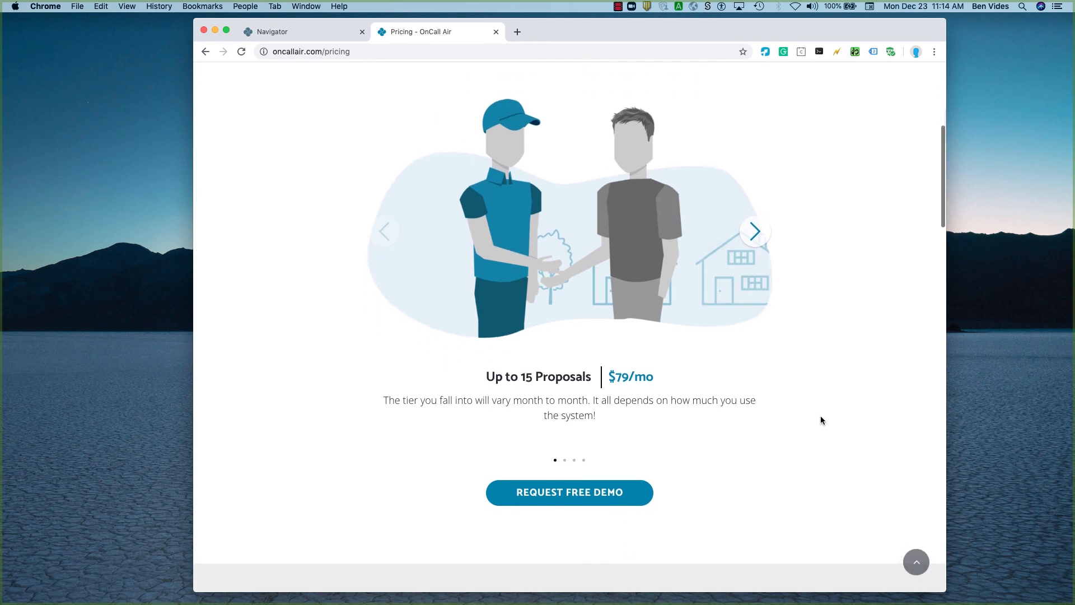
pyautogui.scroll(-2, 820, 419)
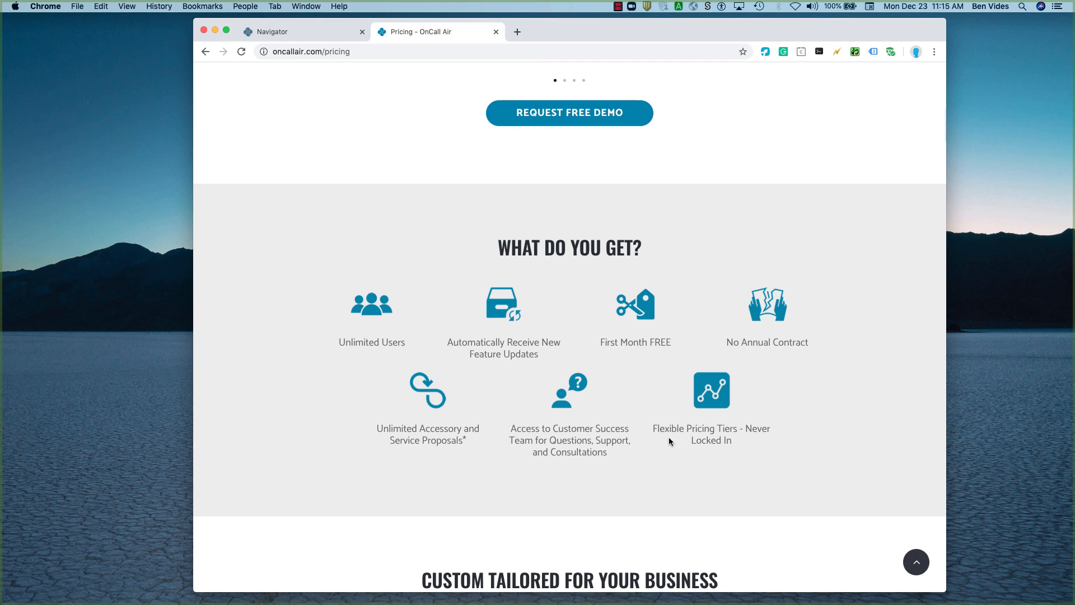
# Examine the pricing page's Custom Tailored for Your Business section, including the setup services and the one-time setup fee.
pyautogui.scroll(-6, 760, 467)
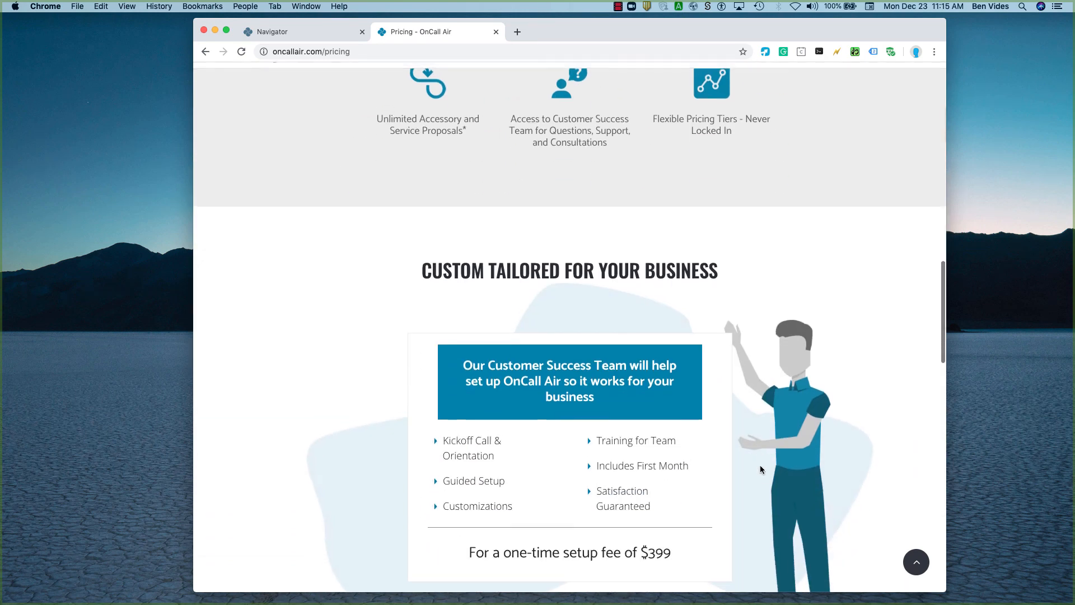
pyautogui.scroll(1, 760, 468)
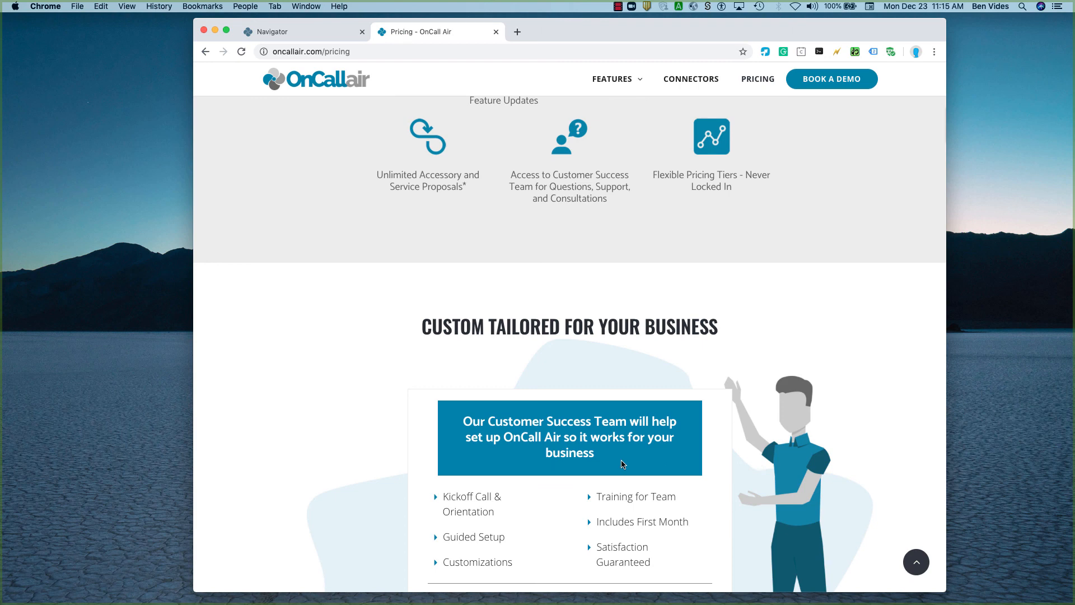
pyautogui.scroll(-1, 623, 463)
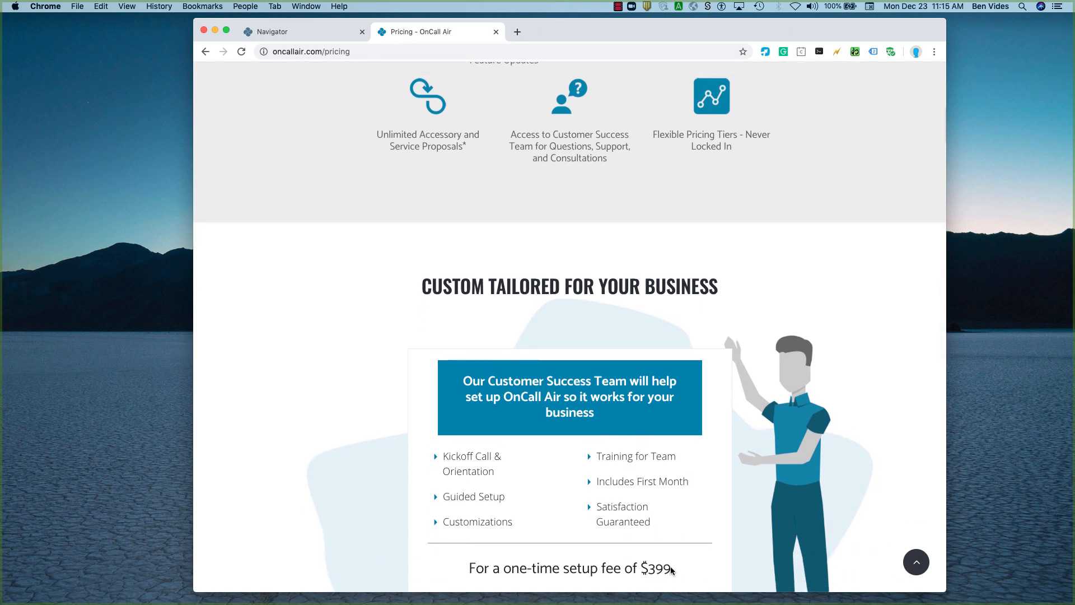
pyautogui.scroll(1, 670, 566)
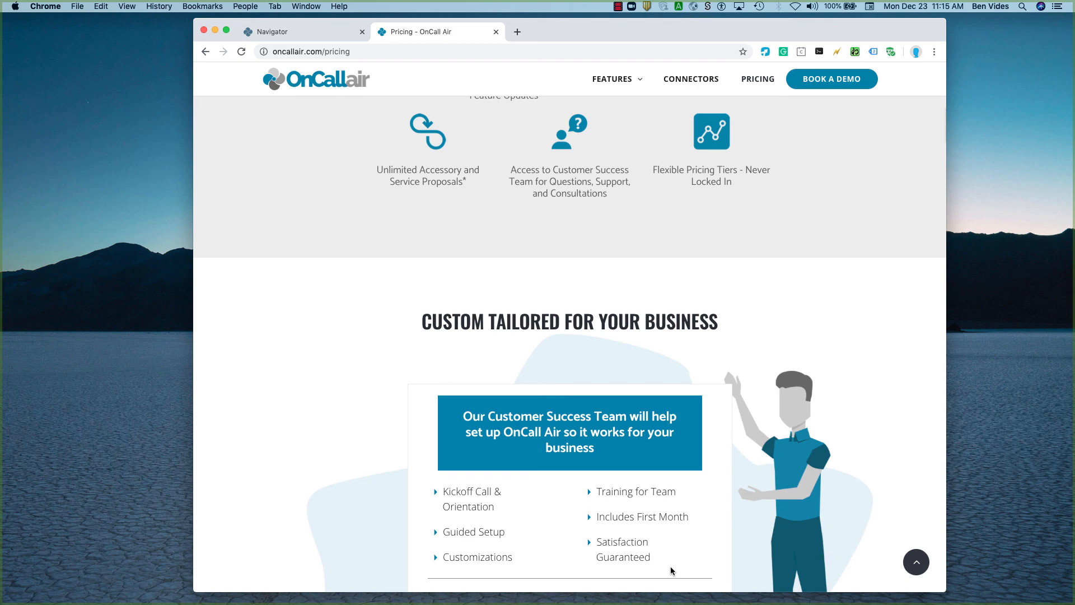
# Leave the pricing page and go back to the OnCall Air website's homepage.
pyautogui.scroll(2, 718, 418)
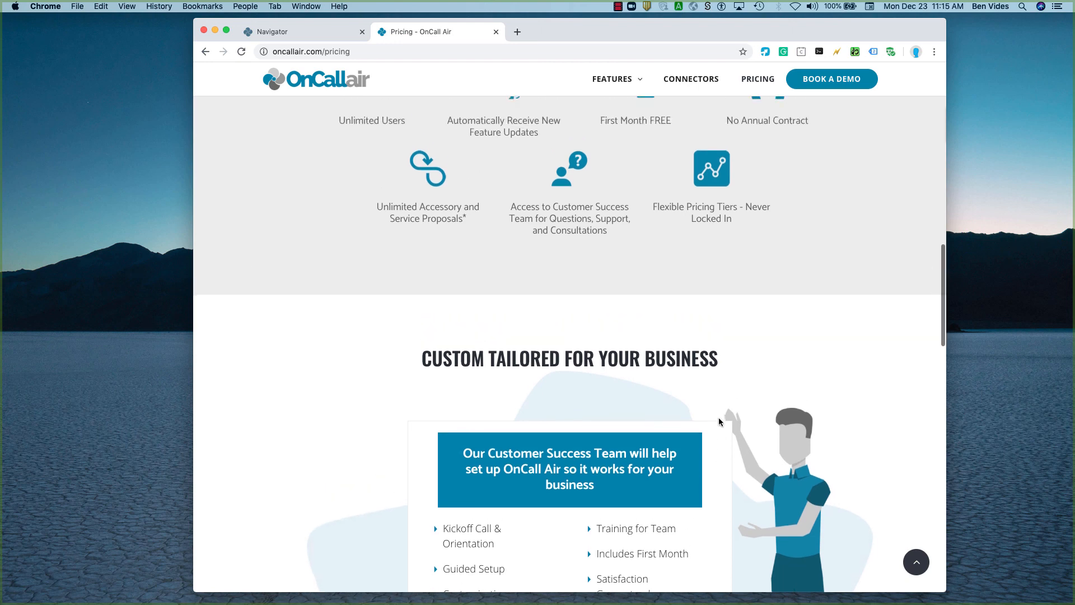
pyautogui.scroll(10, 719, 443)
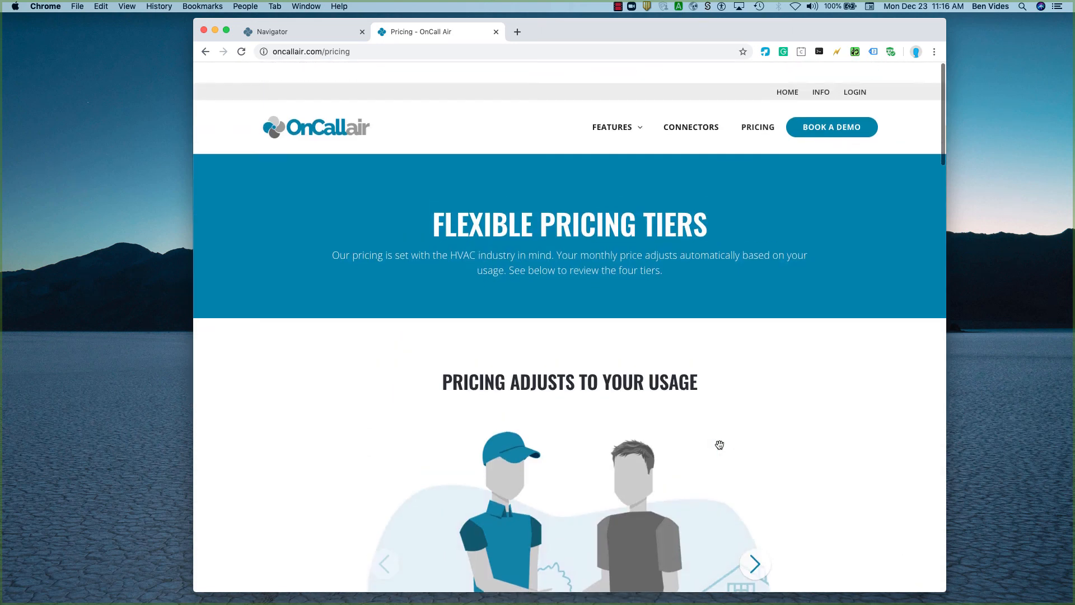
pyautogui.click(312, 115)
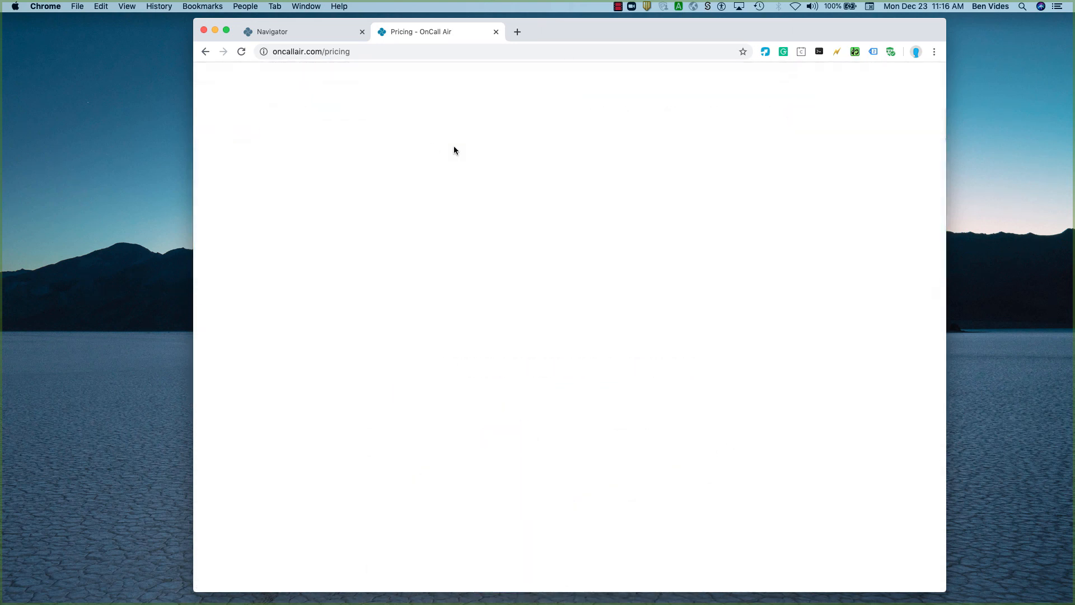